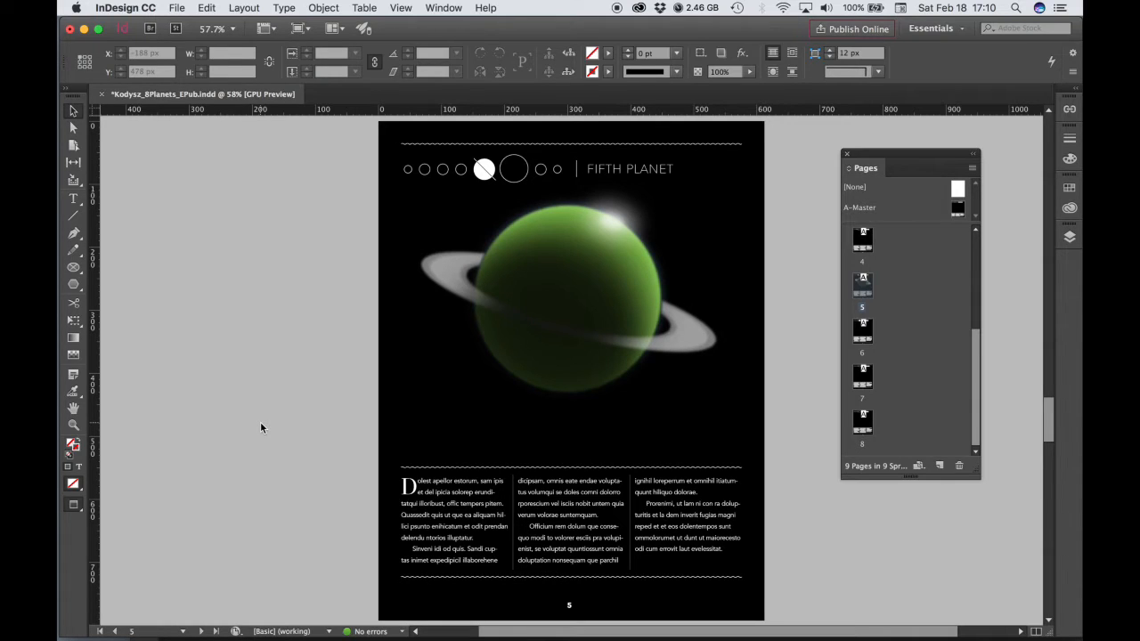
# Add a text frame across the planet's lower edge on page 5, enter the title VESPASIAN and colour it [Paper].
pyautogui.click(74, 200)
pyautogui.moveTo(411, 367); pyautogui.dragTo(731, 458)
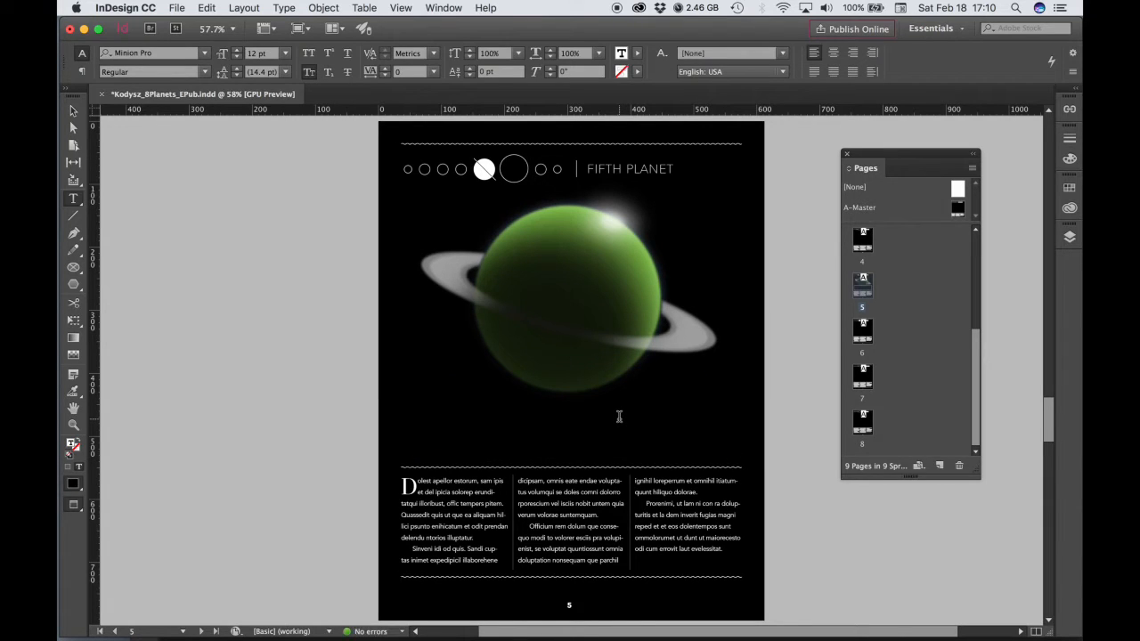
pyautogui.write('This is text')
pyautogui.press('super+a')
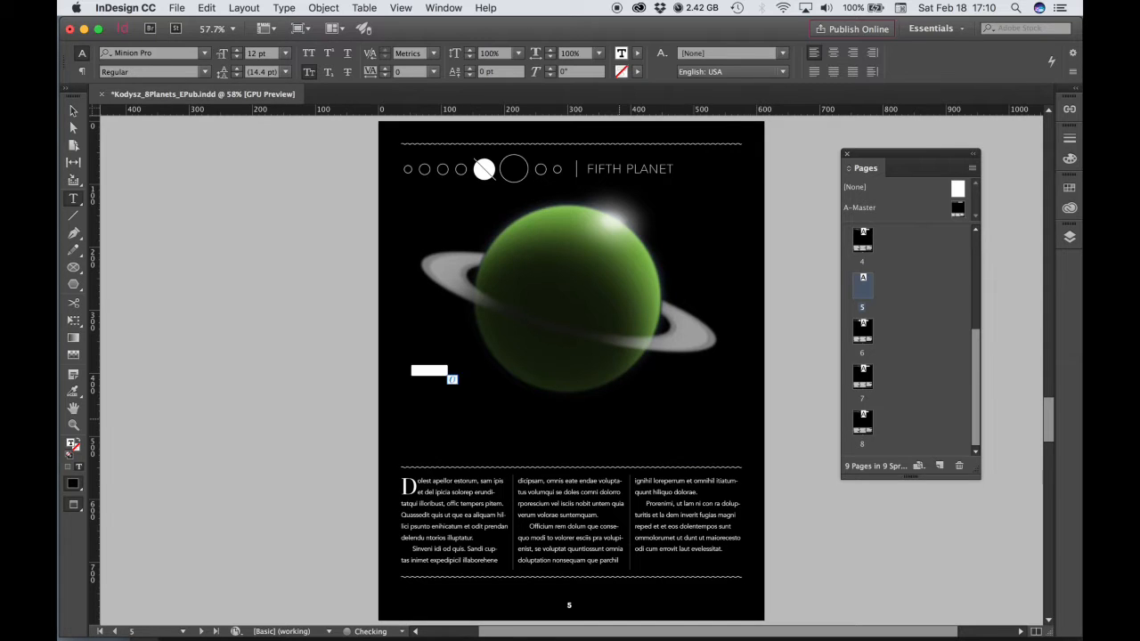
pyautogui.click(637, 53)
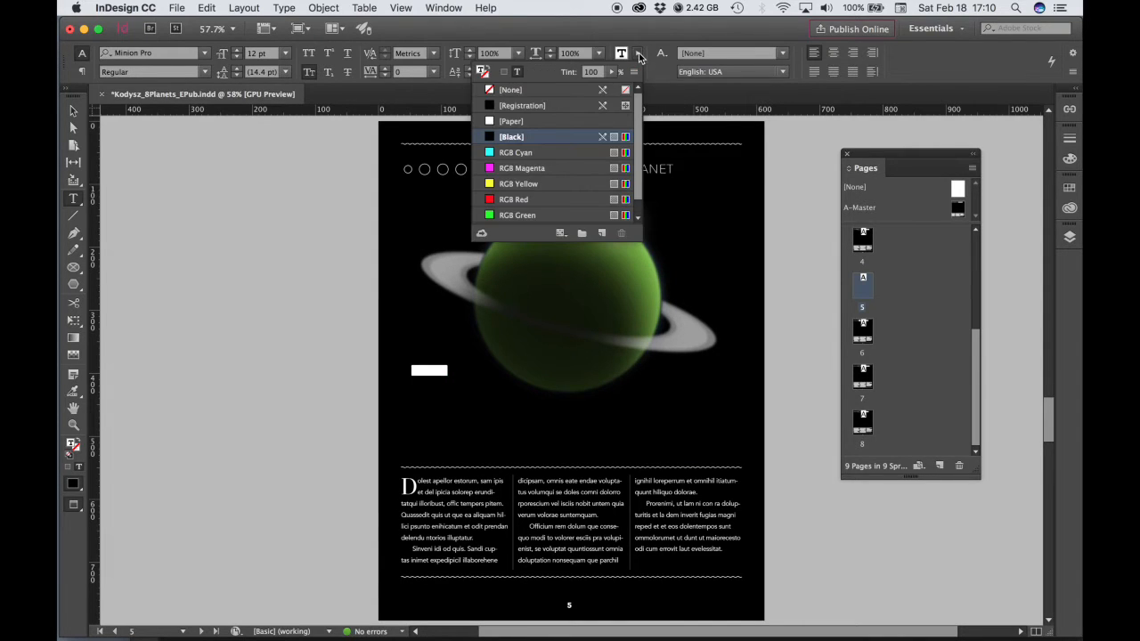
pyautogui.click(525, 122)
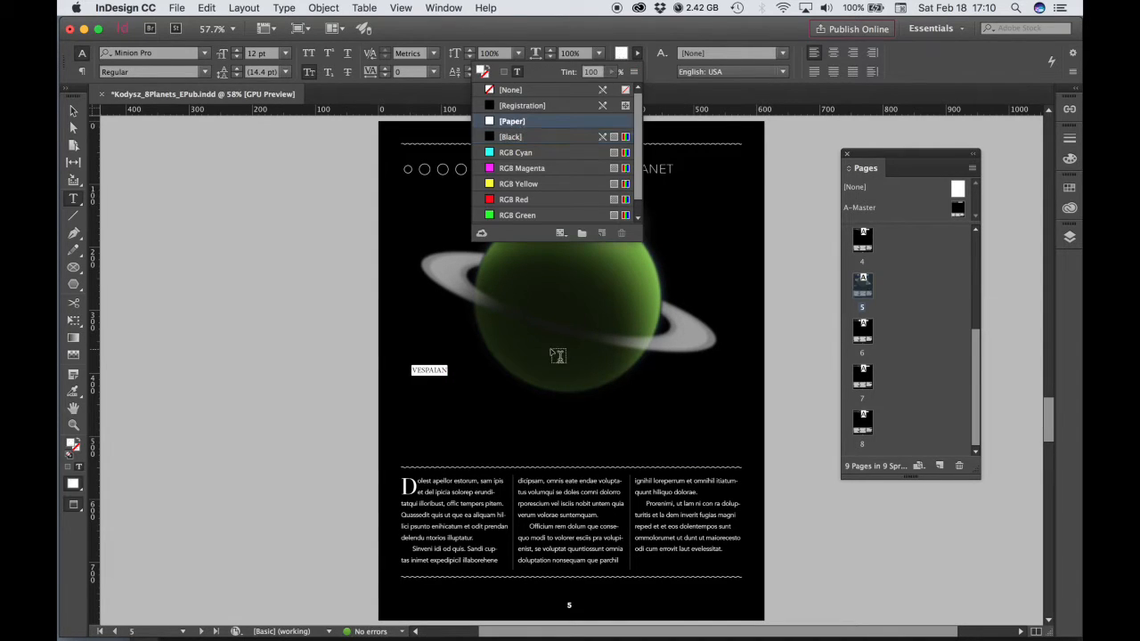
pyautogui.click(437, 374)
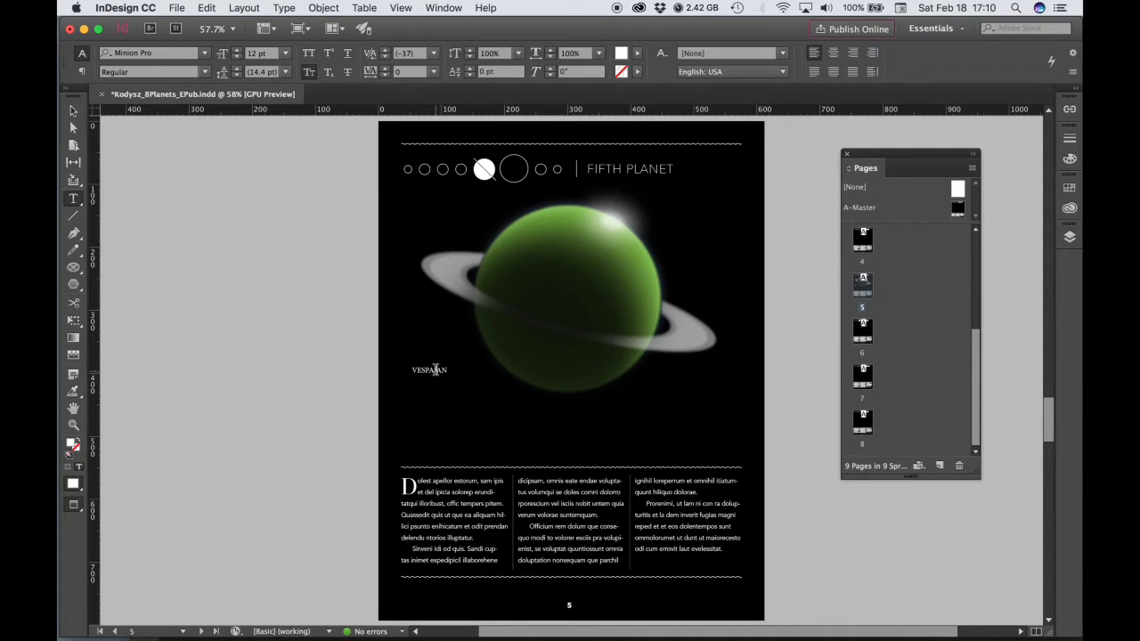
pyautogui.write('S')
# Centre the VESPASIAN title in its frame and set its font size to 72 pt.
pyautogui.doubleClick(435, 374)
pyautogui.click(83, 73)
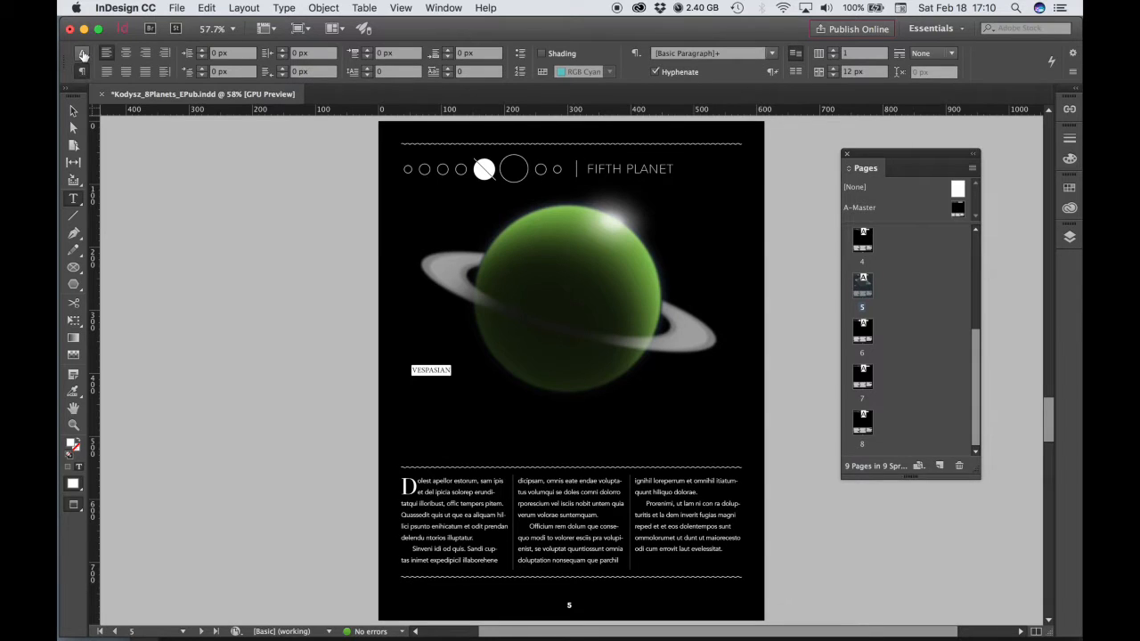
pyautogui.click(127, 55)
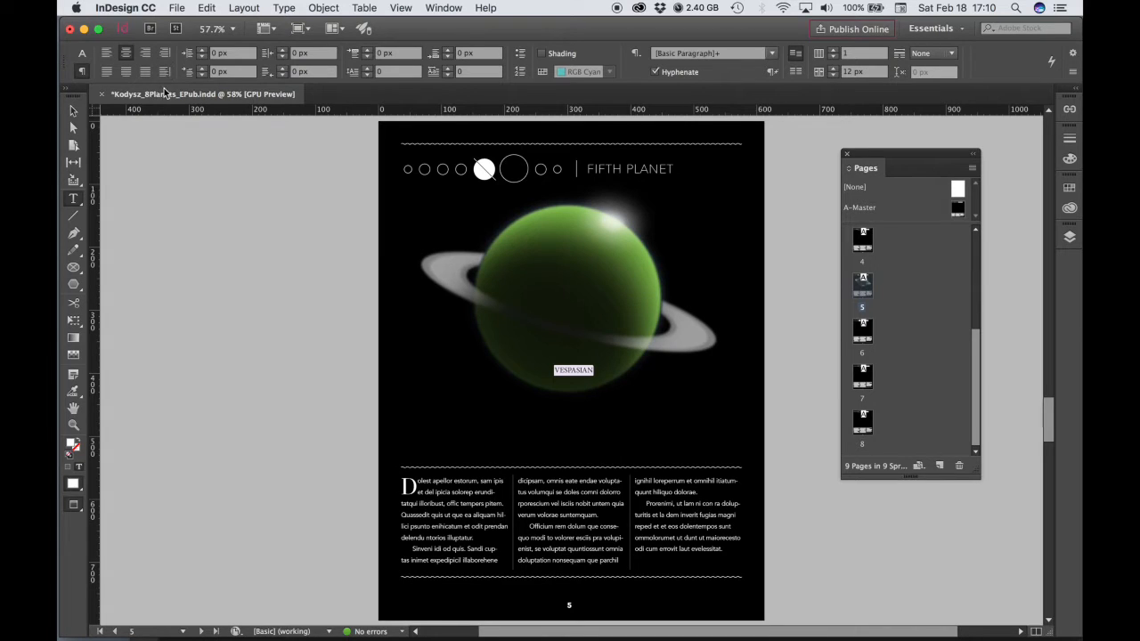
pyautogui.click(83, 55)
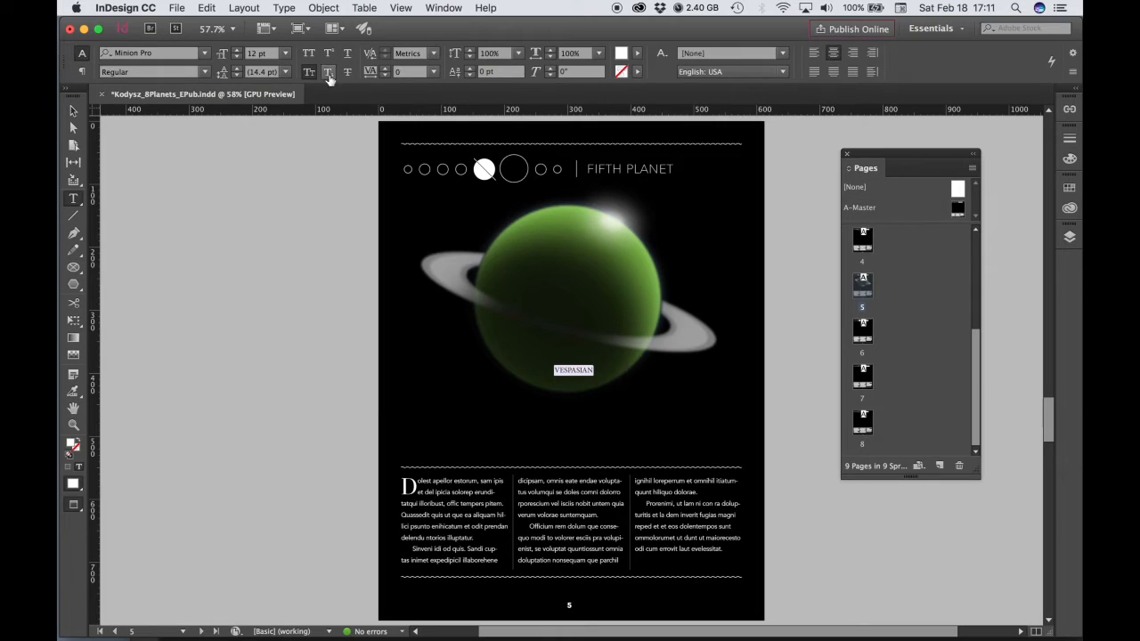
pyautogui.click(285, 54)
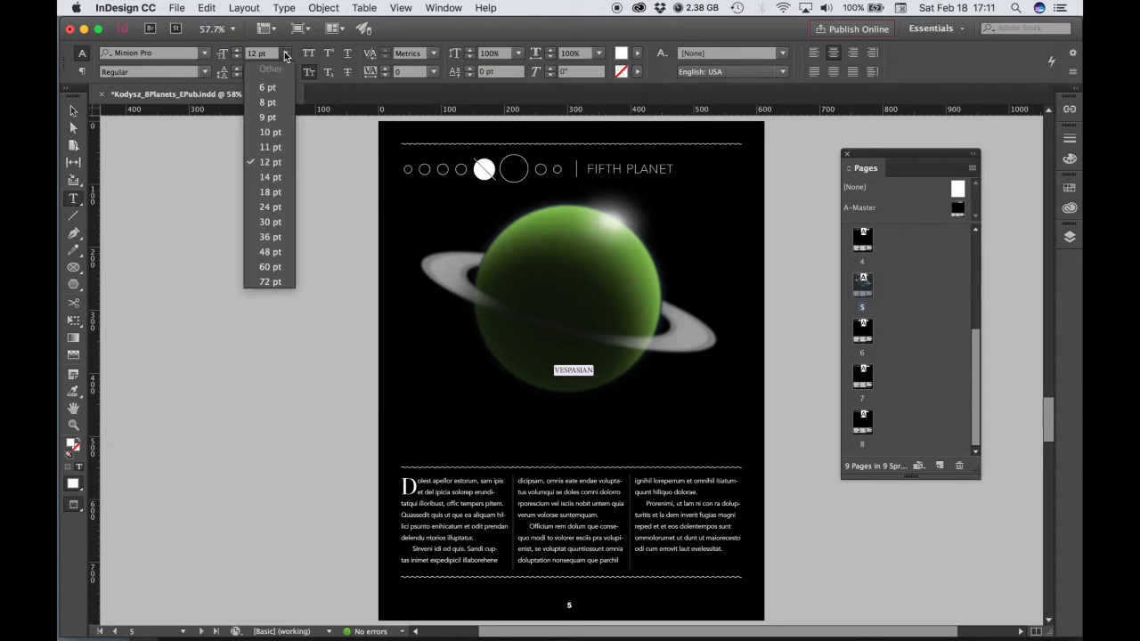
pyautogui.click(270, 281)
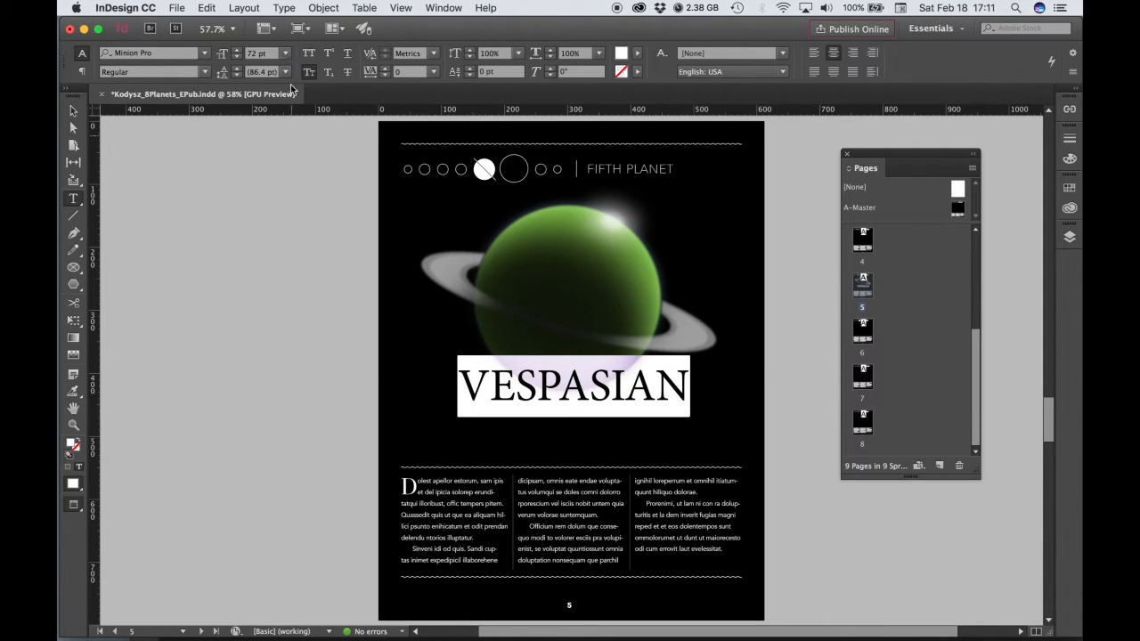
# Fit the title frame between the planet and the body text, scaling it with its text to about 552 by 94 px.
pyautogui.click(73, 111)
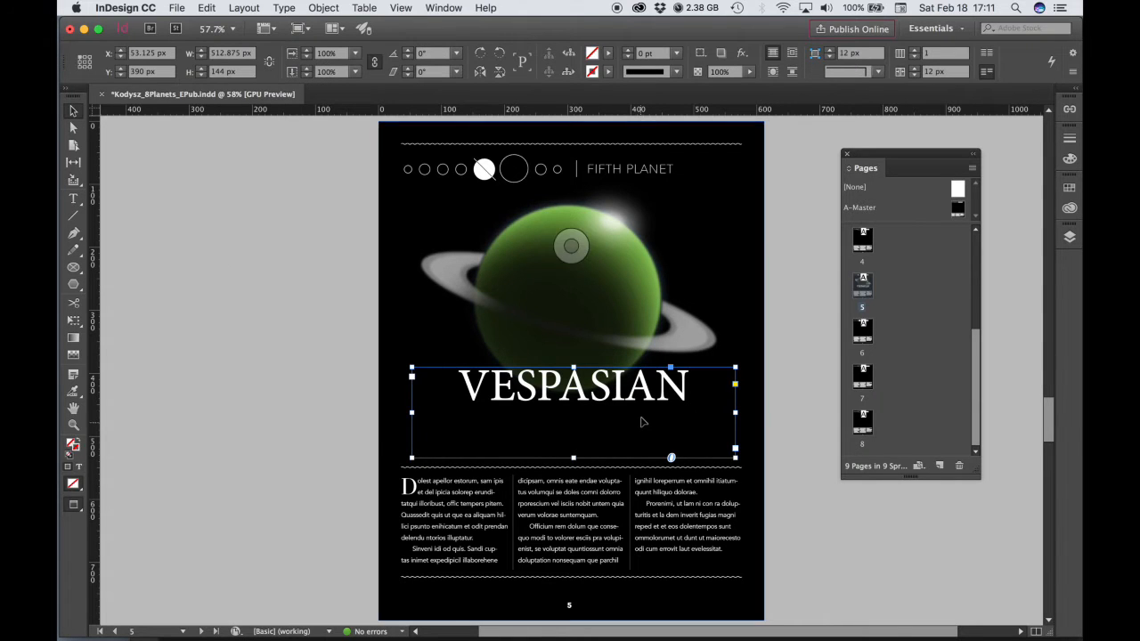
pyautogui.moveTo(572, 458); pyautogui.dragTo(573, 413)
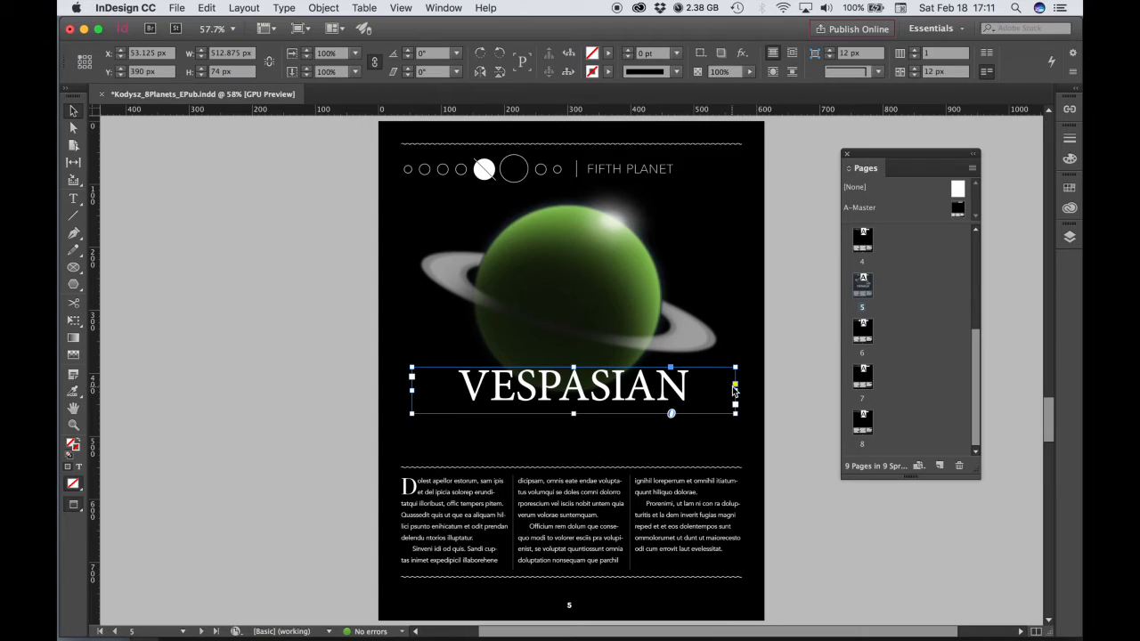
pyautogui.moveTo(736, 390); pyautogui.dragTo(609, 423)
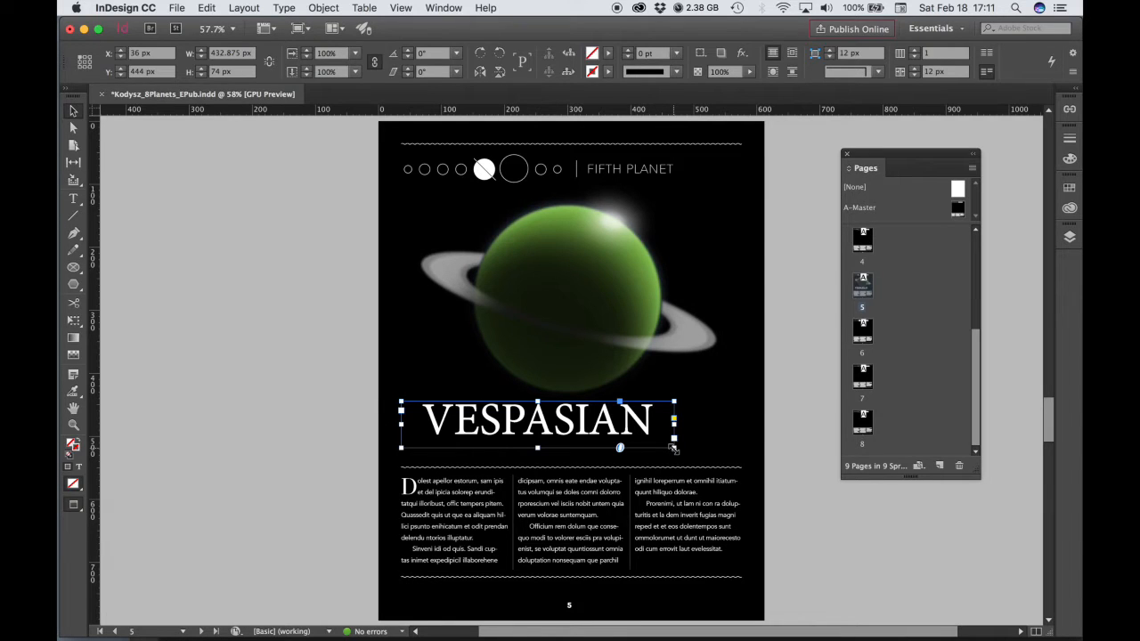
pyautogui.moveTo(674, 449); pyautogui.dragTo(749, 461)
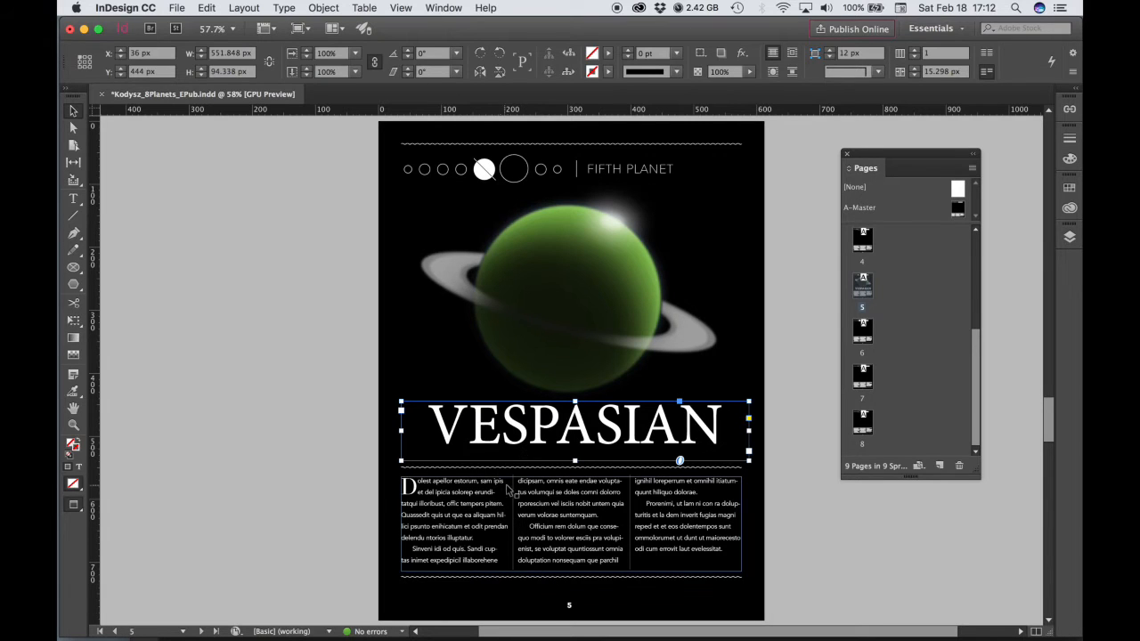
pyautogui.moveTo(614, 427); pyautogui.dragTo(601, 427)
# Change the font of the whole VESPASIAN title to Bodoni 72 Bold.
pyautogui.click(73, 198)
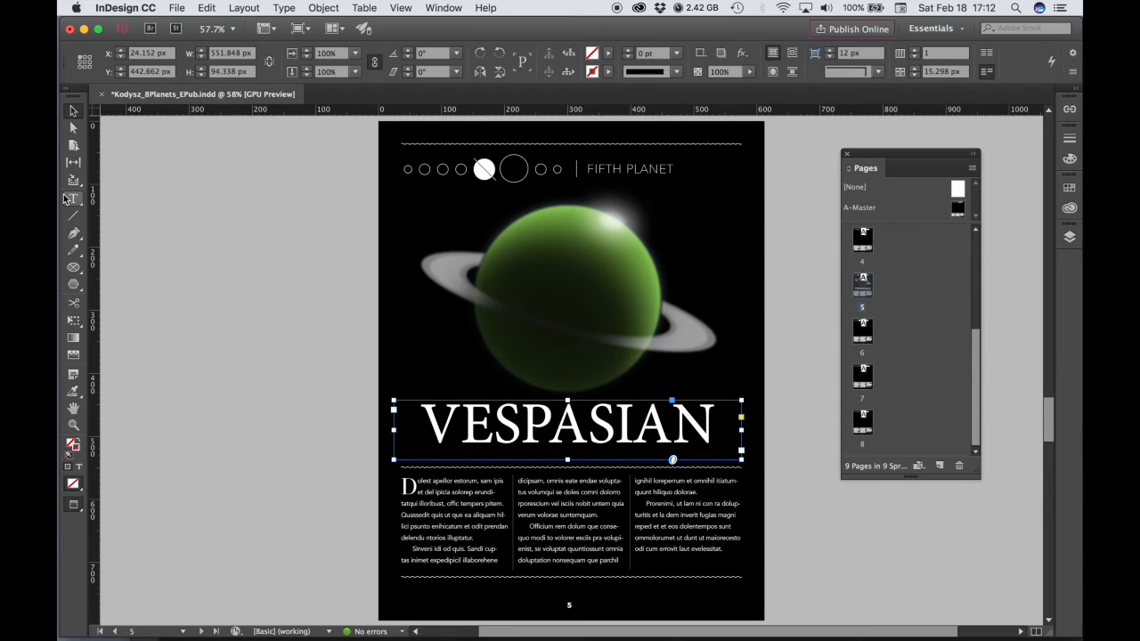
pyautogui.click(632, 416)
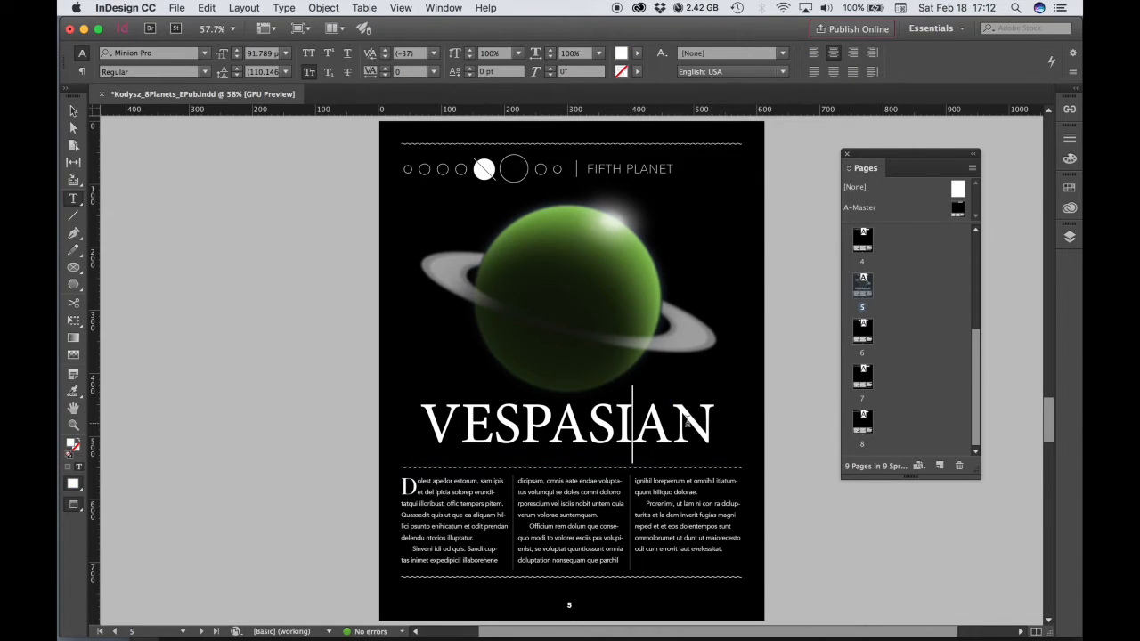
pyautogui.moveTo(710, 421); pyautogui.dragTo(433, 414)
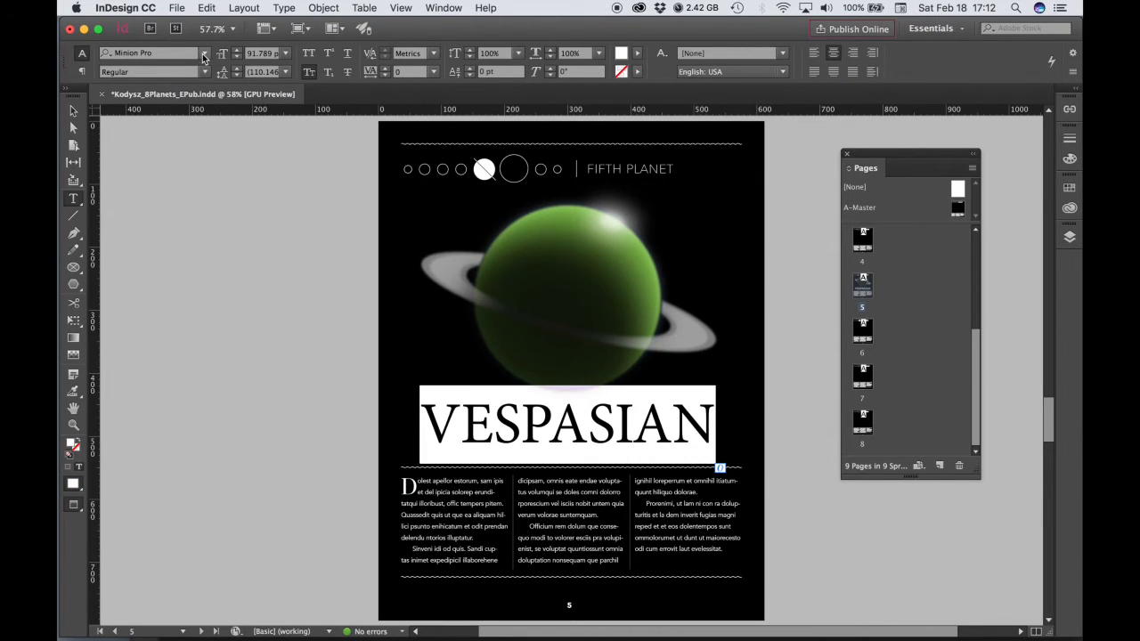
pyautogui.click(204, 54)
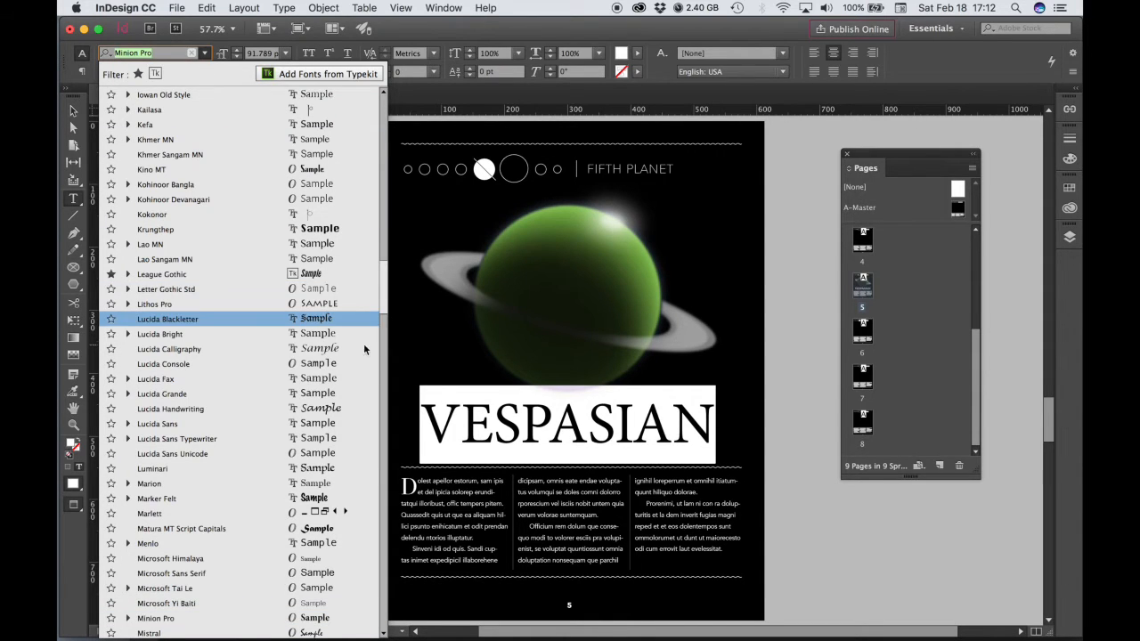
pyautogui.moveTo(383, 296); pyautogui.dragTo(386, 176)
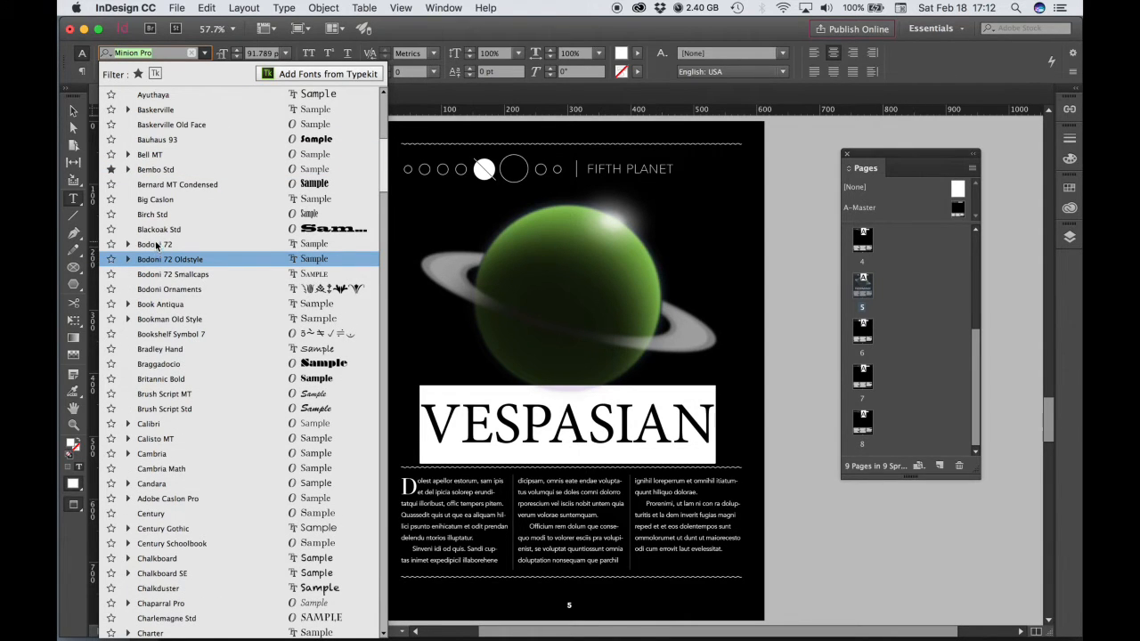
pyautogui.click(128, 244)
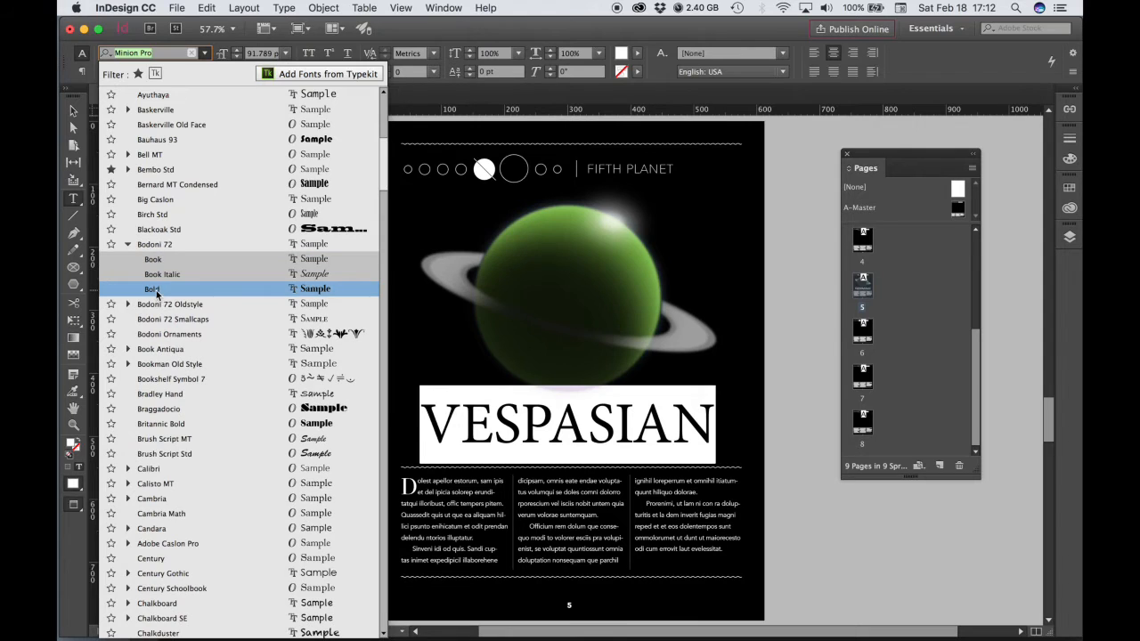
pyautogui.click(156, 292)
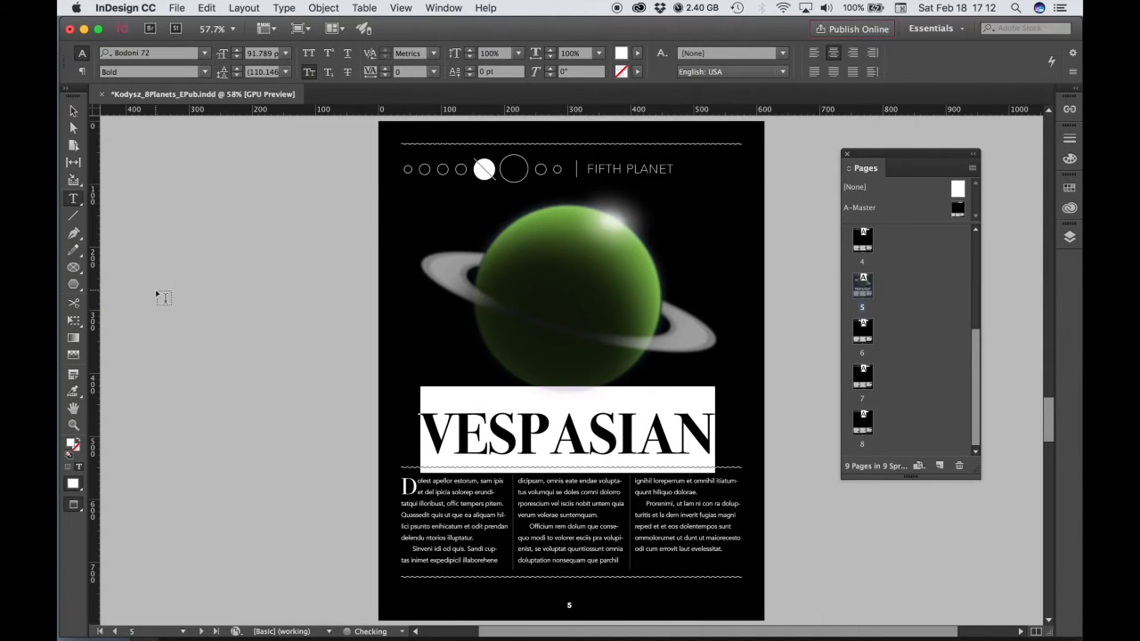
# Reposition the title frame at about X 30 px, Y 434 px, and move the Pages panel clear of the page.
pyautogui.click(73, 111)
pyautogui.moveTo(689, 435); pyautogui.dragTo(722, 466)
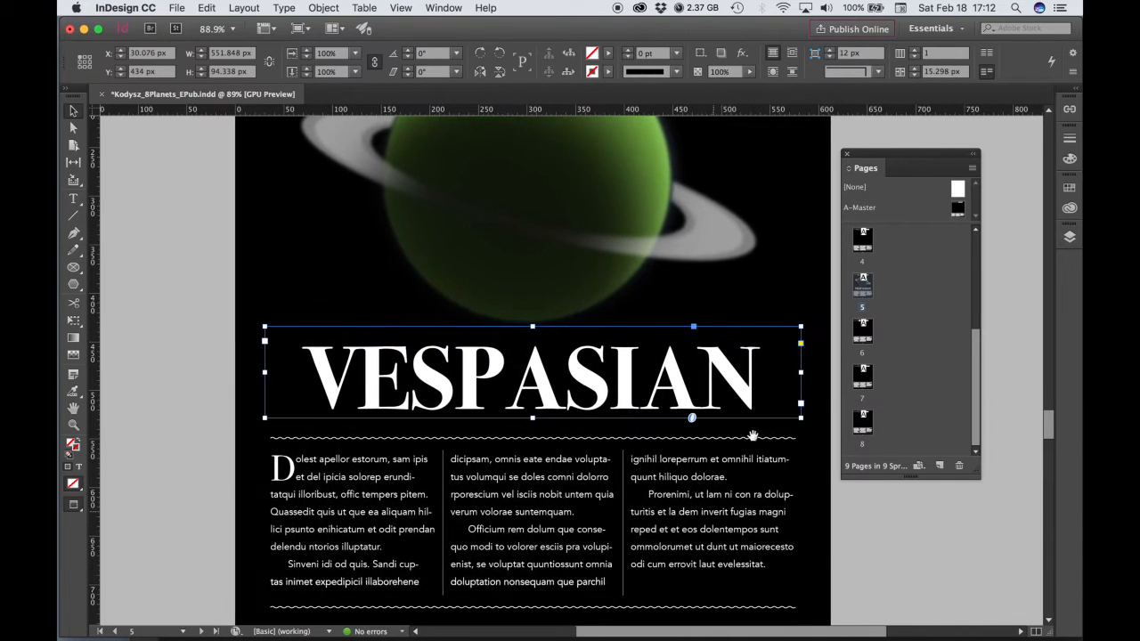
pyautogui.moveTo(866, 153); pyautogui.dragTo(902, 155)
pyautogui.moveTo(661, 419); pyautogui.dragTo(688, 447)
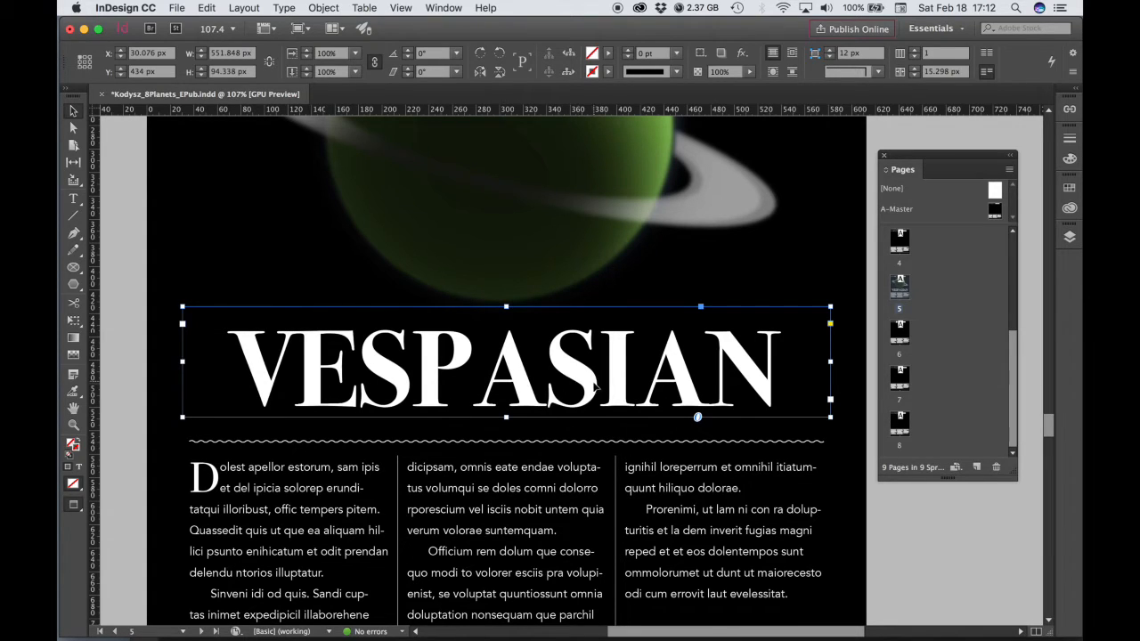
# Show the Character panel and place it above the title so the letters stay uncovered.
pyautogui.click(73, 199)
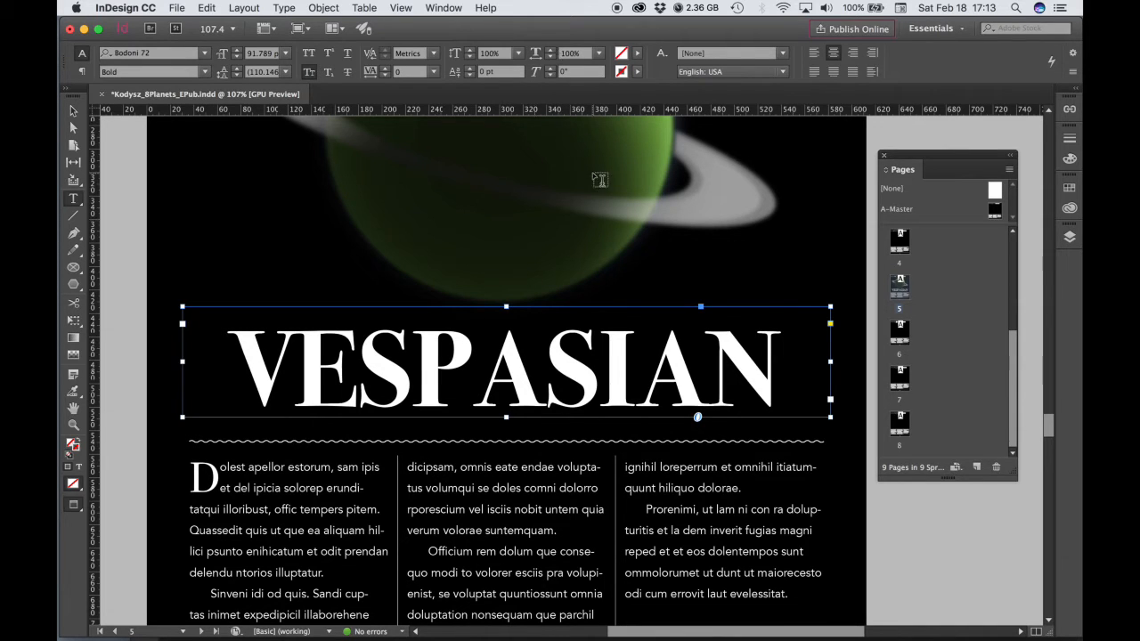
pyautogui.click(444, 8)
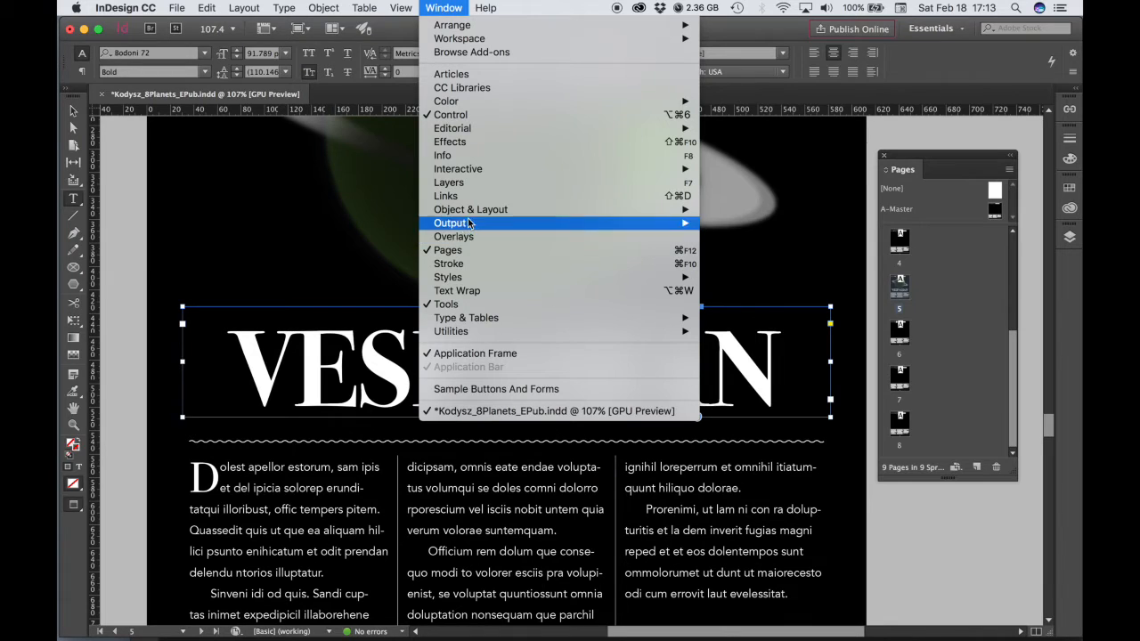
pyautogui.moveTo(466, 326)
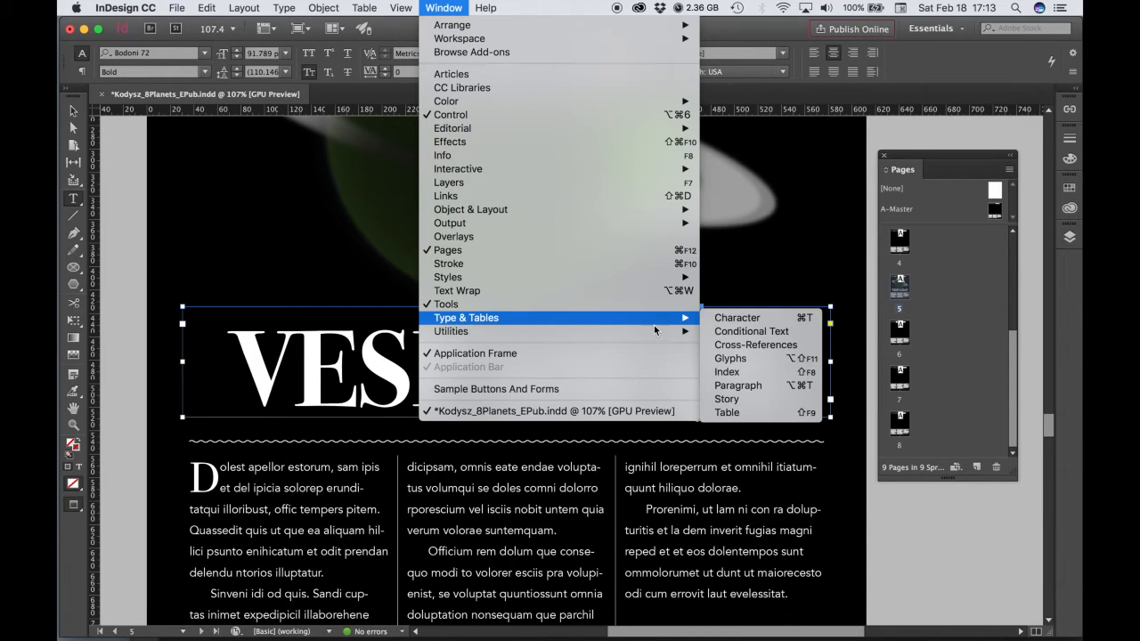
pyautogui.click(754, 321)
pyautogui.moveTo(307, 168); pyautogui.dragTo(676, 129)
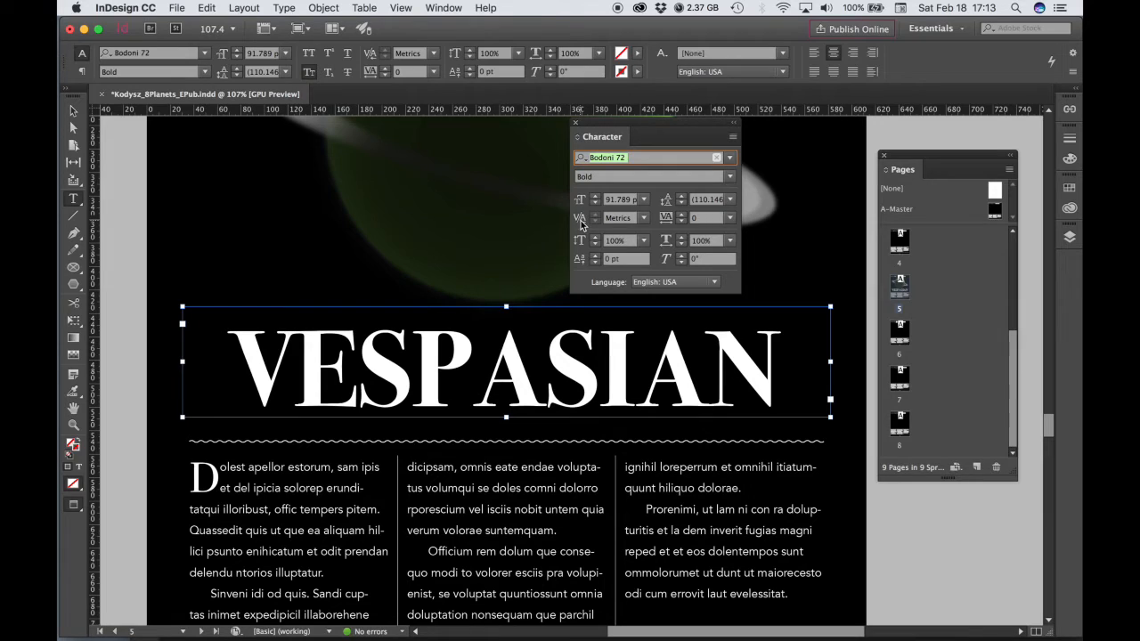
# Tighten the kerning between the P and A of VESPASIAN, trying -100, -150 and -160 before settling on -180.
pyautogui.click(474, 363)
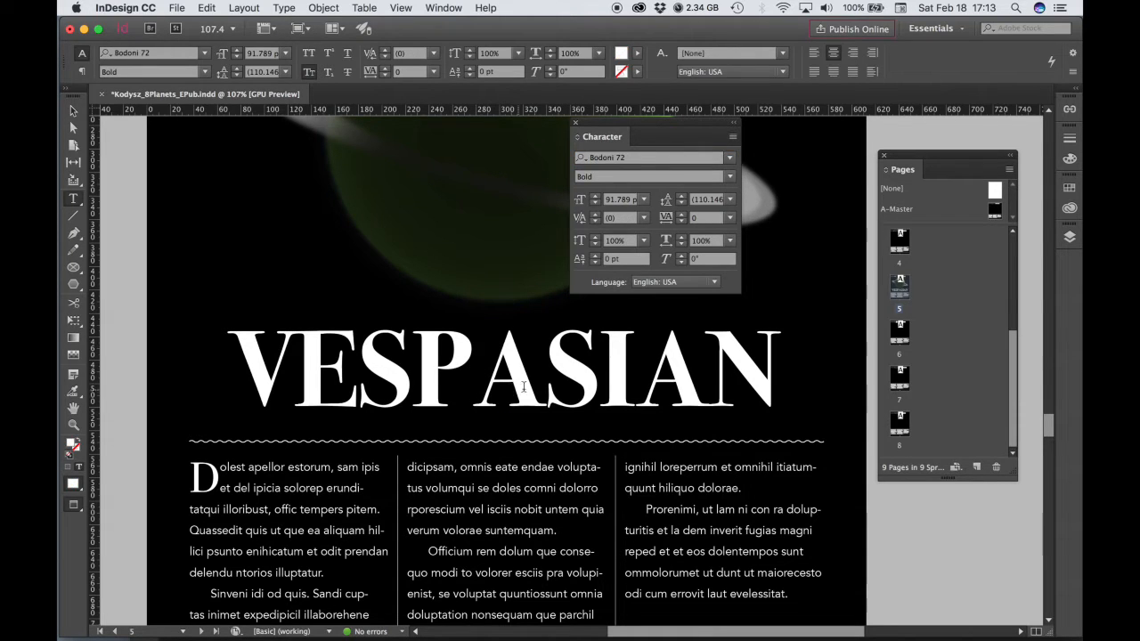
pyautogui.click(644, 217)
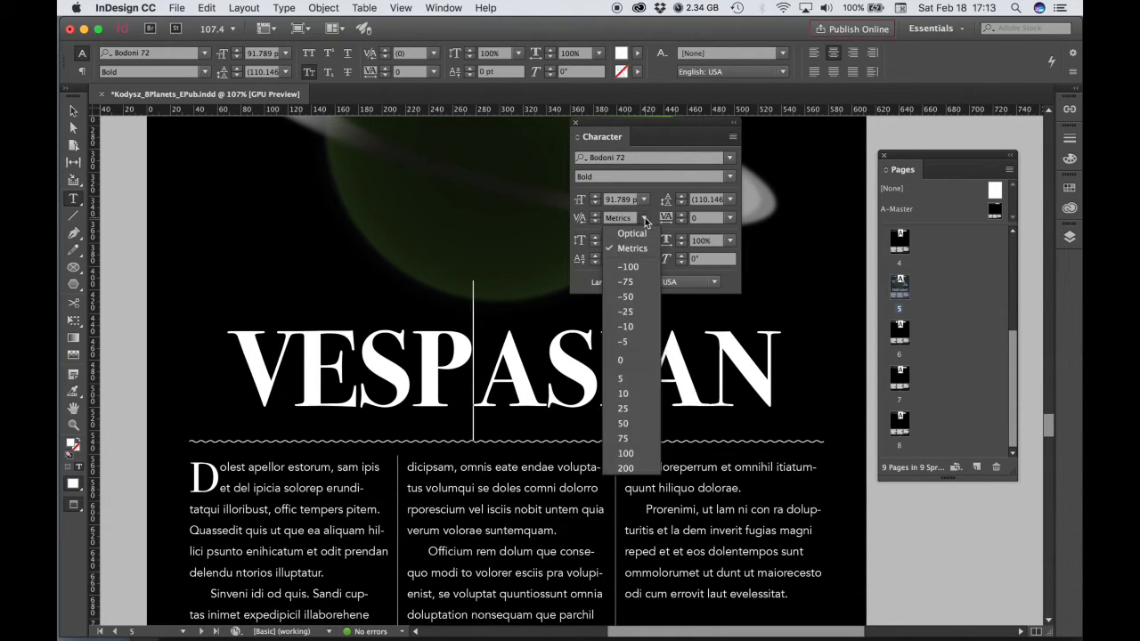
pyautogui.click(638, 271)
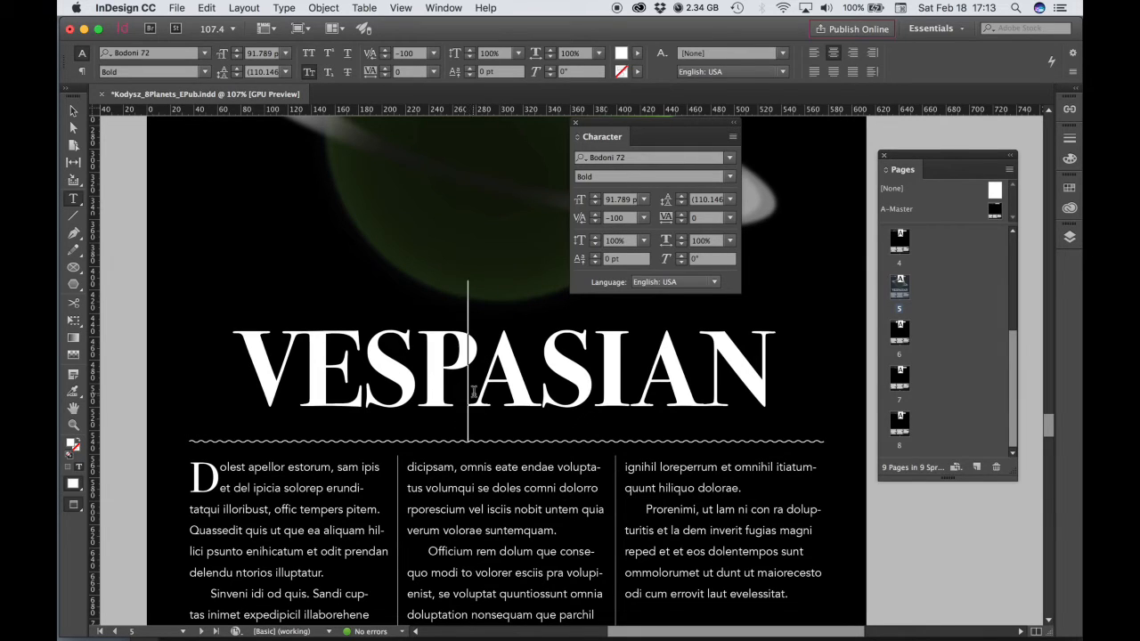
pyautogui.click(619, 219)
pyautogui.write('-150')
pyautogui.press('Return')
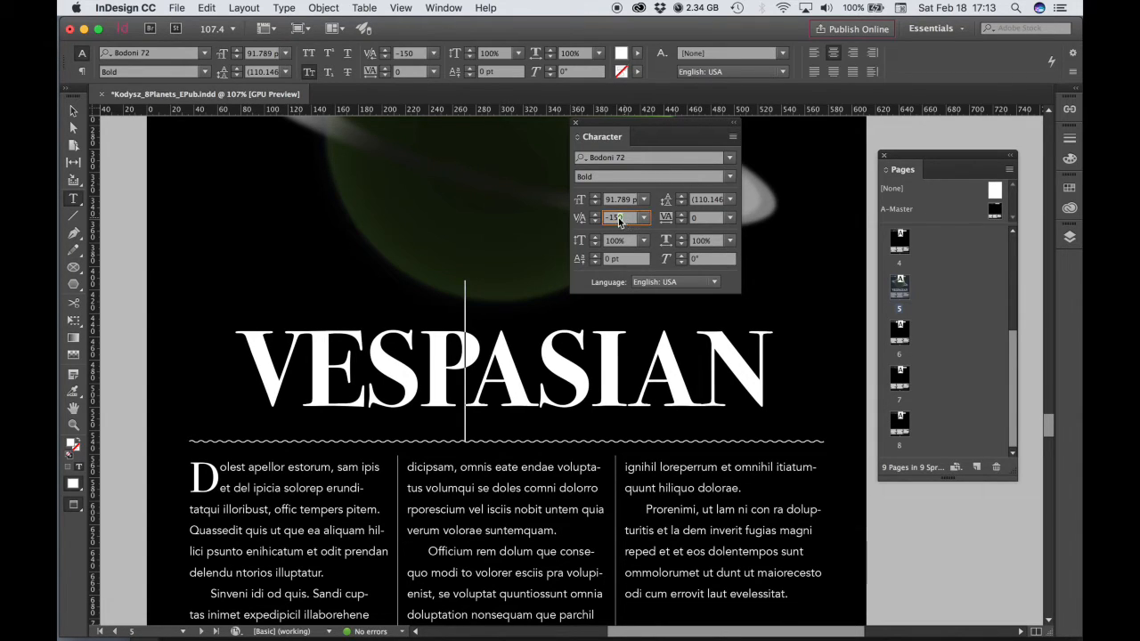
pyautogui.write('-160')
pyautogui.press('Tab')
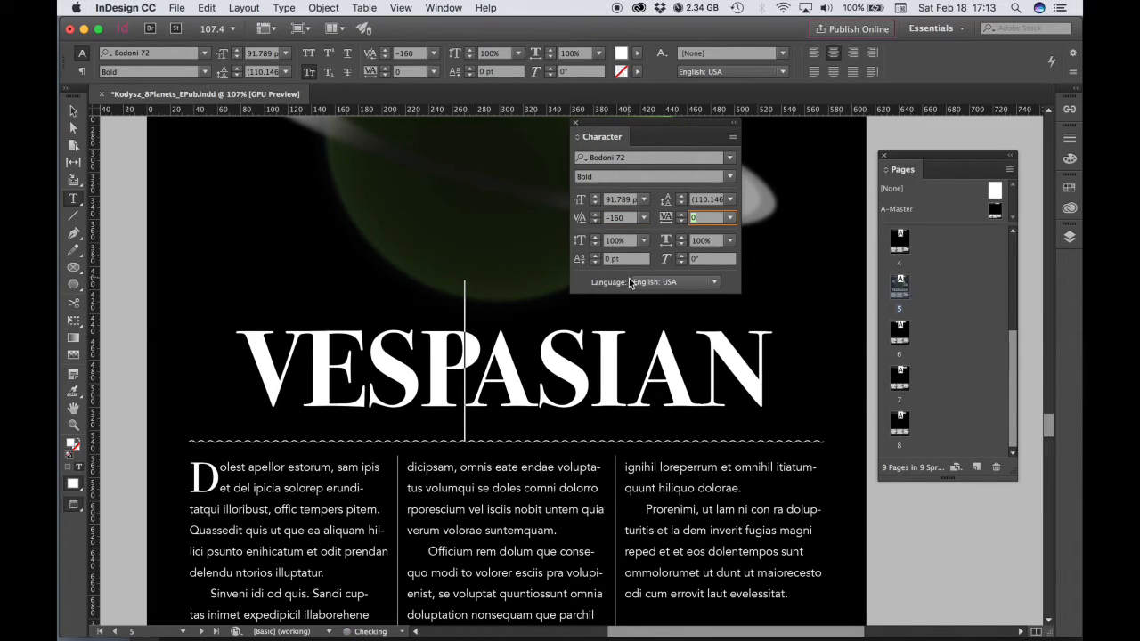
pyautogui.click(614, 220)
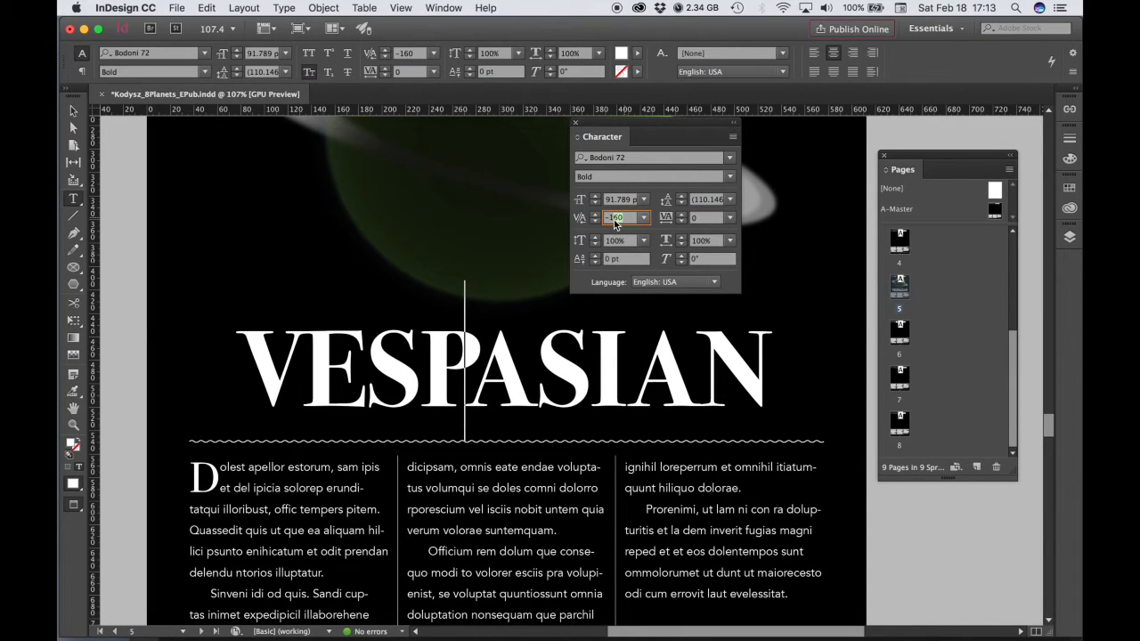
pyautogui.write('-180')
pyautogui.press('Tab')
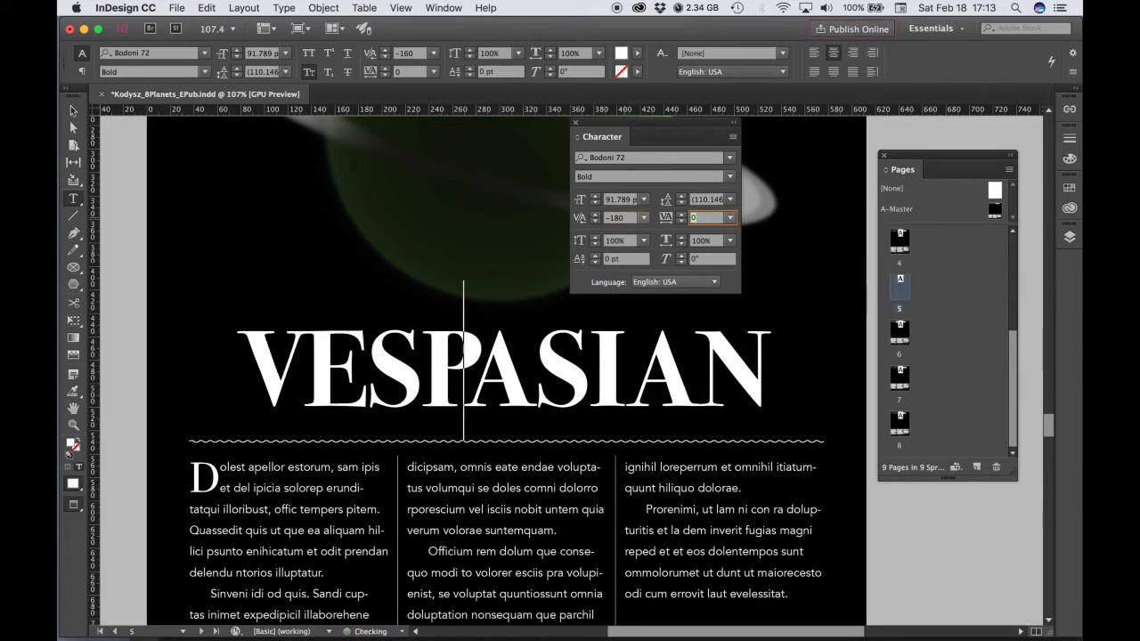
# Set the kerning in VESPASIAN to -50 between the second A-S pair and -25 between the final A and N.
pyautogui.click(534, 400)
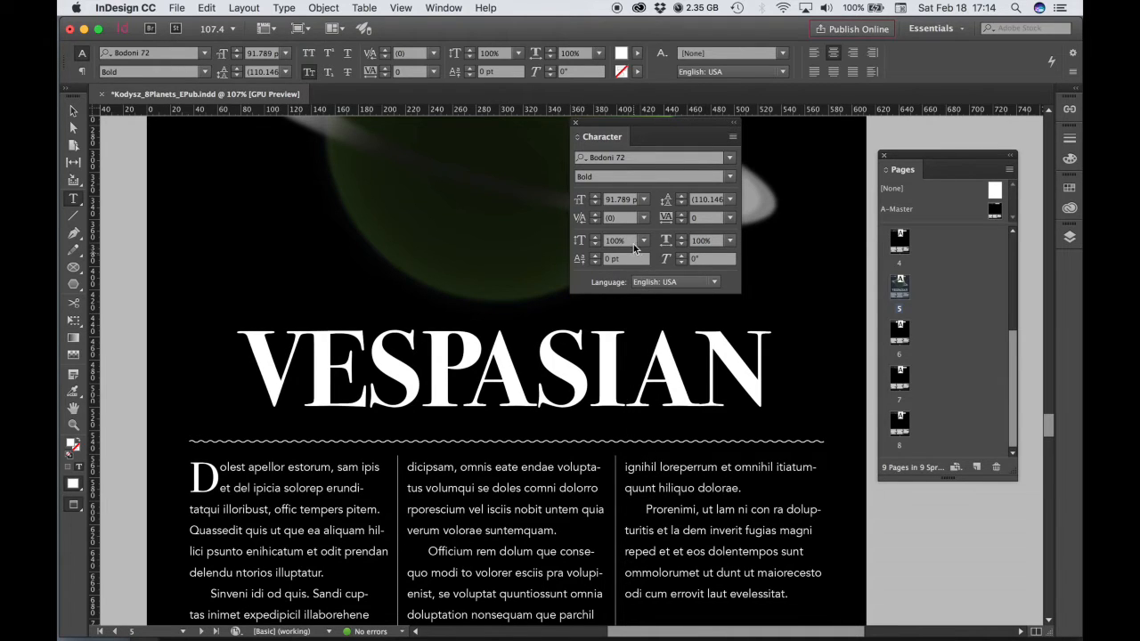
pyautogui.click(644, 218)
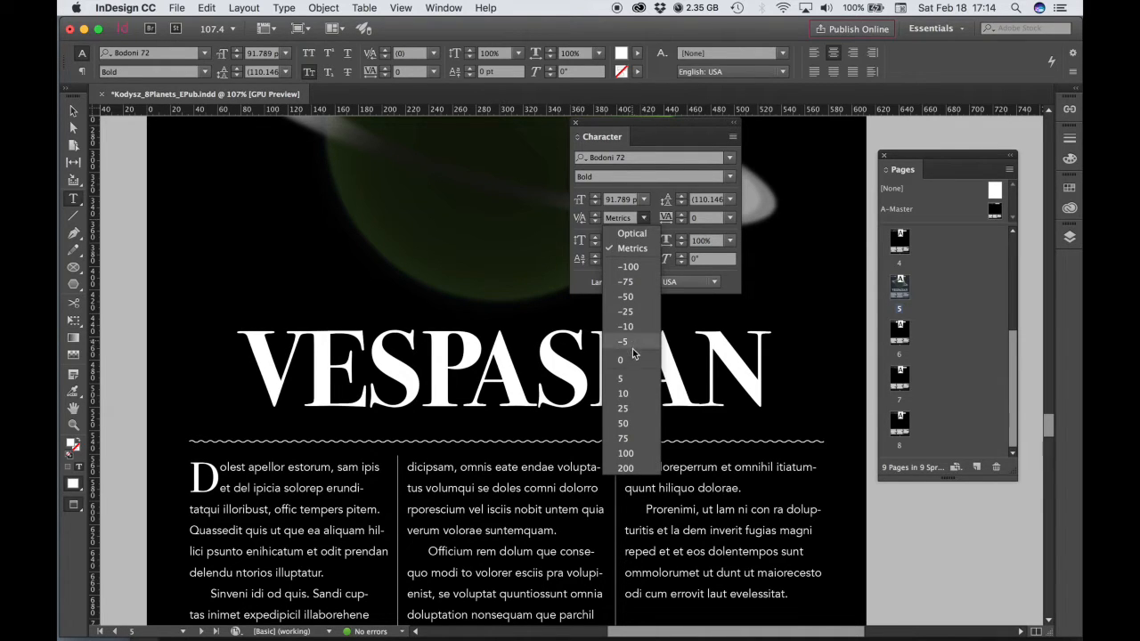
pyautogui.click(626, 296)
pyautogui.click(696, 399)
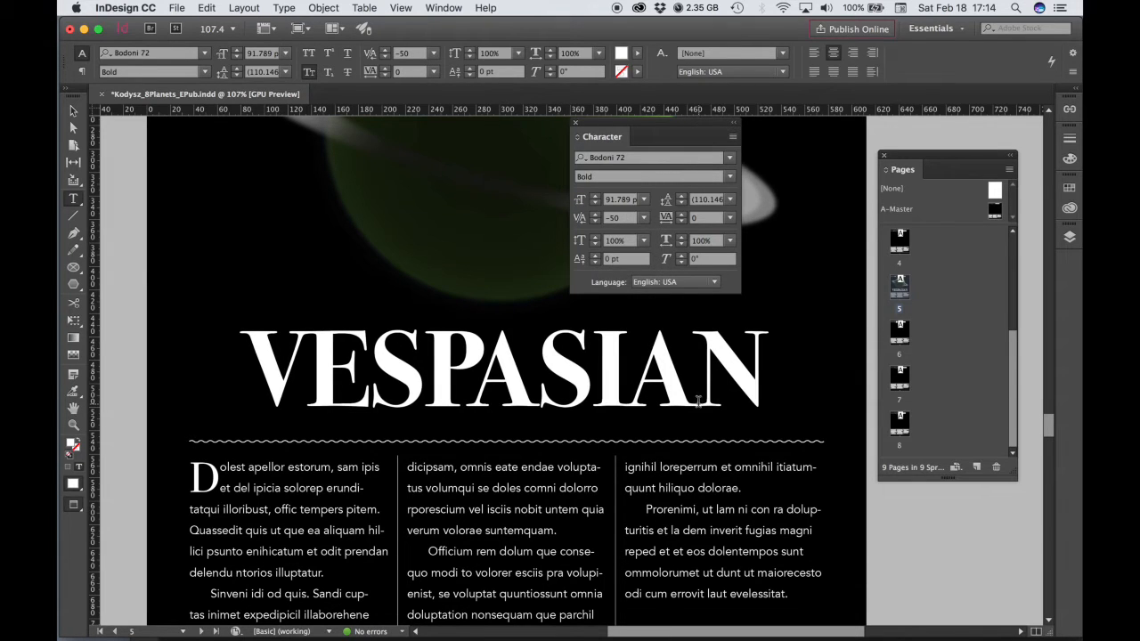
pyautogui.click(644, 218)
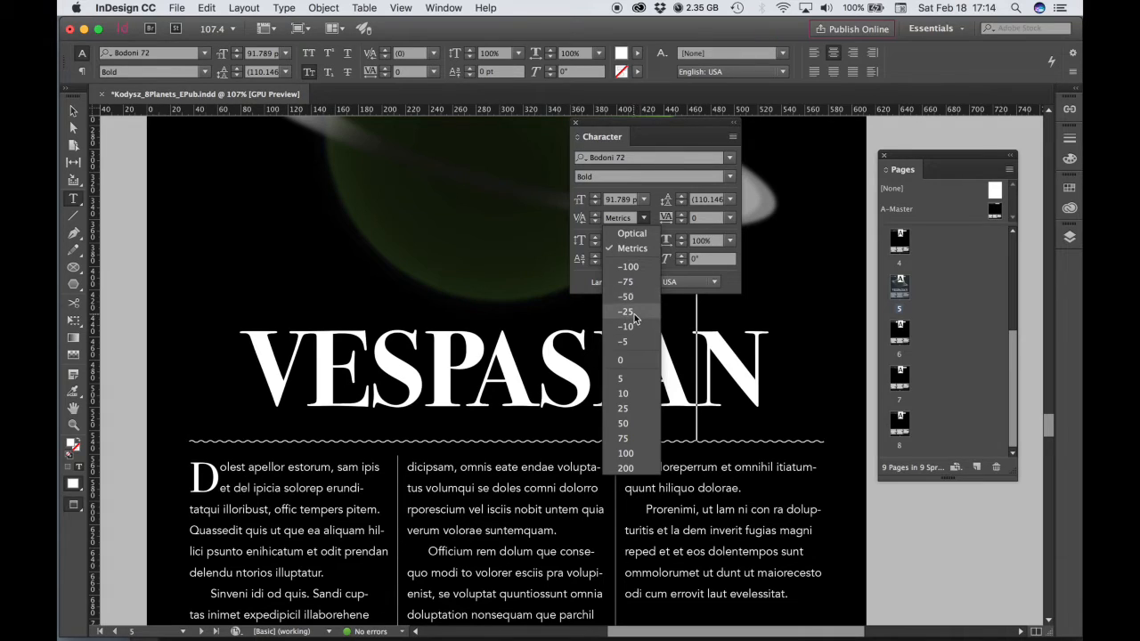
pyautogui.click(635, 317)
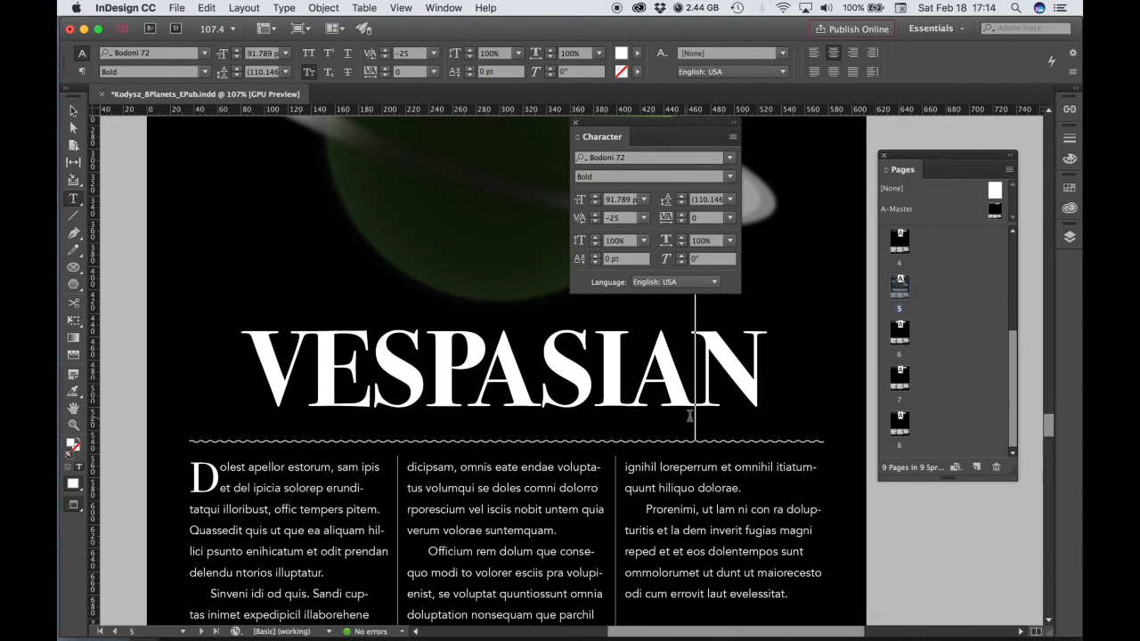
# Select the letter I of the title and check which kerning values are available for a selected letter.
pyautogui.click(633, 402)
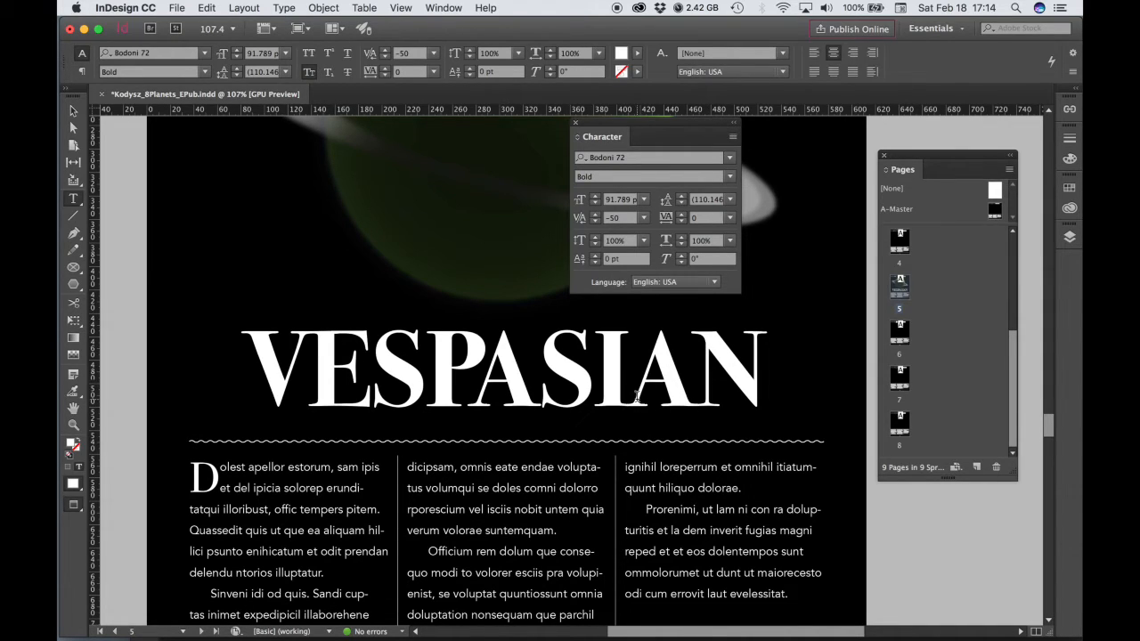
pyautogui.hotkey('shift', 'Left')
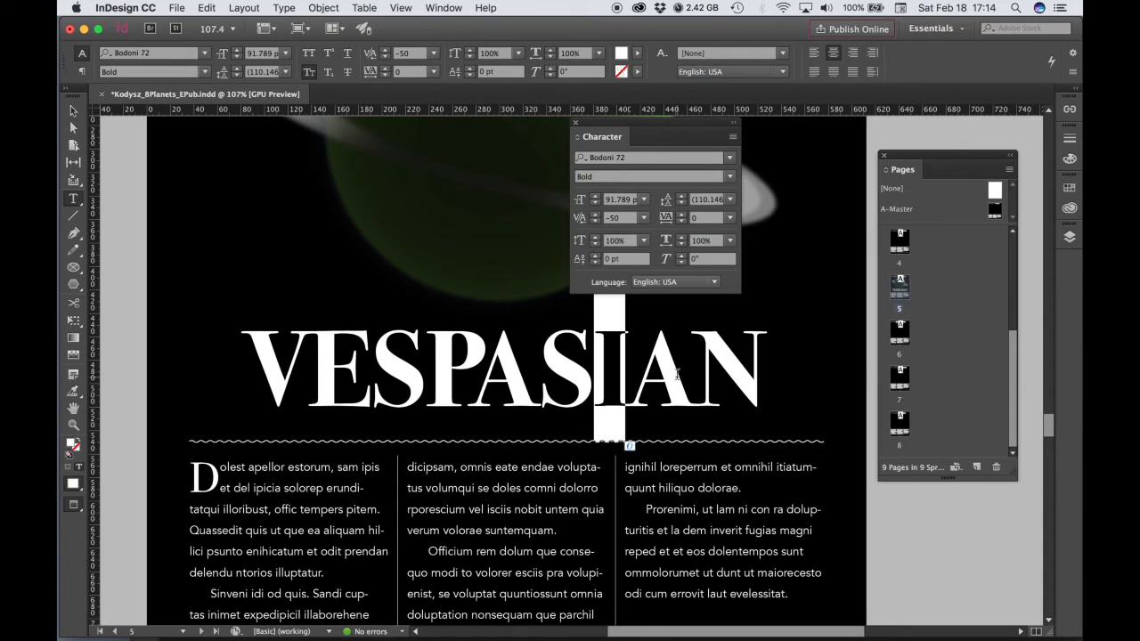
pyautogui.press('Right')
pyautogui.hotkey('shift', 'Right')
pyautogui.press('Left')
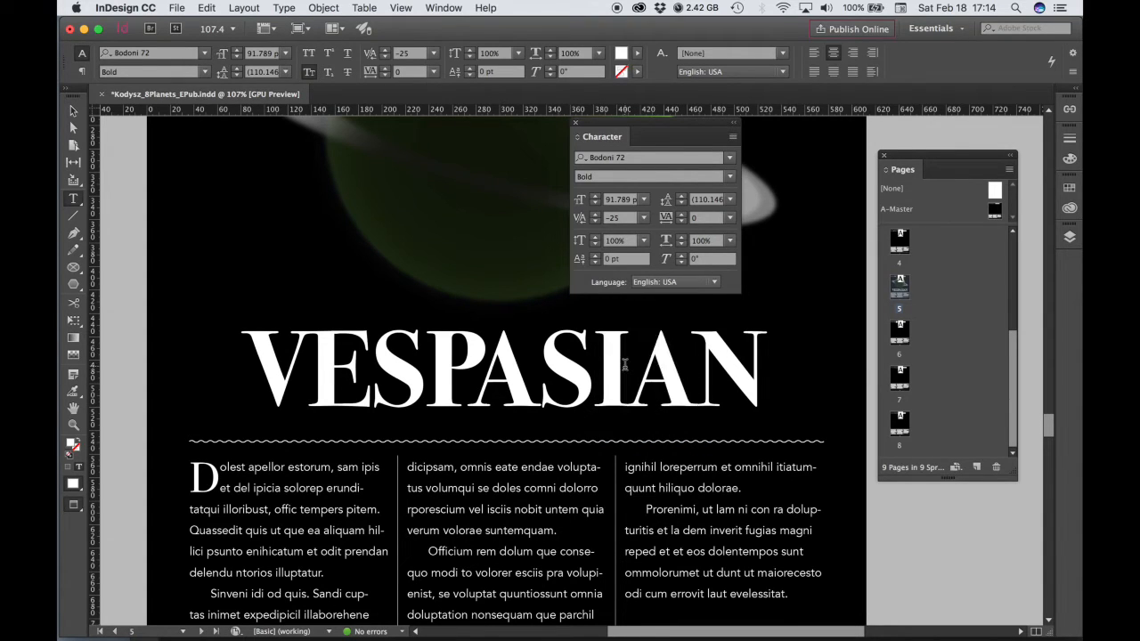
pyautogui.hotkey('shift', 'Left')
pyautogui.click(644, 218)
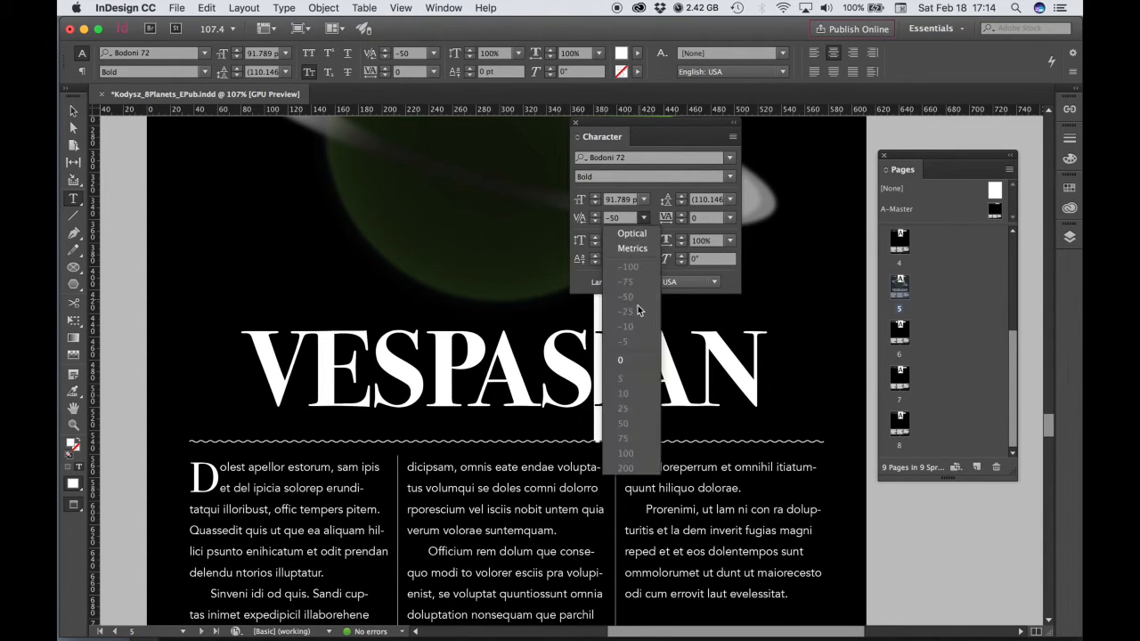
pyautogui.click(644, 218)
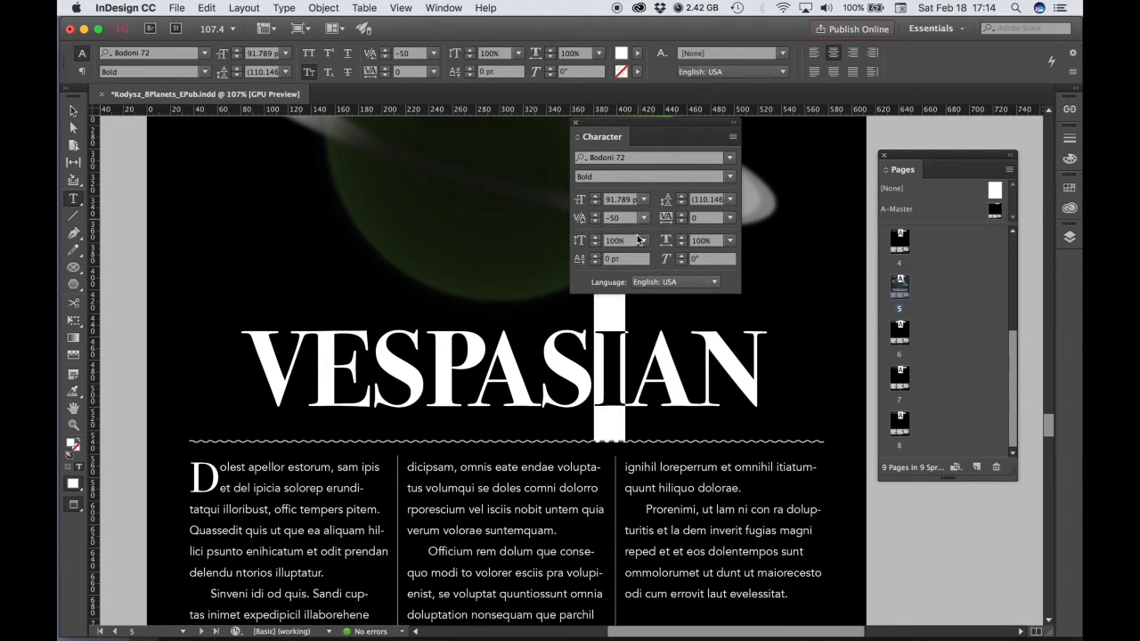
# Set the kerning to -25 between the I and A and to -50 between the first S and P.
pyautogui.click(626, 392)
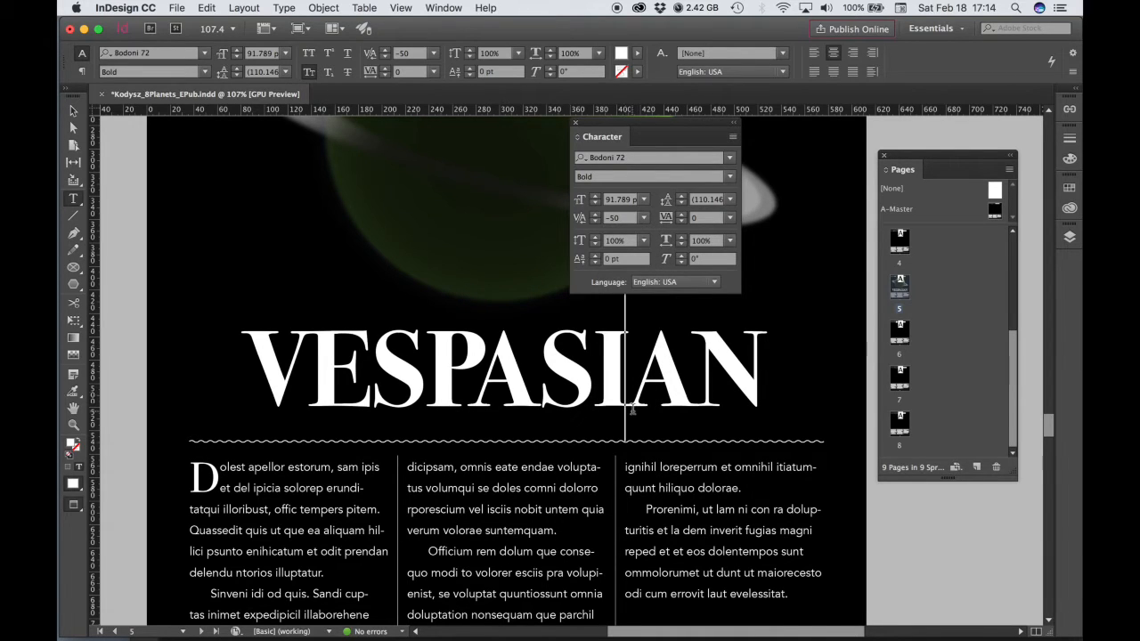
pyautogui.click(644, 219)
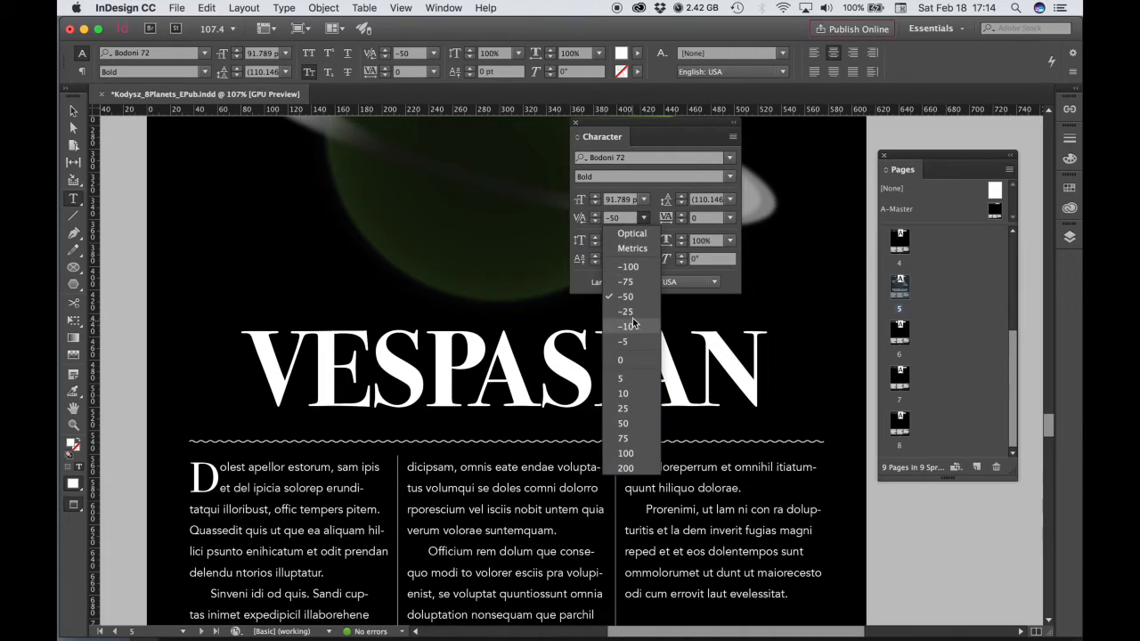
pyautogui.click(628, 311)
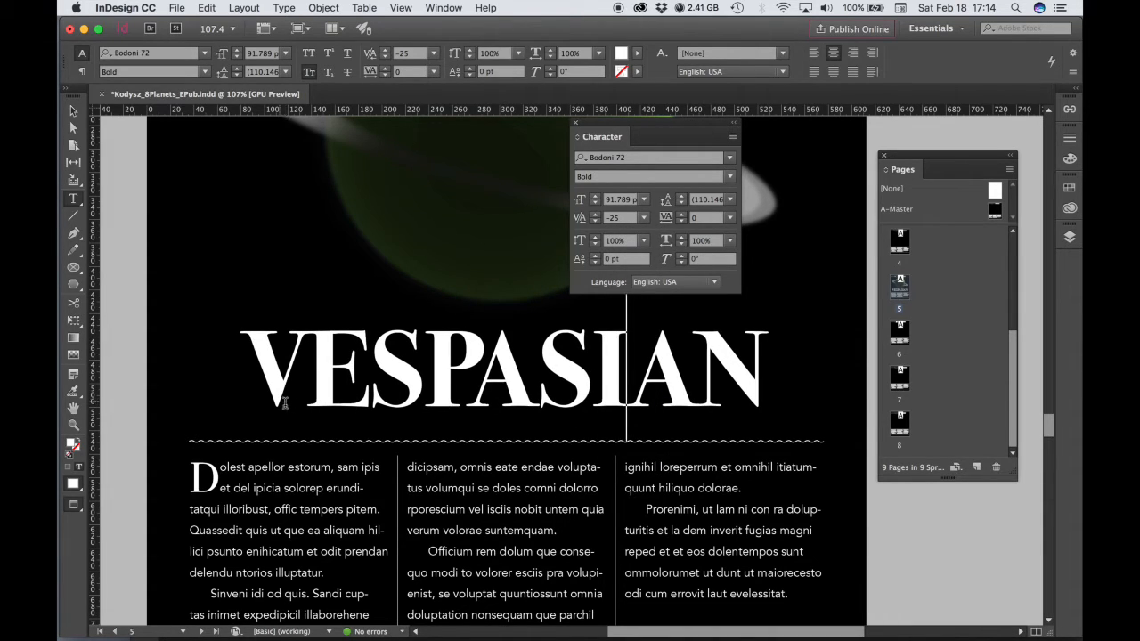
pyautogui.click(425, 410)
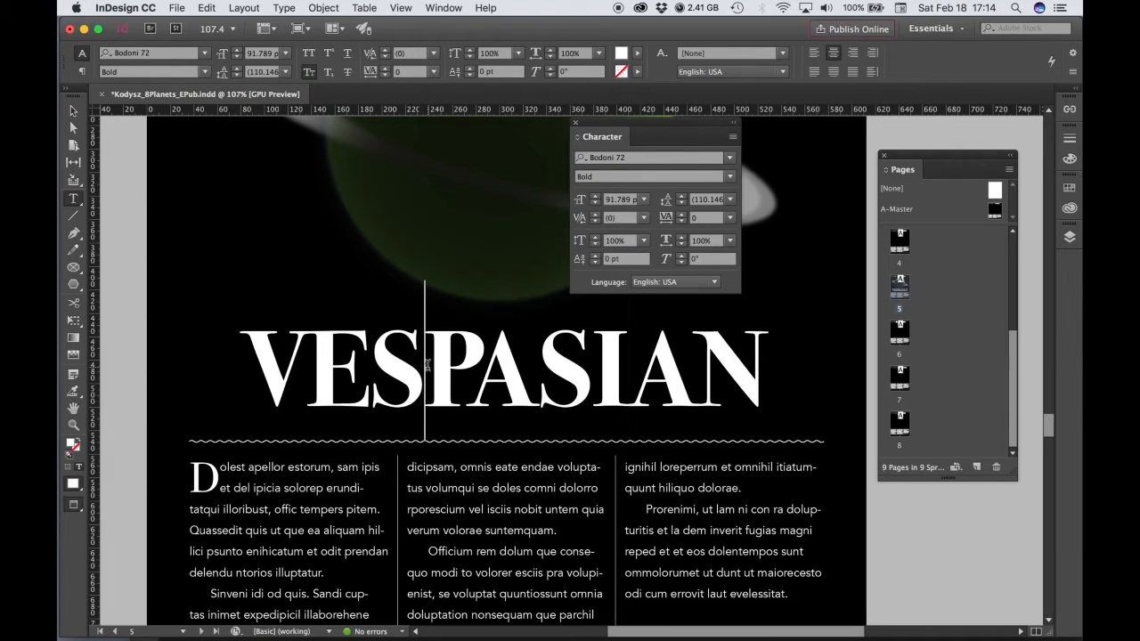
pyautogui.click(642, 218)
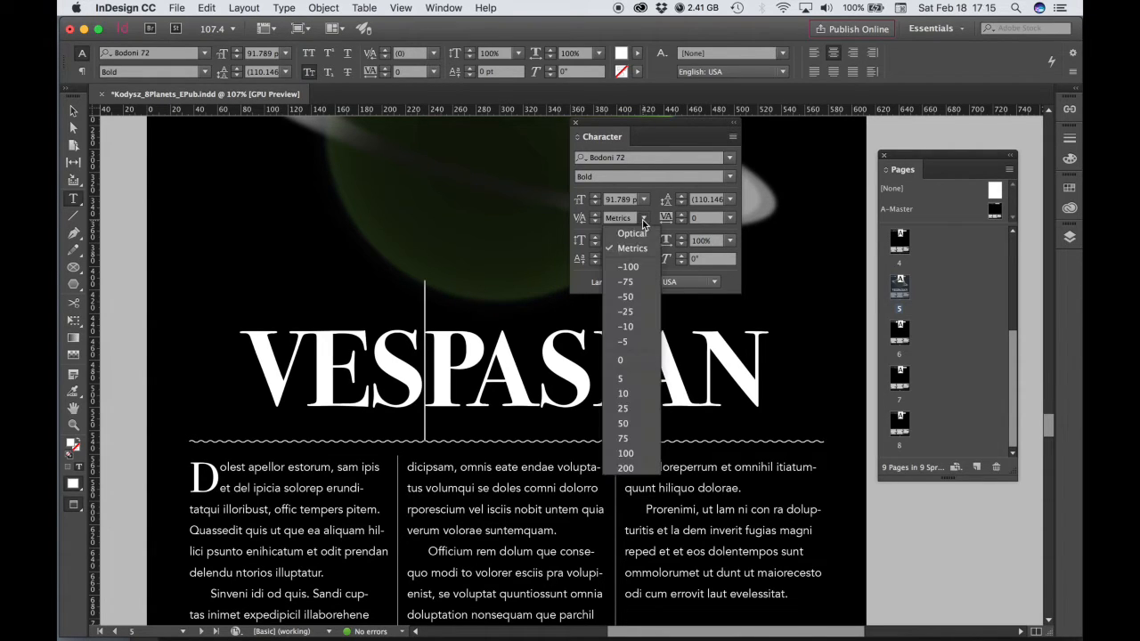
pyautogui.click(626, 300)
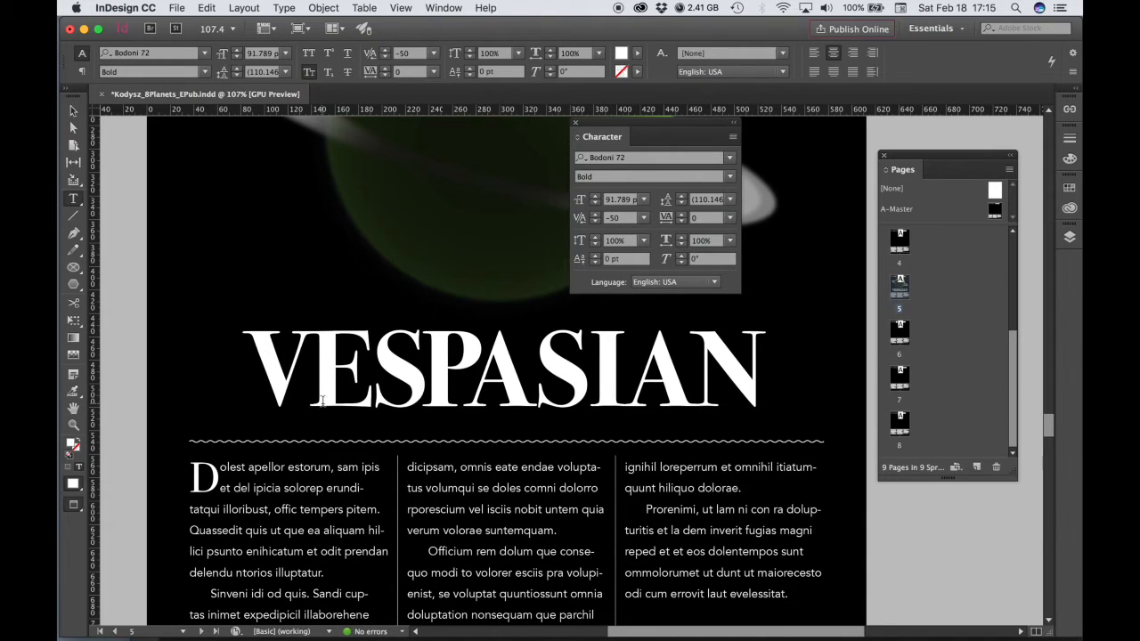
# Adjust the kerning between the E and S of the title, trying -25 and -30 before settling on -10.
pyautogui.press('Left')
pyautogui.click(643, 218)
pyautogui.click(626, 311)
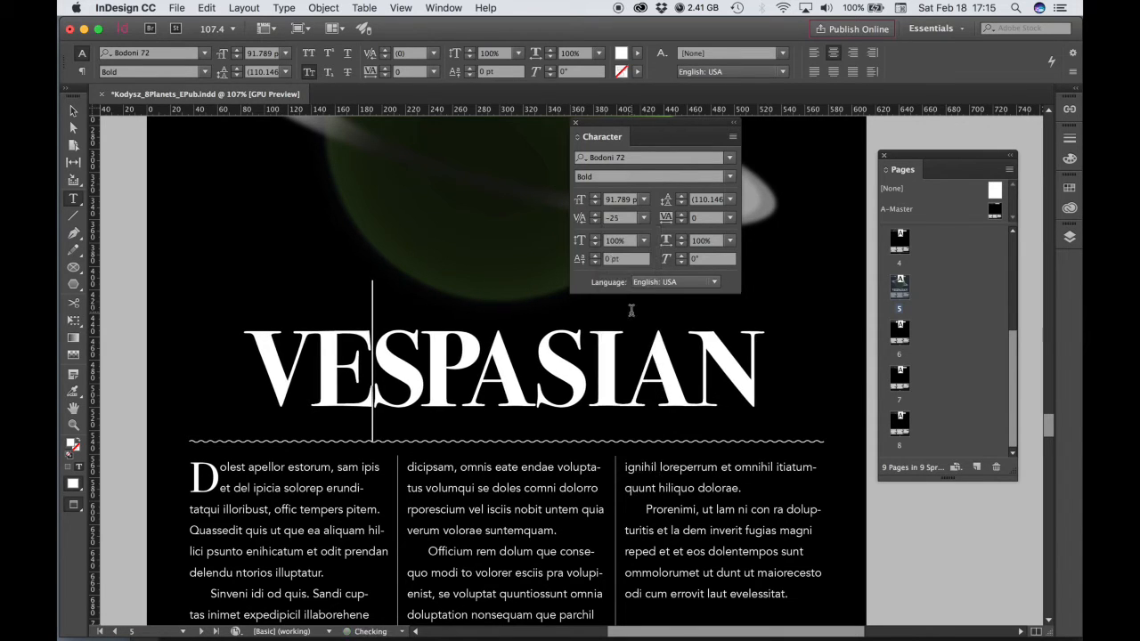
pyautogui.click(614, 218)
pyautogui.press('Return')
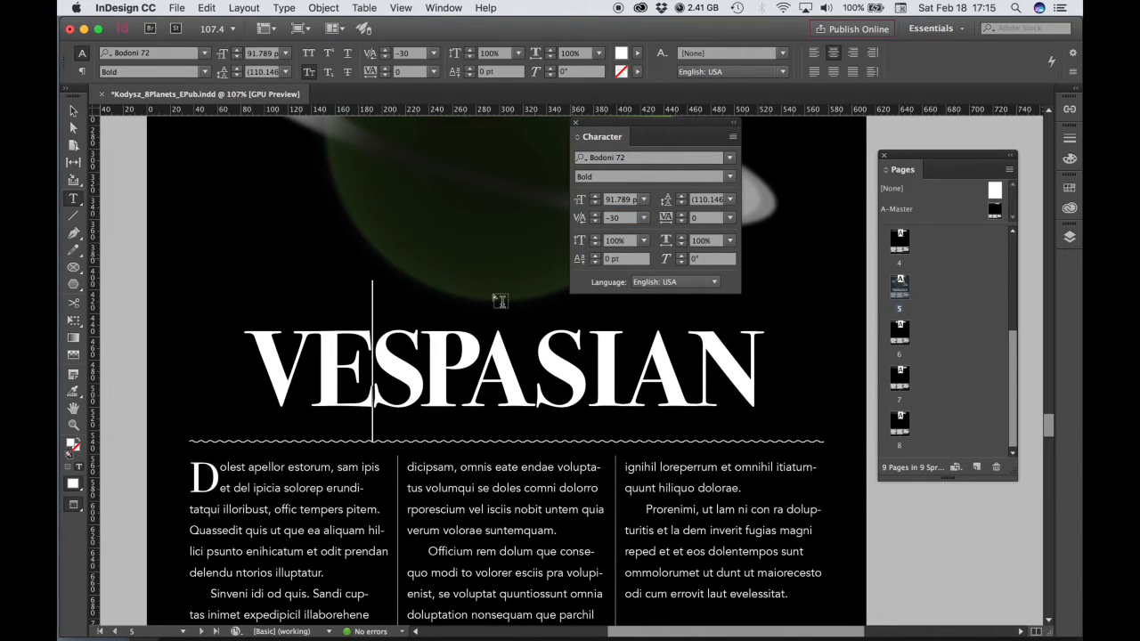
pyautogui.click(643, 217)
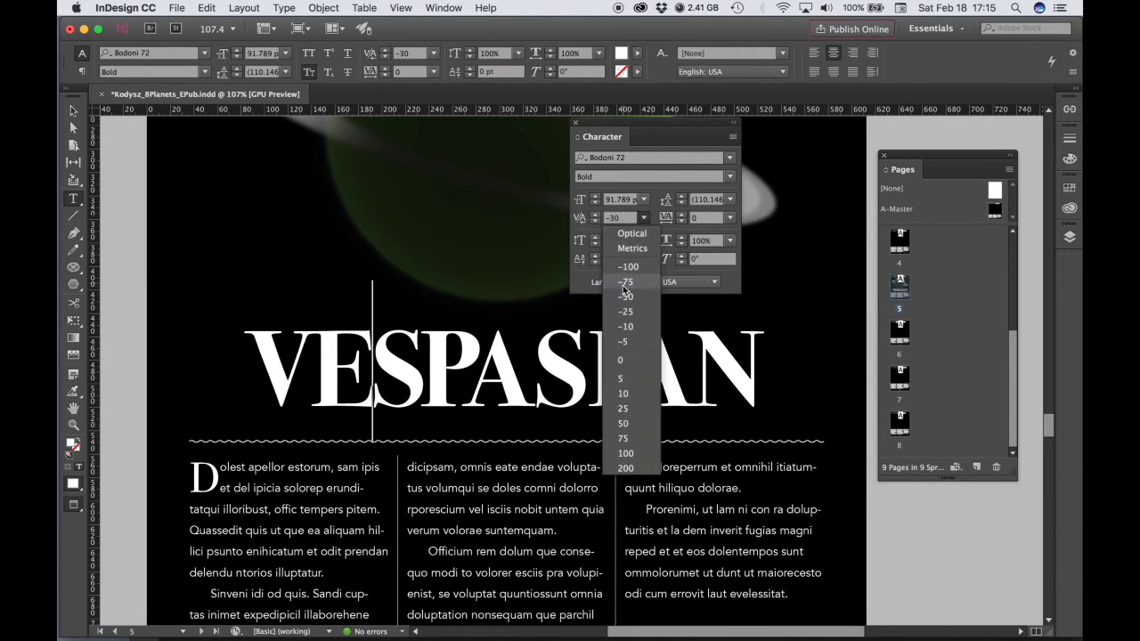
pyautogui.click(626, 328)
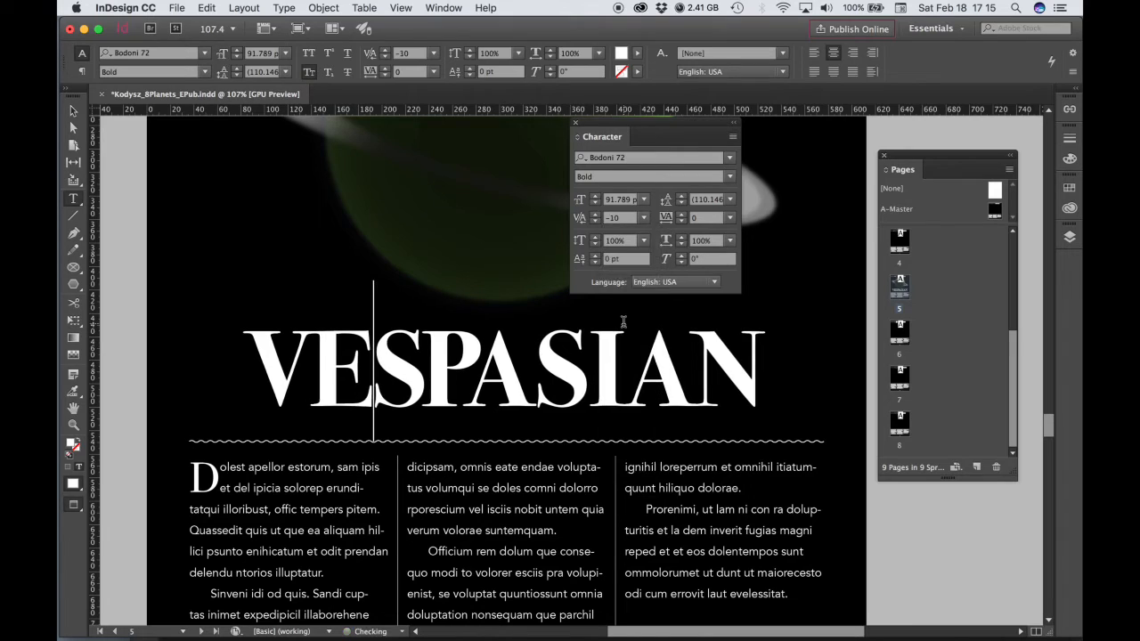
# Tighten the kerning between the second S and the I of VESPASIAN to -50.
pyautogui.click(590, 392)
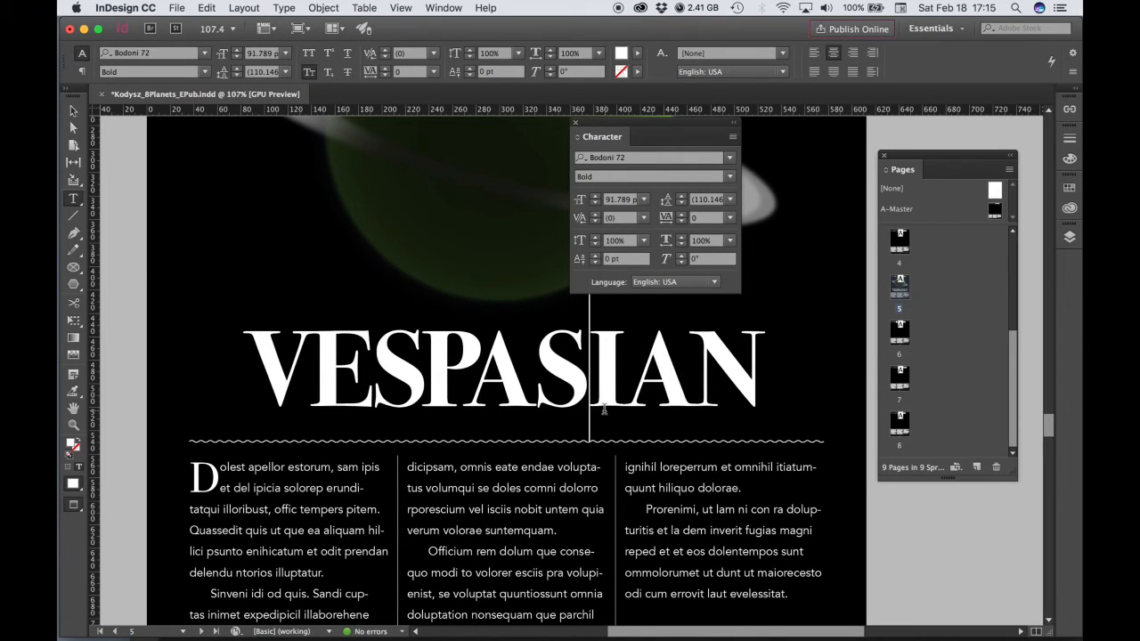
pyautogui.click(645, 218)
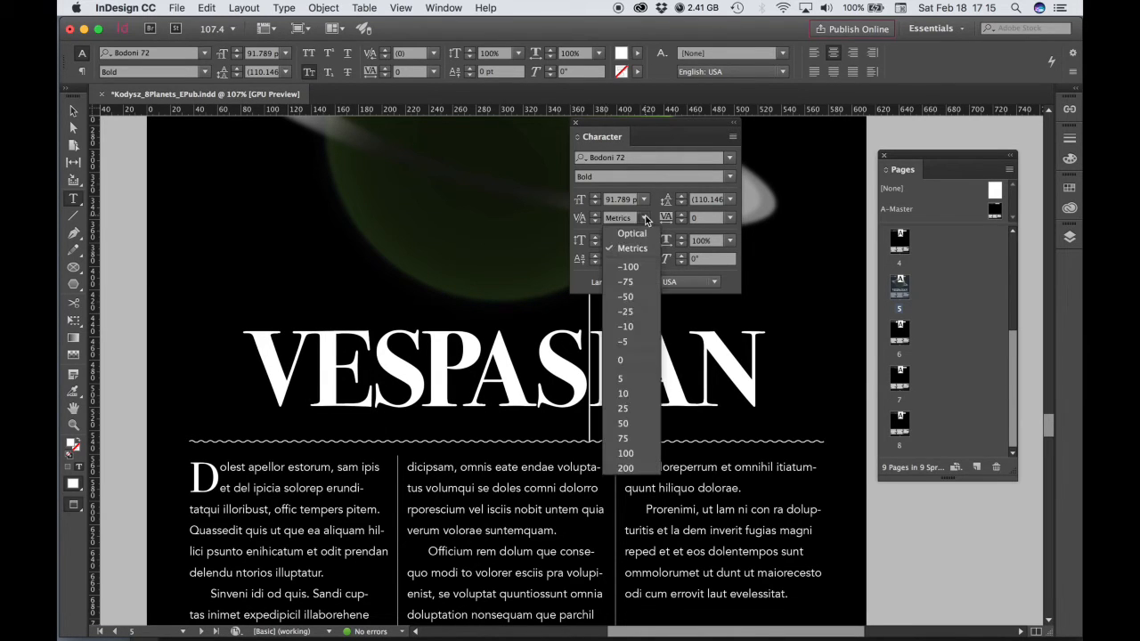
pyautogui.click(628, 298)
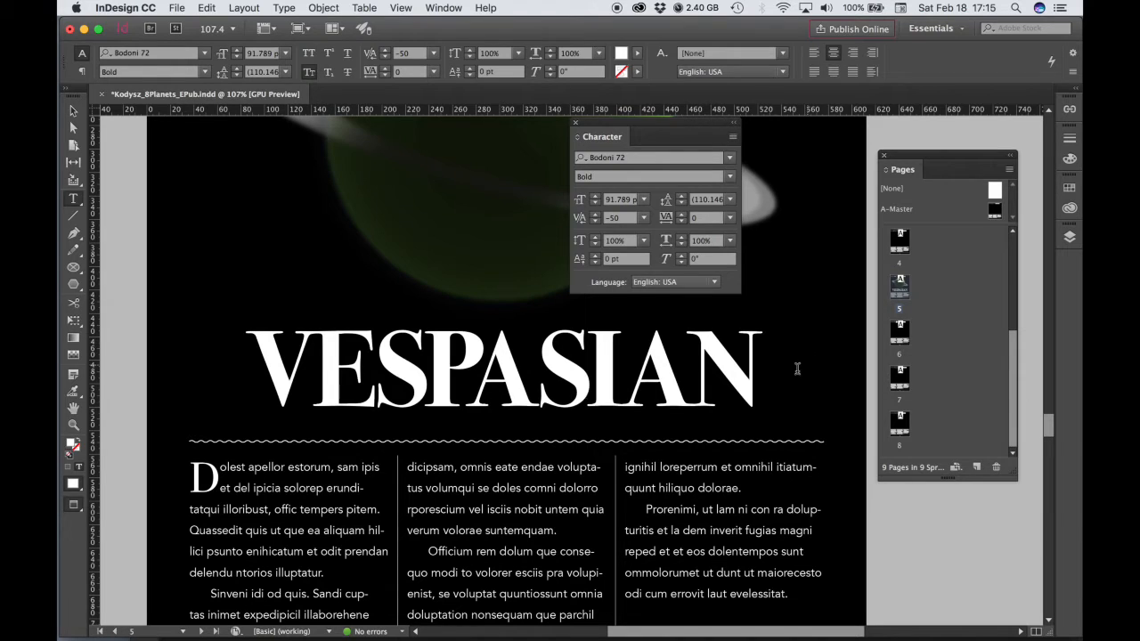
# Move the Character panel away from the planet and review the whole of page 5 at 50% zoom.
pyautogui.click(72, 110)
pyautogui.moveTo(619, 124); pyautogui.dragTo(210, 124)
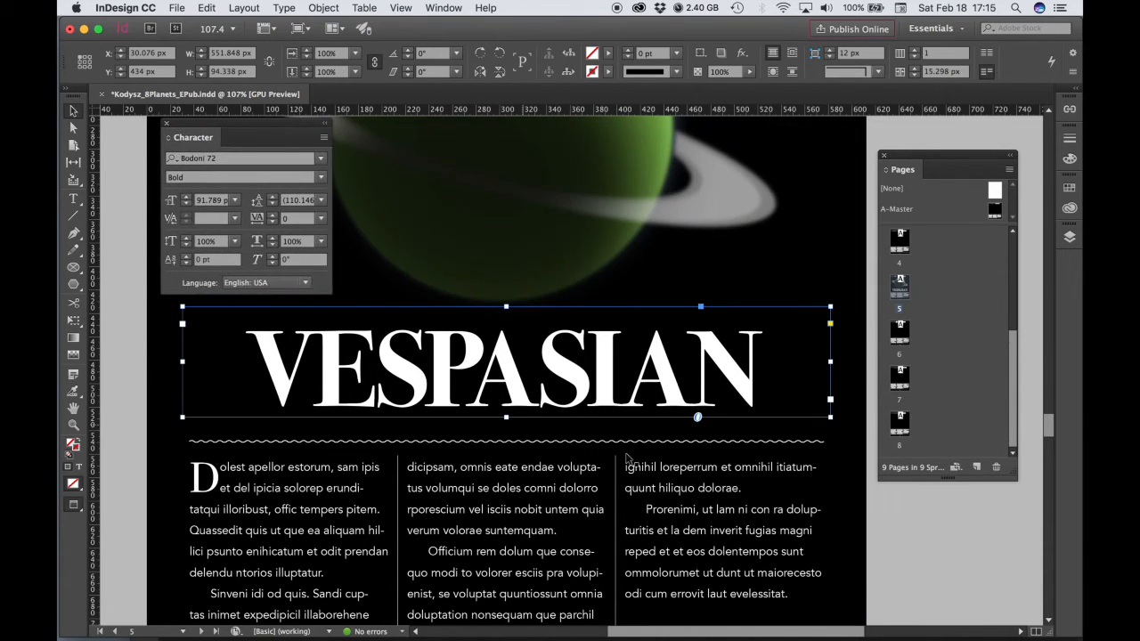
pyautogui.press('super+1')
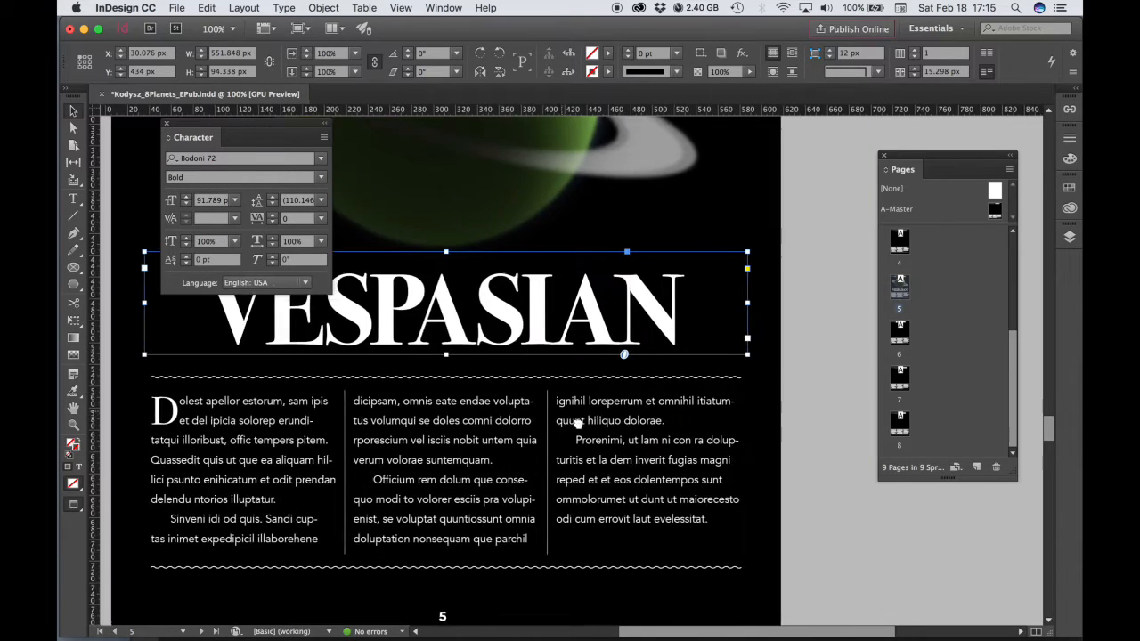
pyautogui.moveTo(579, 424); pyautogui.dragTo(672, 497)
pyautogui.keyDown('alt'); pyautogui.keyDown('super'); pyautogui.click(670, 499); pyautogui.keyUp('super'); pyautogui.keyUp('alt')
pyautogui.moveTo(585, 412); pyautogui.dragTo(690, 525)
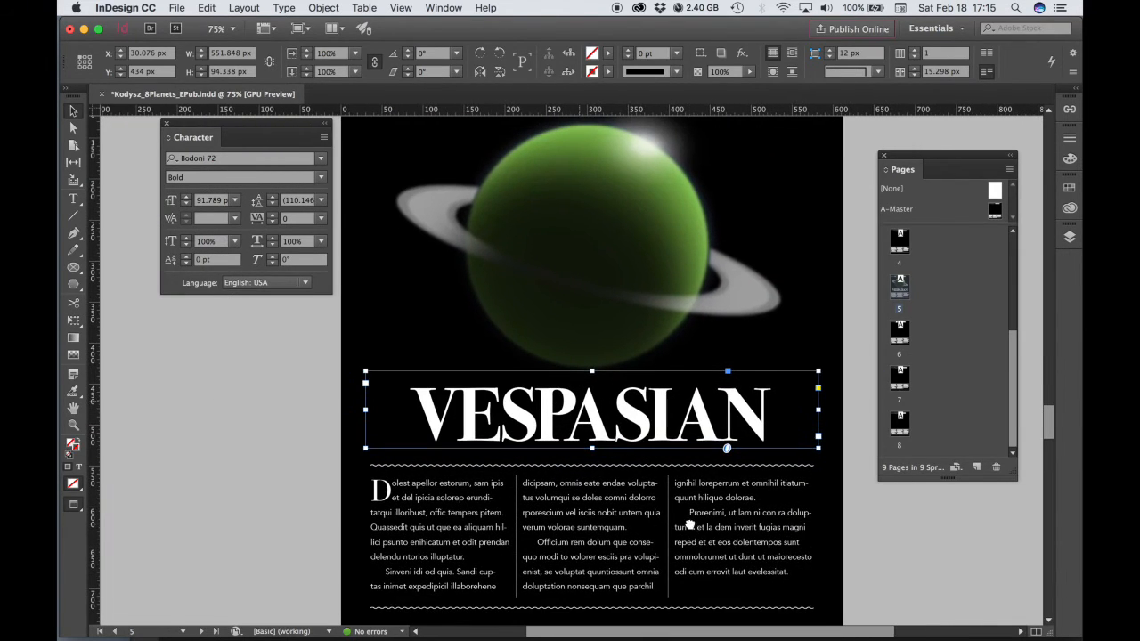
pyautogui.press('super+minus')
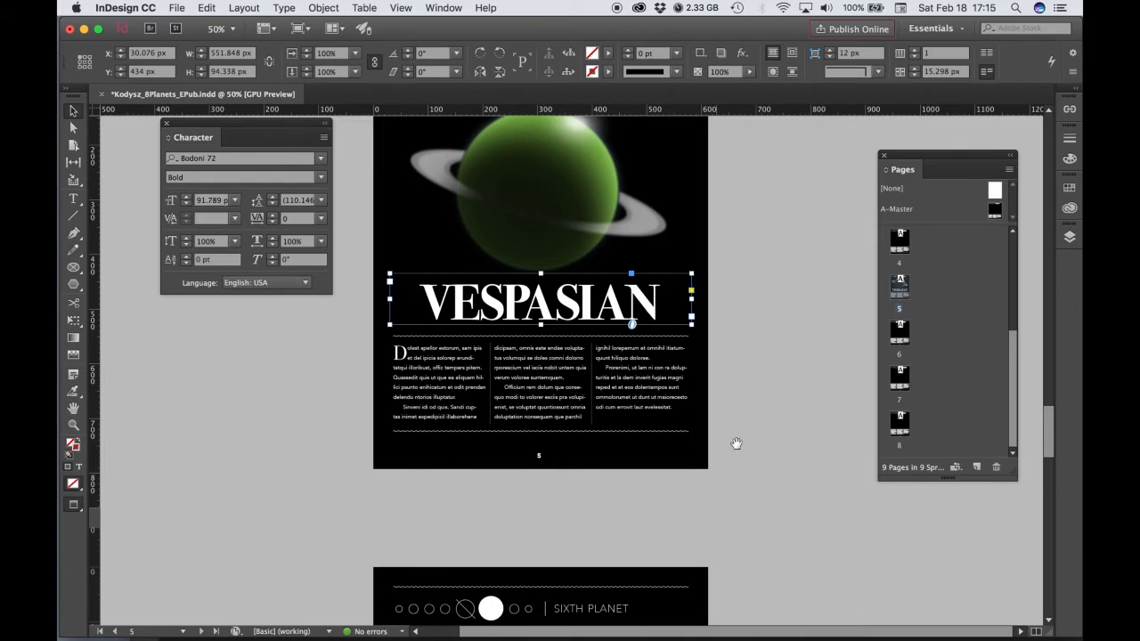
pyautogui.moveTo(771, 389); pyautogui.dragTo(793, 491)
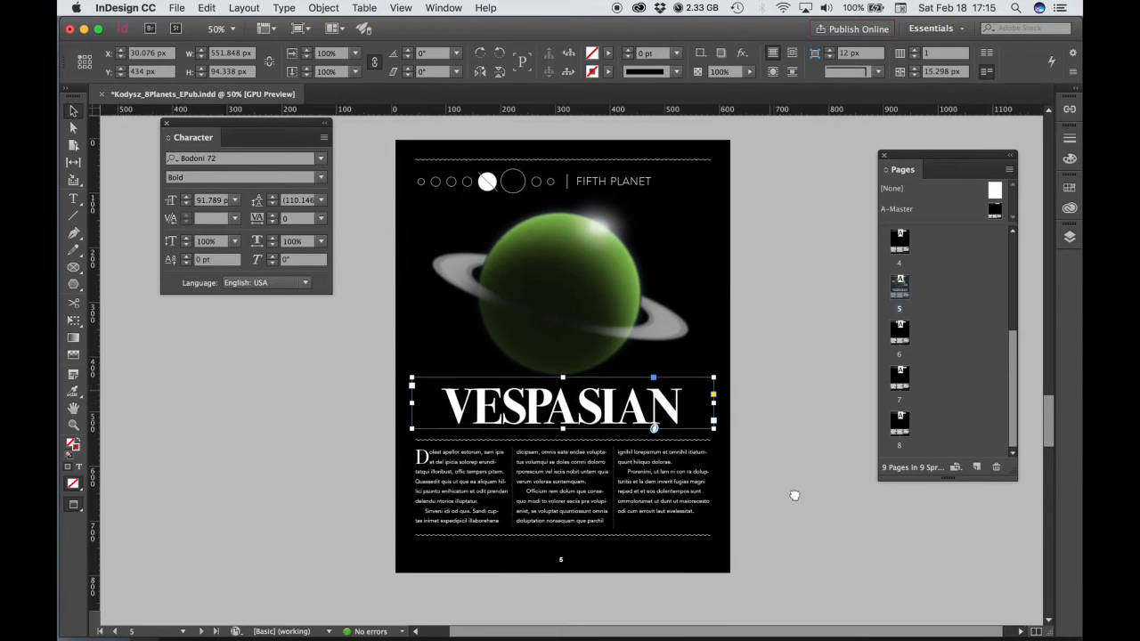
# Narrow the title frame to about 493 px, then enlarge it together with its text to about 543 by 104 px.
pyautogui.keyDown('super'); pyautogui.click(643, 419); pyautogui.keyUp('super')
pyautogui.moveTo(642, 410); pyautogui.dragTo(731, 437)
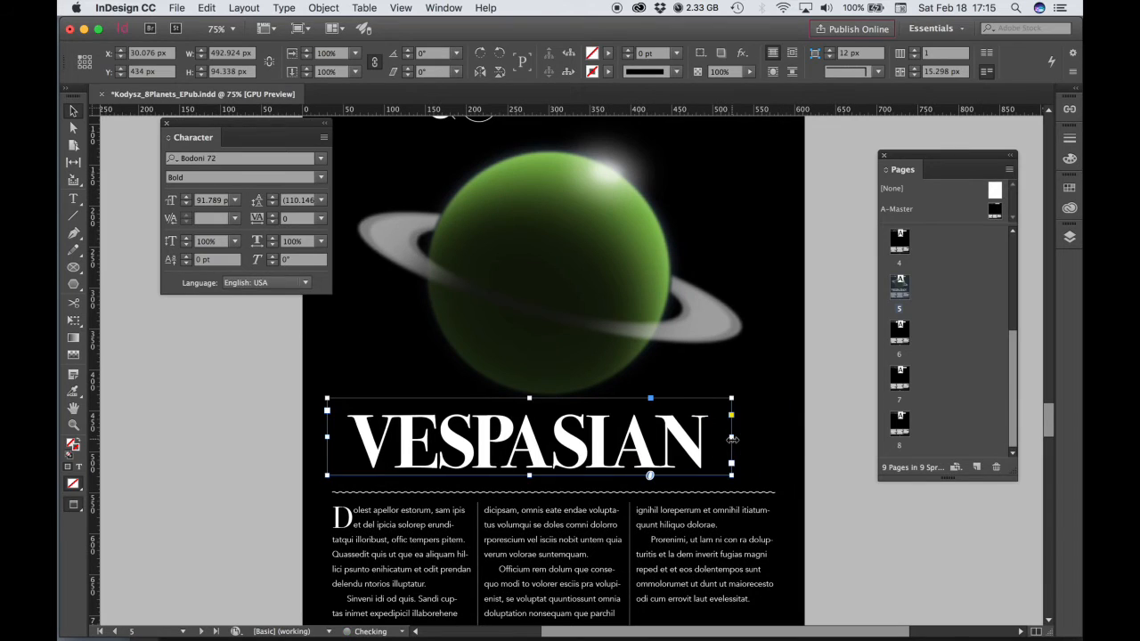
pyautogui.moveTo(731, 477); pyautogui.dragTo(755, 488)
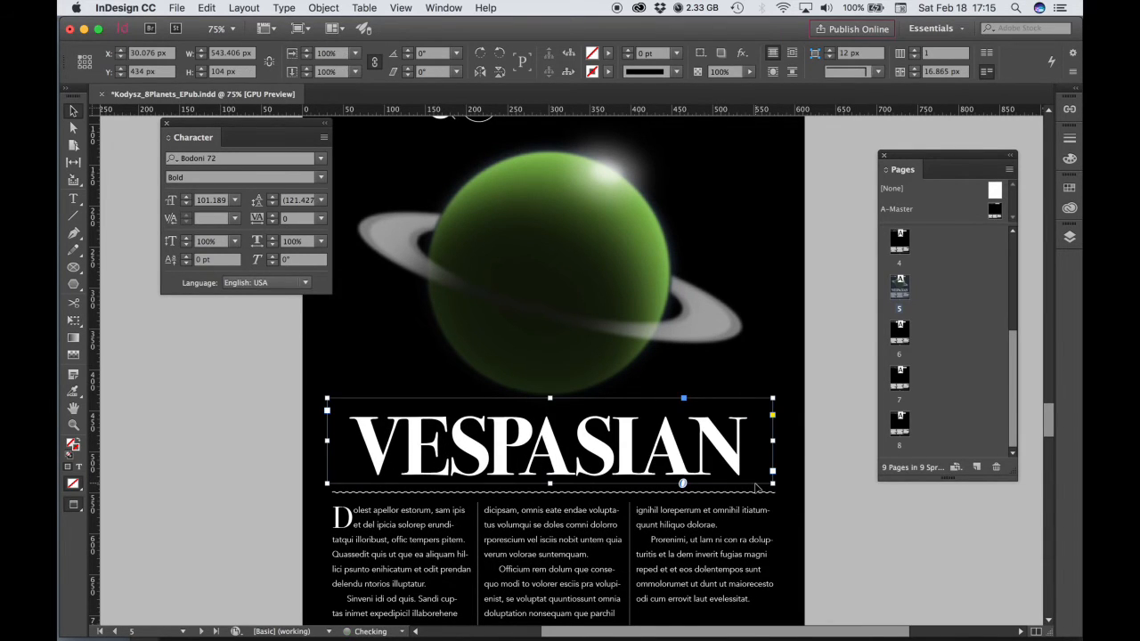
# Stretch the title frame across the full page width (X 0 px, W 612 px) and move it to Y 433 px.
pyautogui.moveTo(779, 440); pyautogui.dragTo(804, 440)
pyautogui.moveTo(328, 440); pyautogui.dragTo(303, 442)
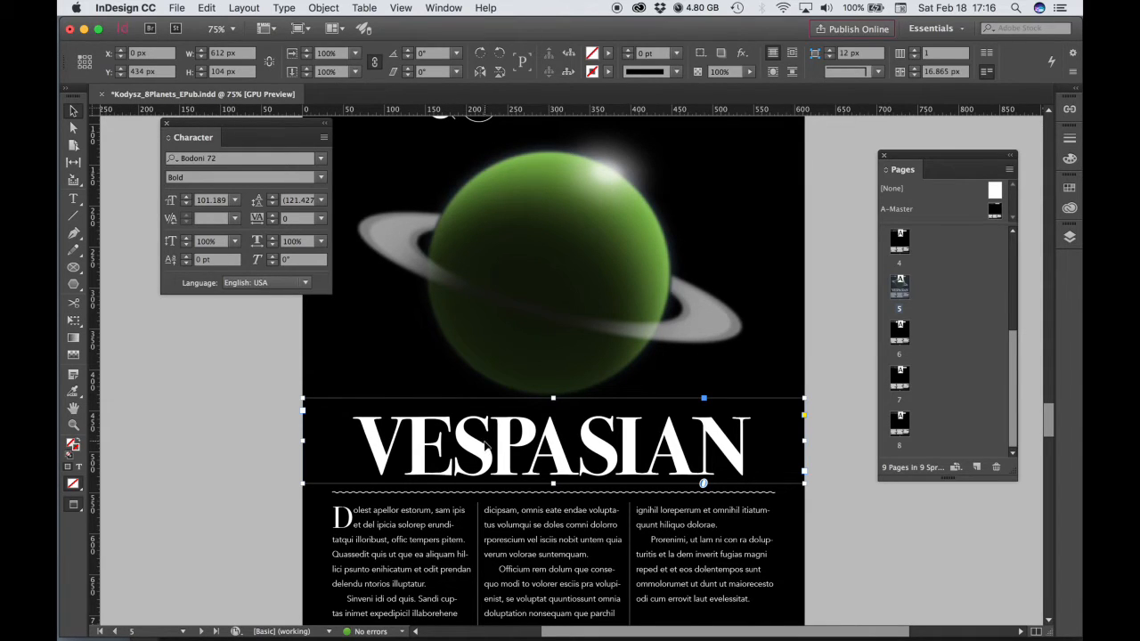
pyautogui.click(286, 473)
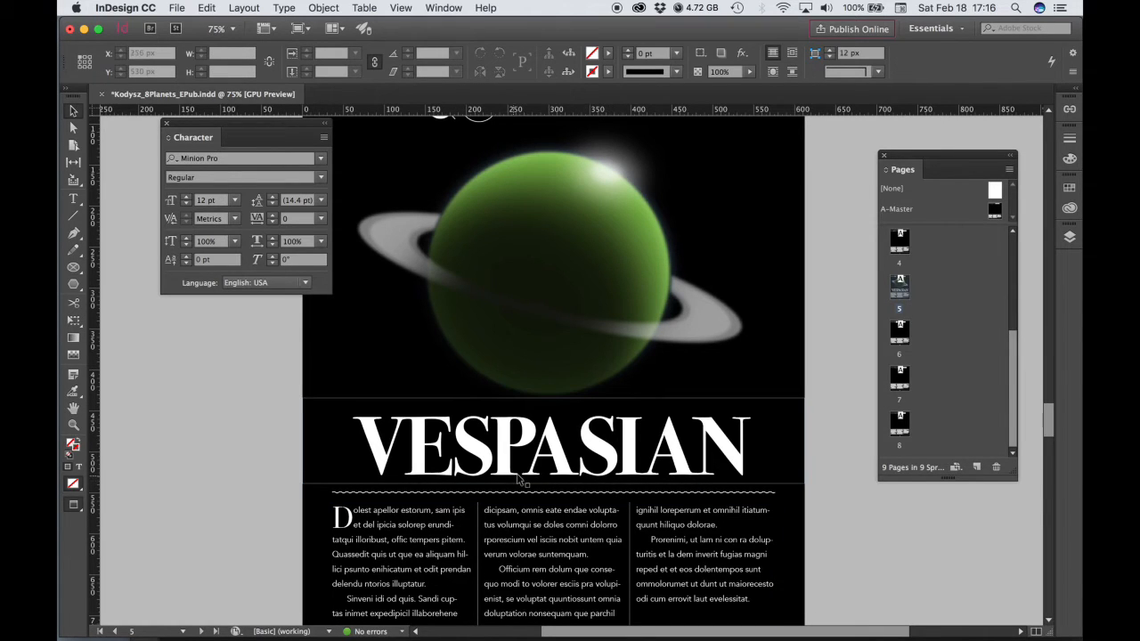
pyautogui.moveTo(553, 452)
pyautogui.mouseDown()
pyautogui.moveTo(555, 414)
pyautogui.moveTo(550, 450)
pyautogui.mouseUp()
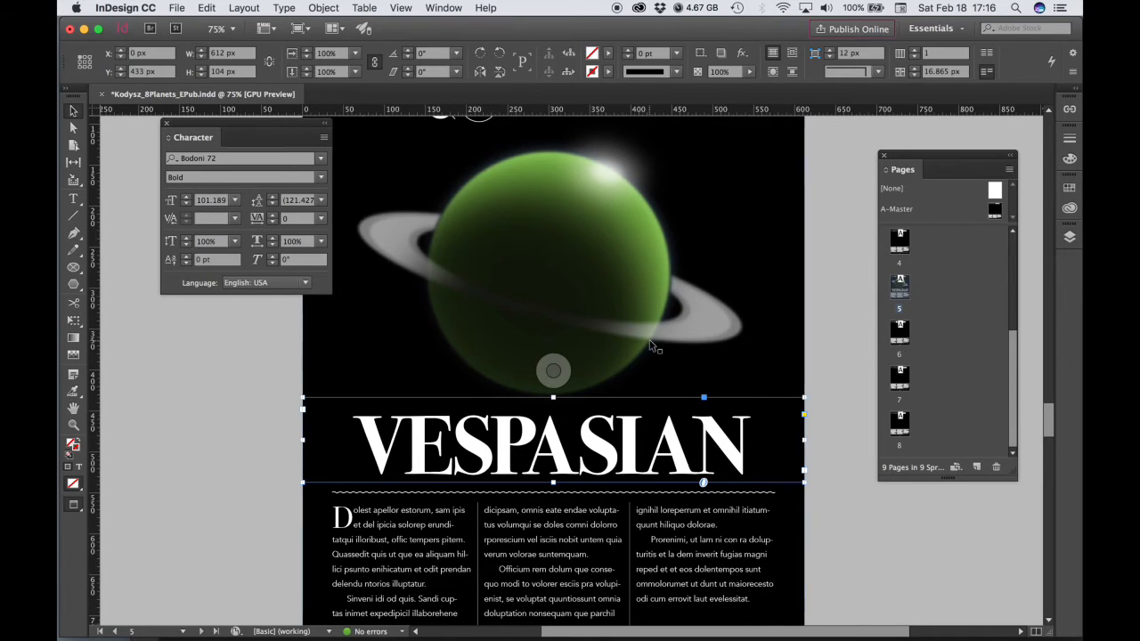
# Move the Character panel off the page onto the pasteboard and deselect the title frame.
pyautogui.scroll(3, 649, 383)
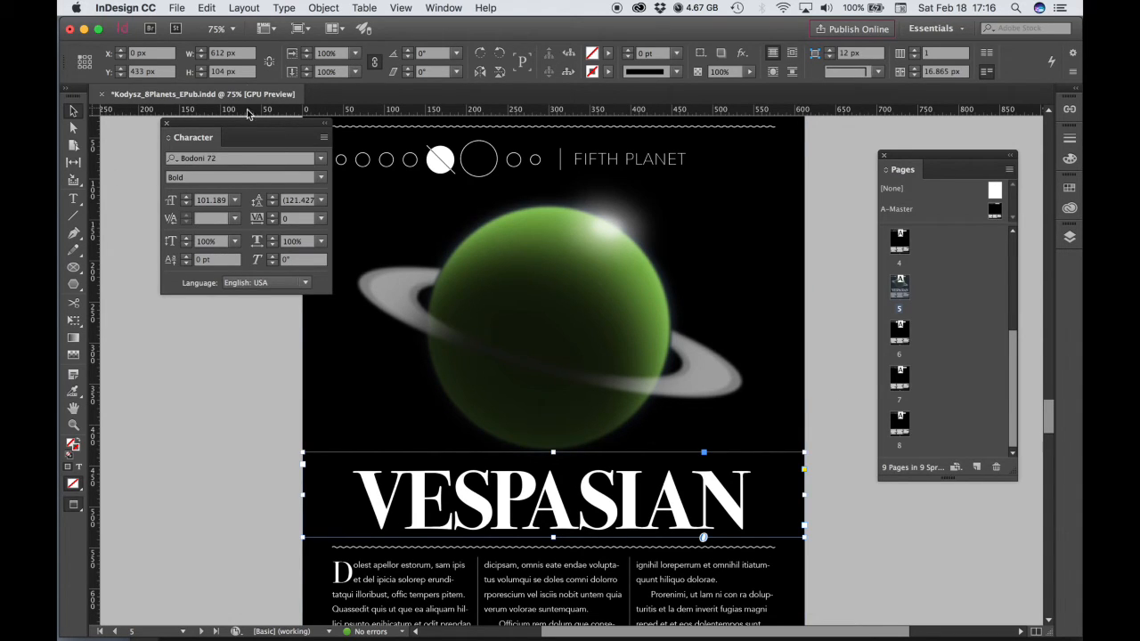
pyautogui.moveTo(247, 133); pyautogui.dragTo(199, 164)
pyautogui.click(222, 421)
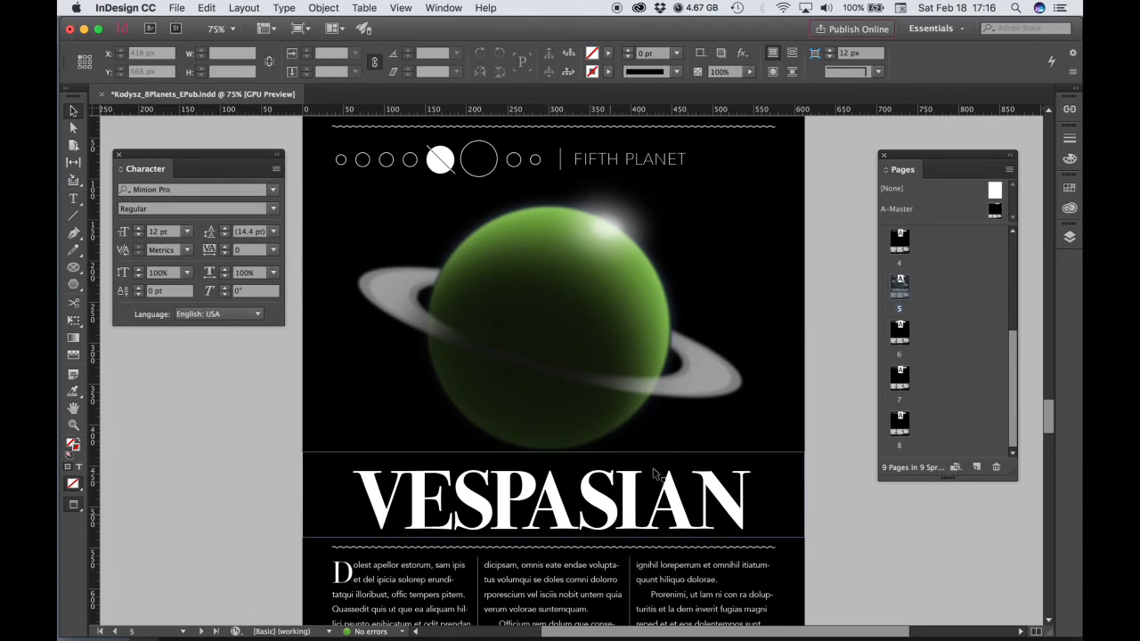
# Add an Outer Glow effect to the VESPASIAN title frame and move the effects dialog clear of the title.
pyautogui.scroll(-2, 675, 446)
pyautogui.click(583, 458)
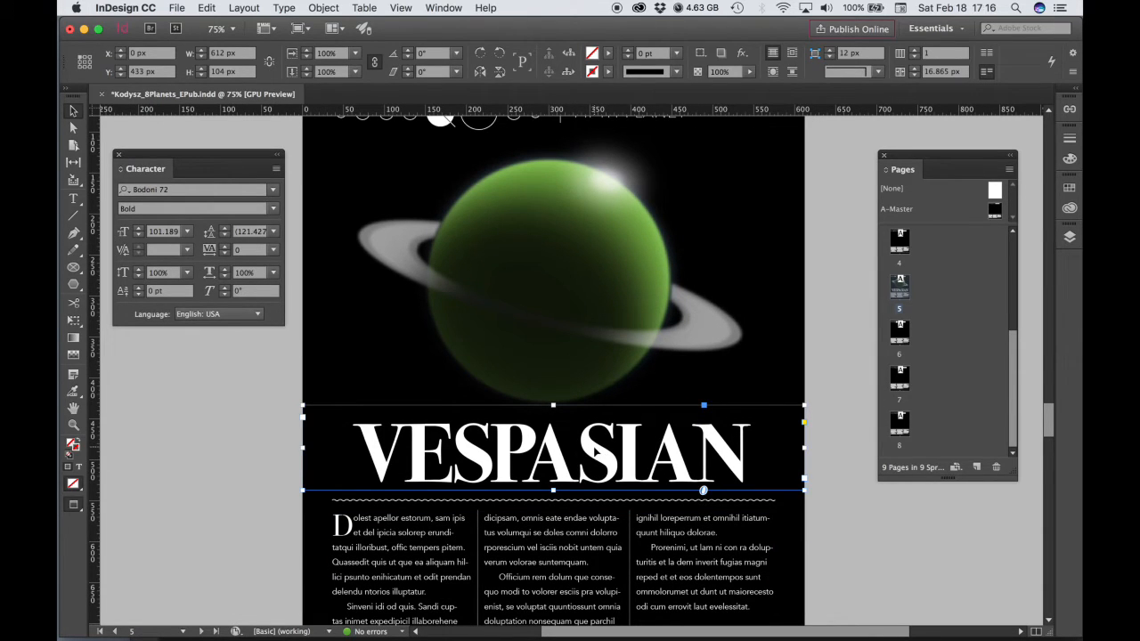
pyautogui.rightClick(596, 453)
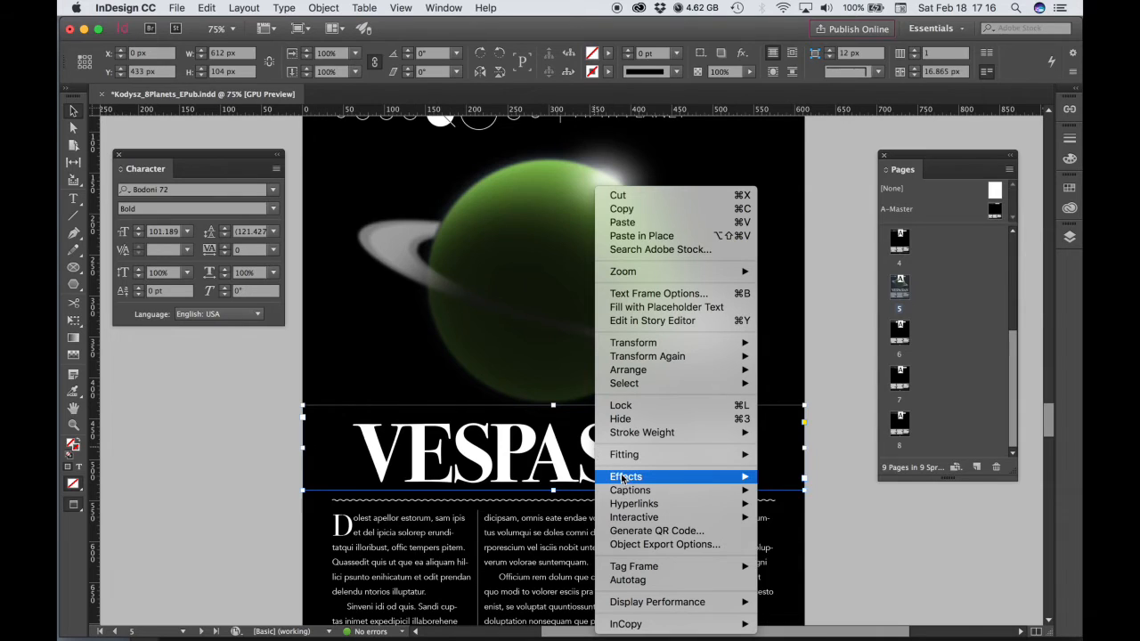
pyautogui.moveTo(623, 481)
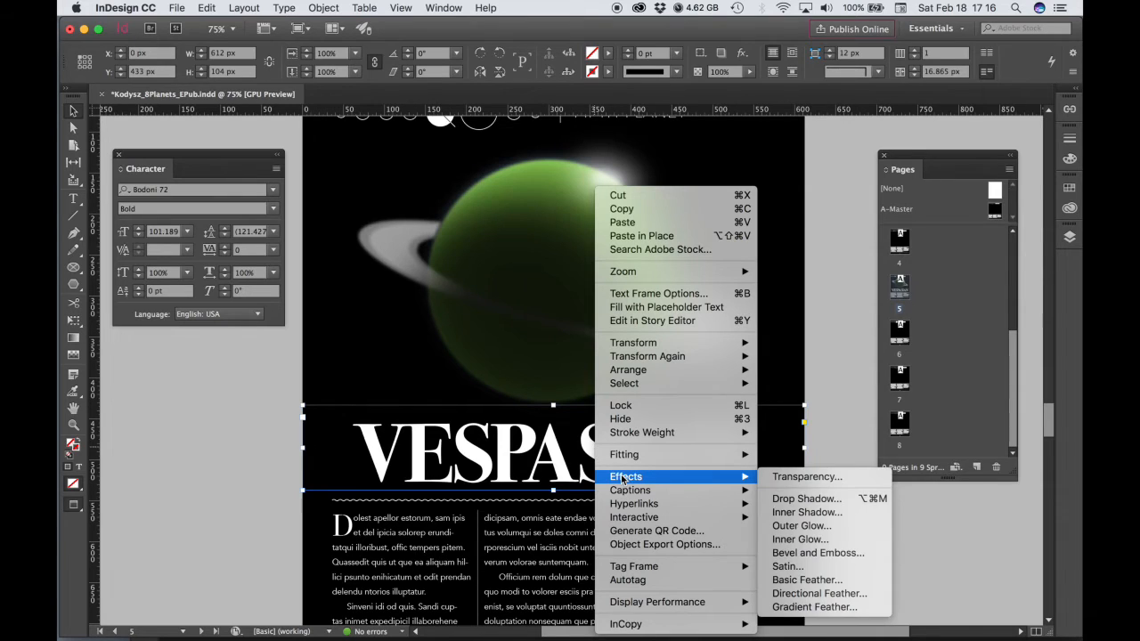
pyautogui.click(801, 526)
pyautogui.moveTo(751, 134); pyautogui.dragTo(751, 107)
pyautogui.click(758, 213)
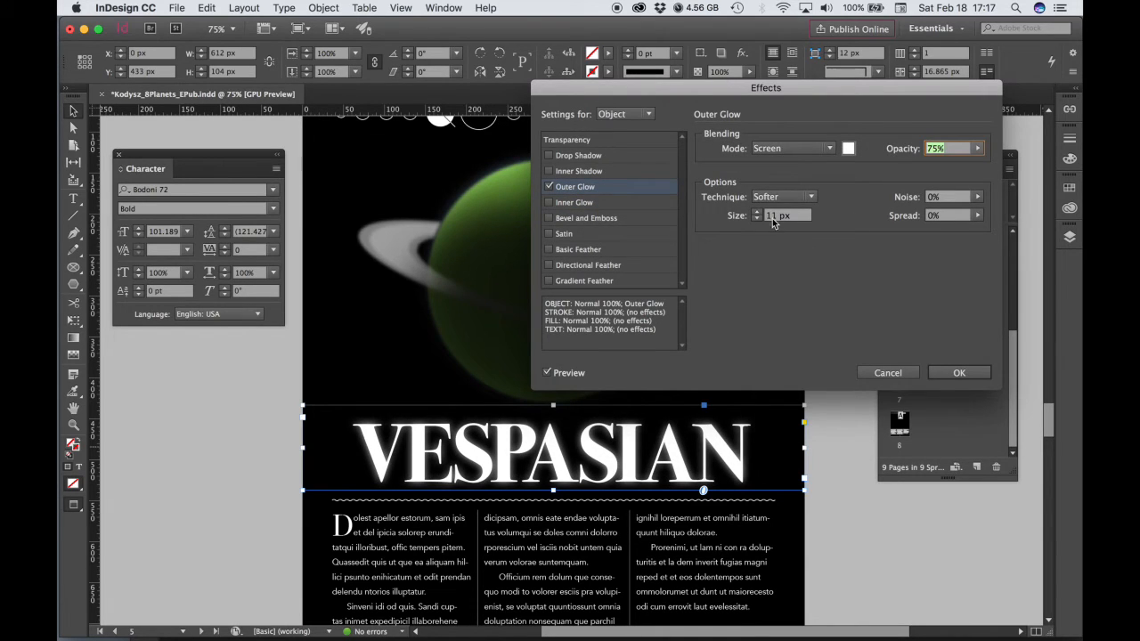
# Set the outer glow's blending mode to Normal and its size to 30 px.
pyautogui.click(772, 149)
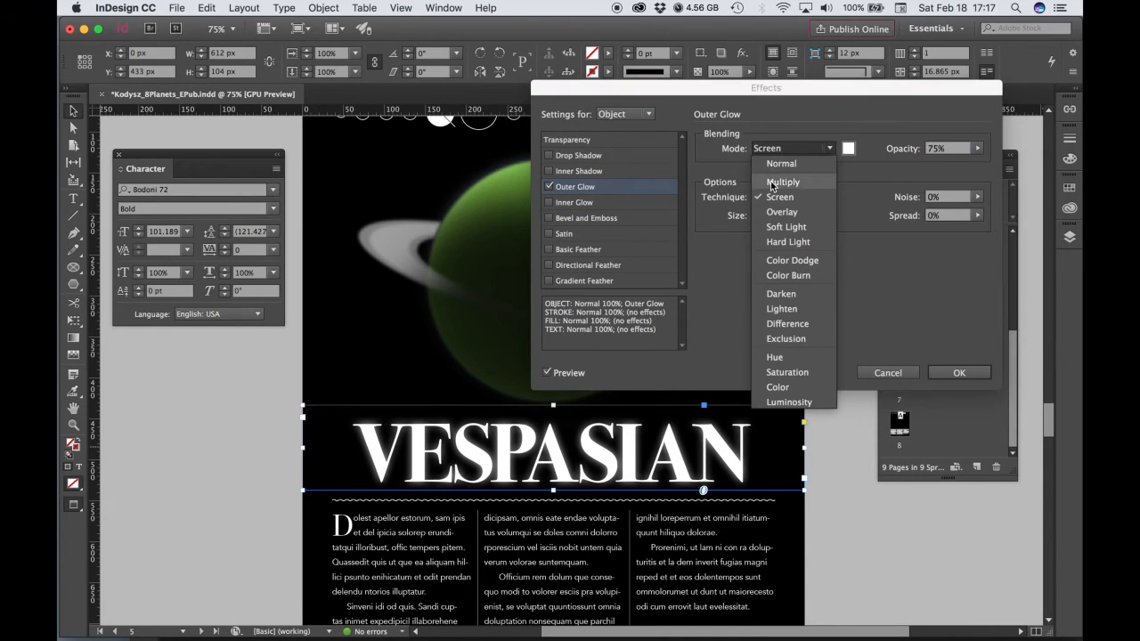
pyautogui.click(771, 166)
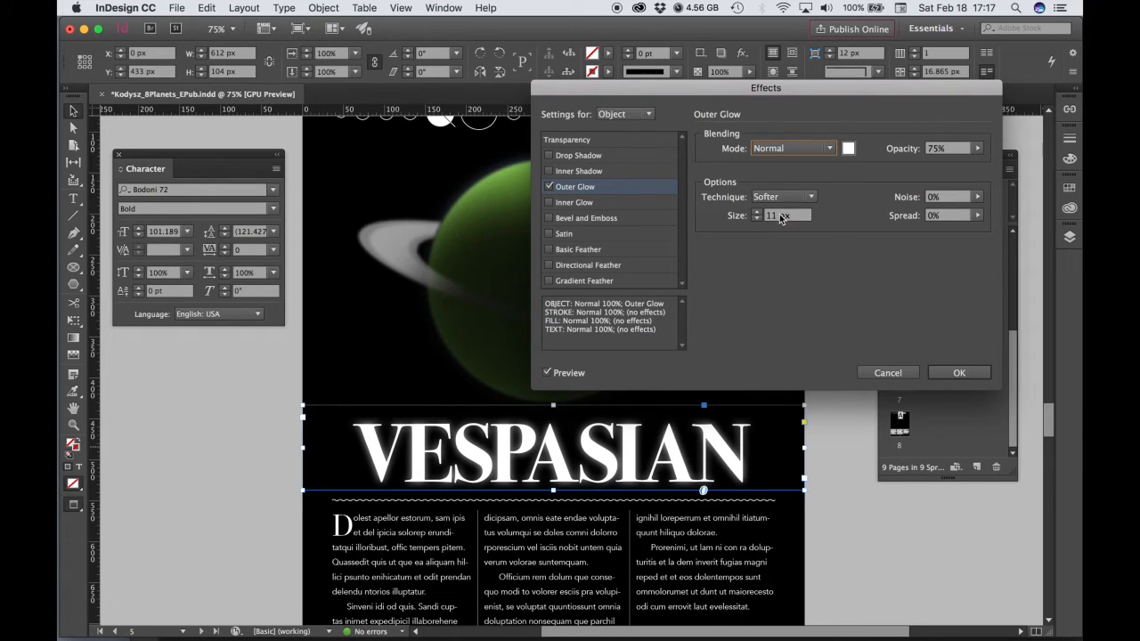
pyautogui.doubleClick(765, 220)
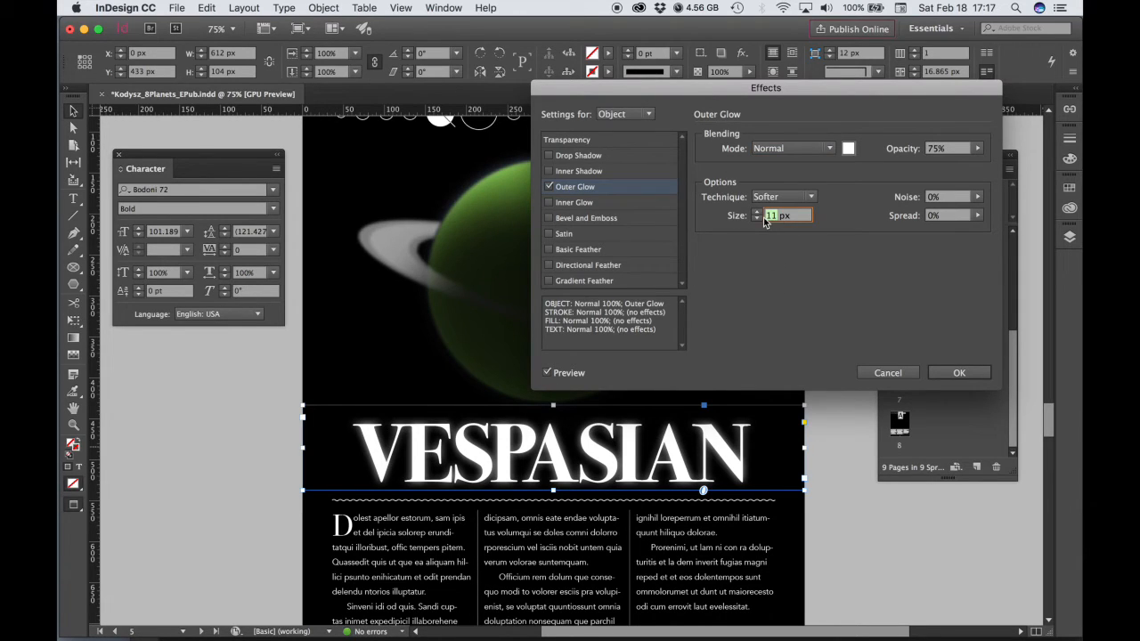
pyautogui.write('30')
pyautogui.press('Tab')
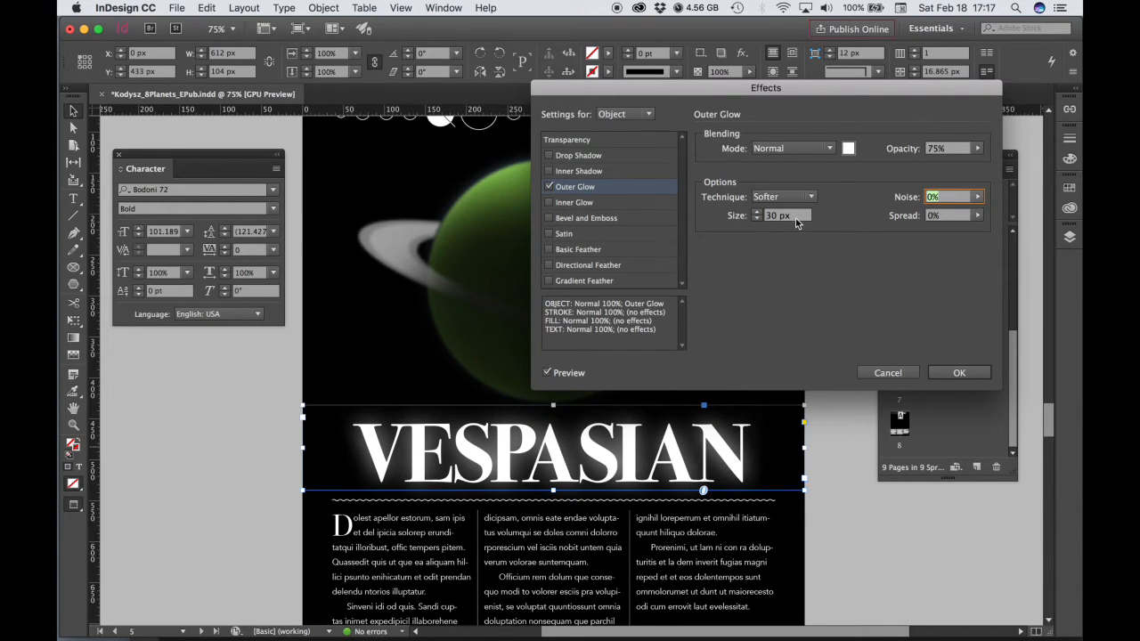
# Try the Darken, Hard Light and Saturation blending modes on the outer glow and return it to Normal.
pyautogui.click(800, 147)
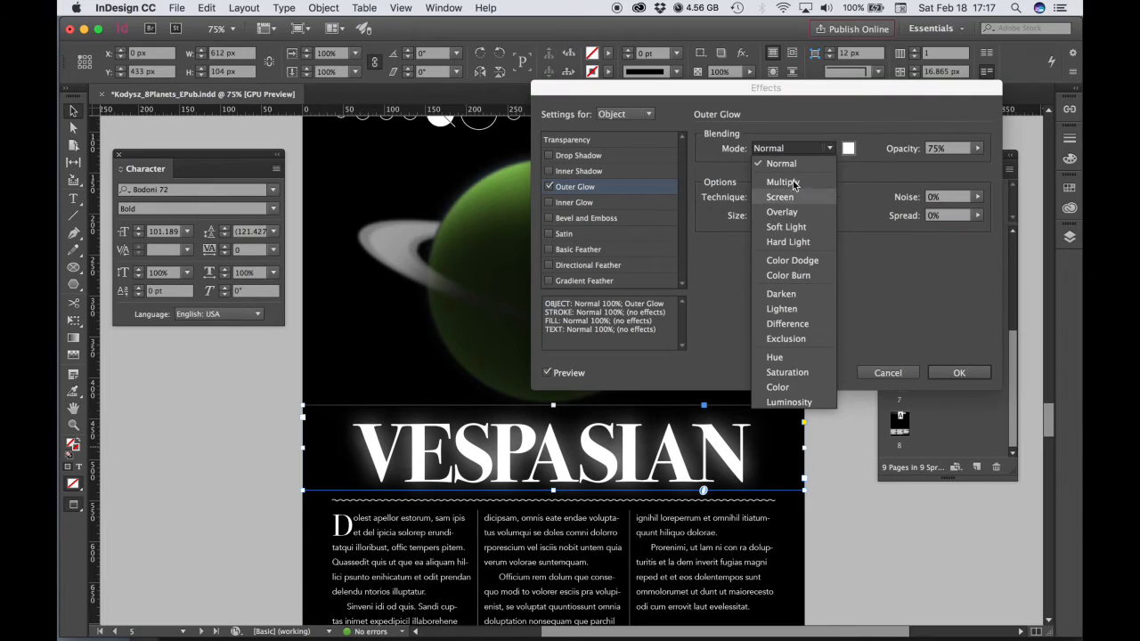
pyautogui.click(790, 294)
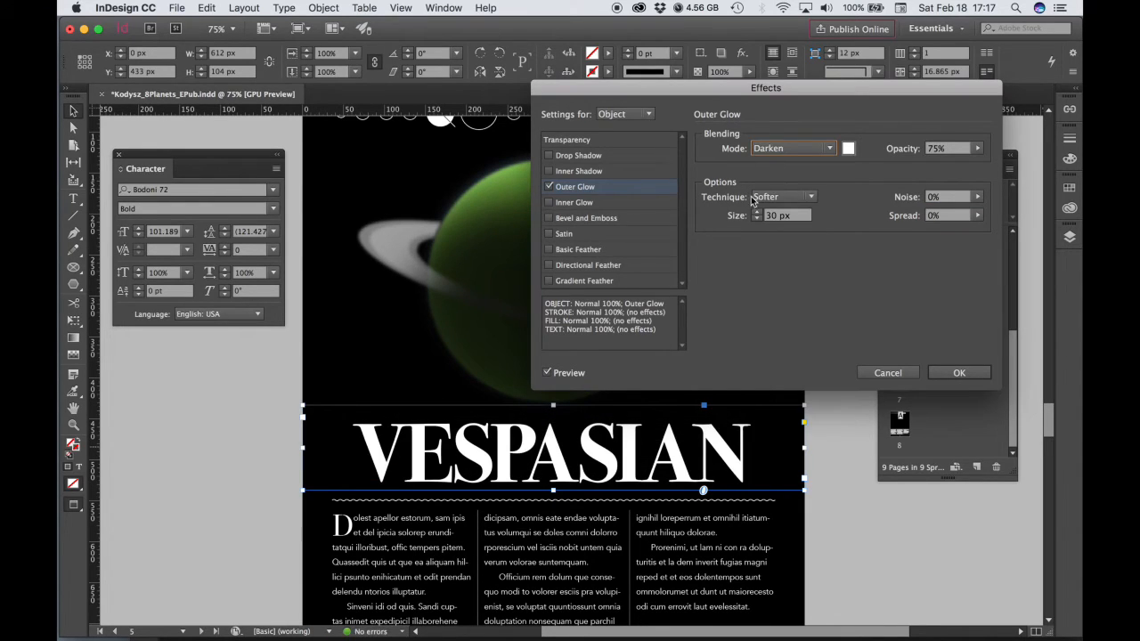
pyautogui.click(777, 149)
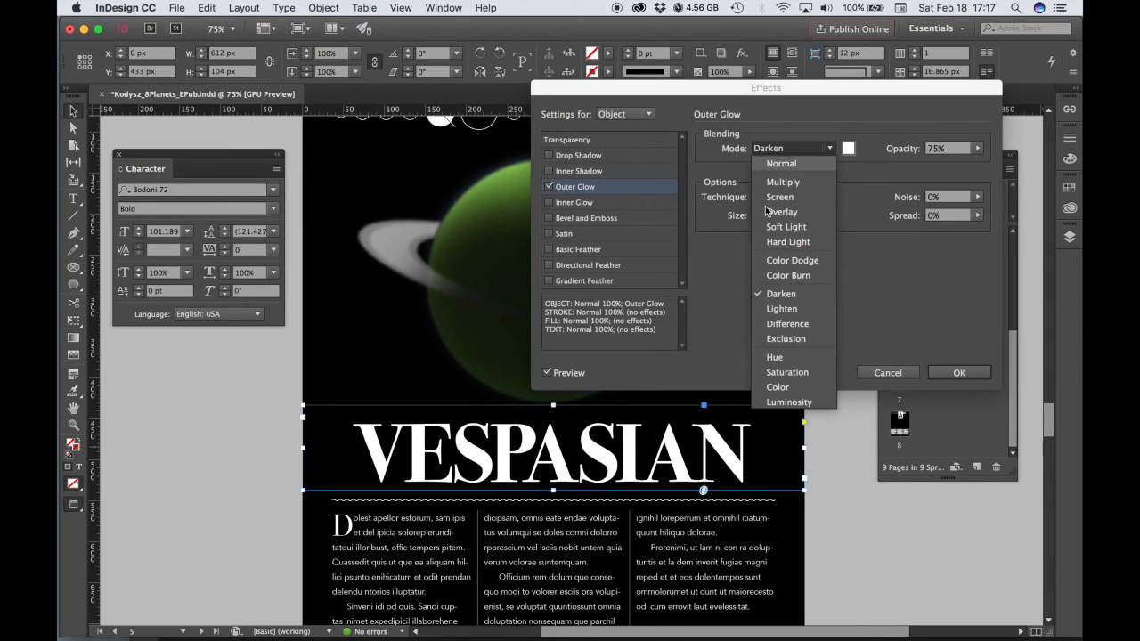
pyautogui.click(799, 242)
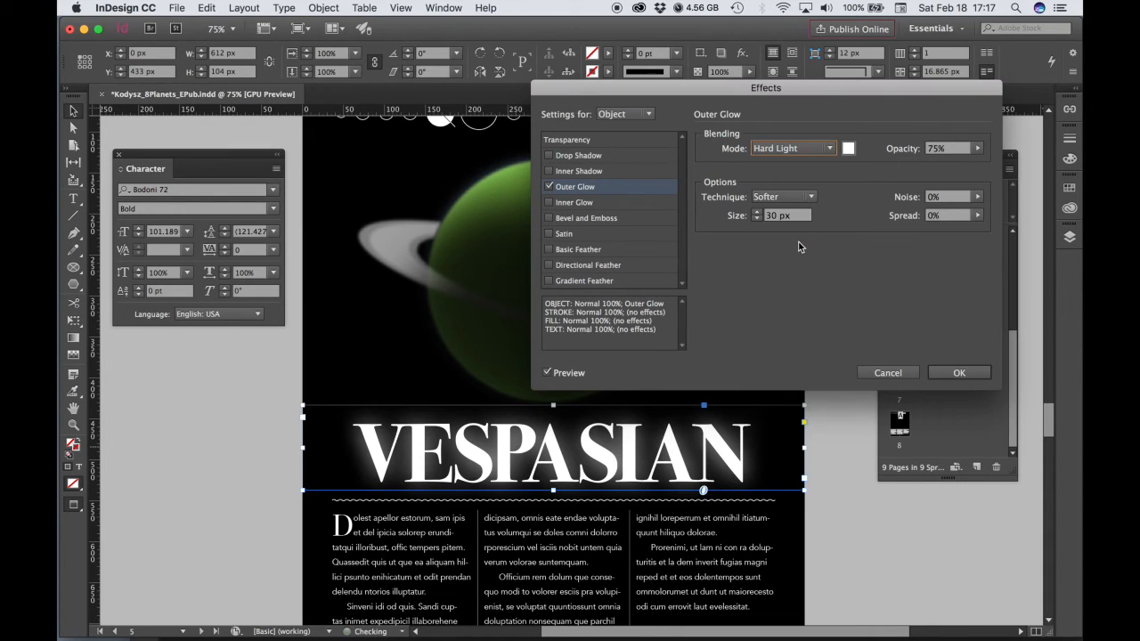
pyautogui.click(790, 148)
pyautogui.click(781, 374)
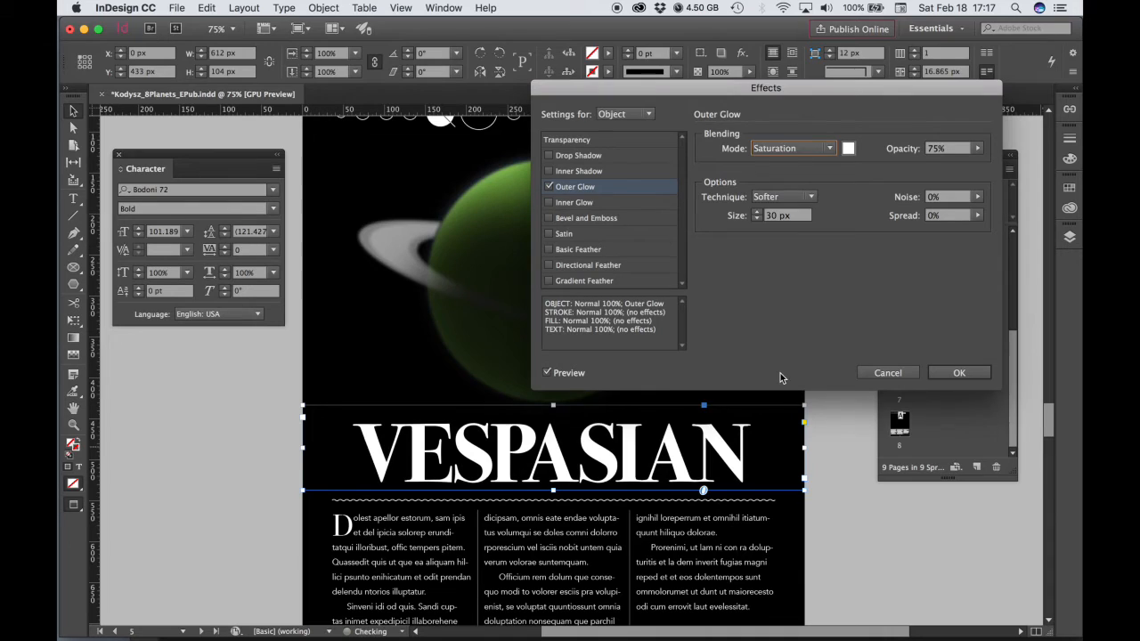
pyautogui.click(779, 148)
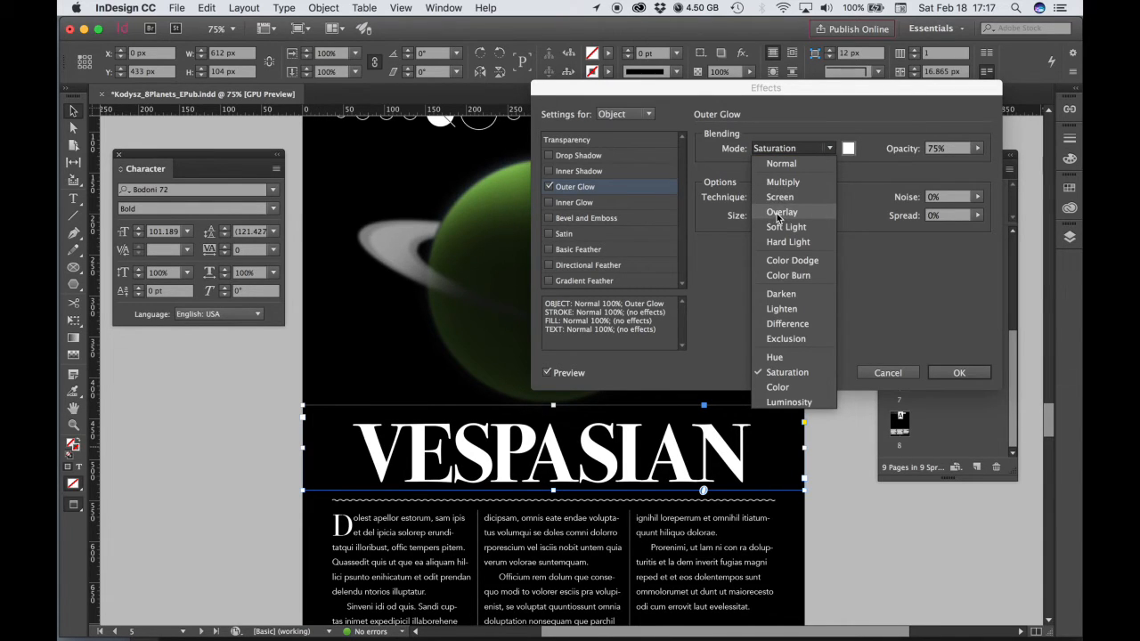
pyautogui.click(774, 166)
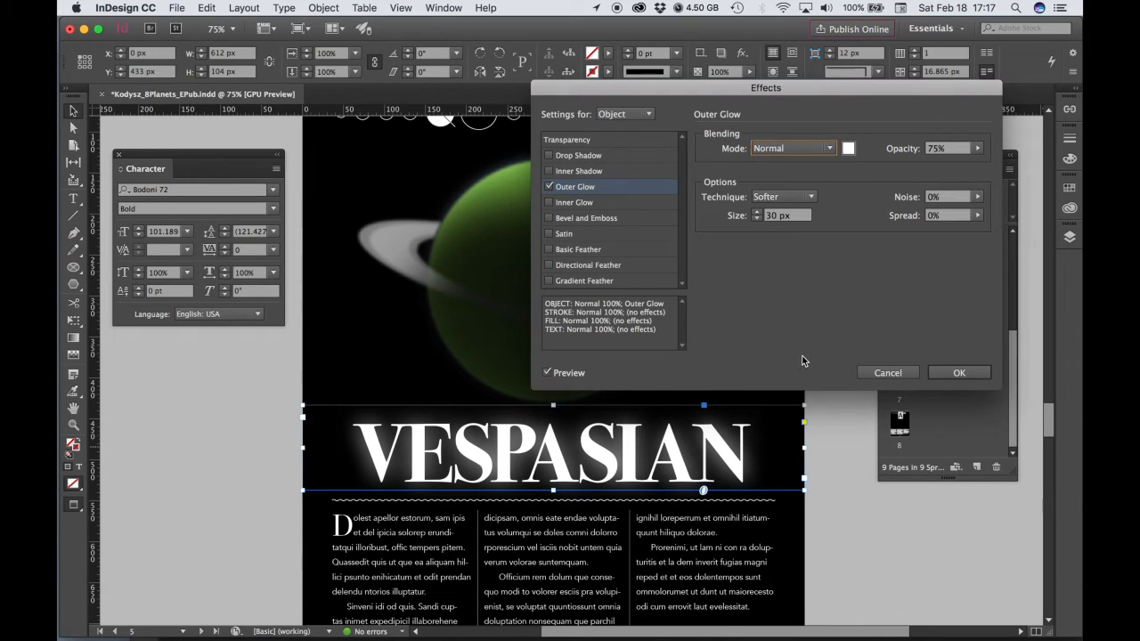
# Set the outer glow's size to 20 px and its opacity to 97%.
pyautogui.doubleClick(769, 216)
pyautogui.write('20')
pyautogui.press('Tab')
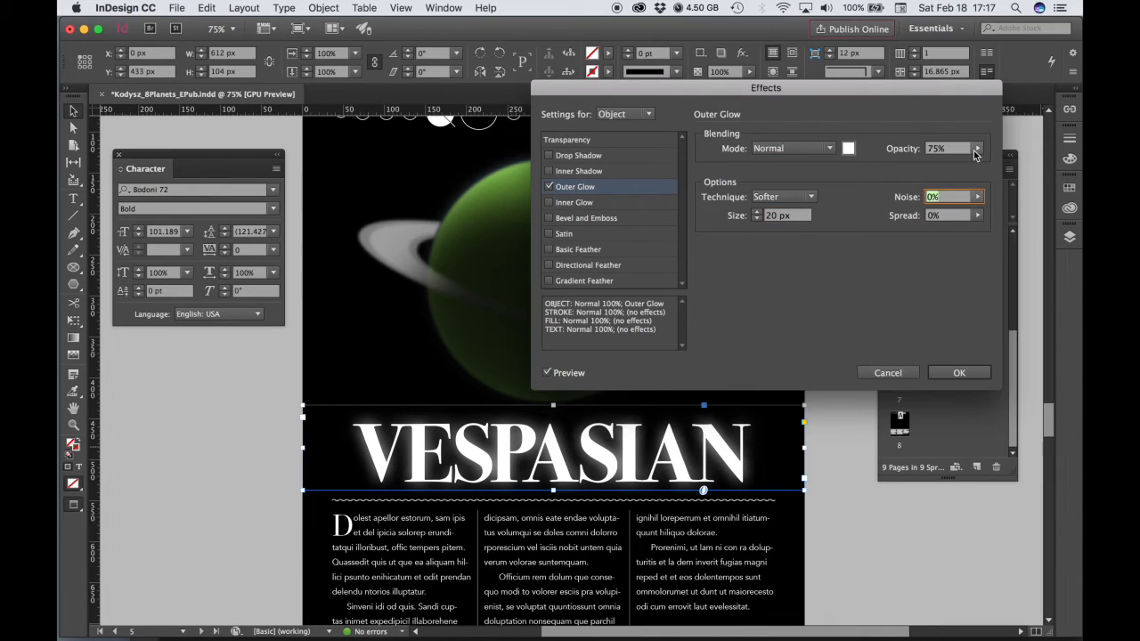
pyautogui.click(977, 149)
pyautogui.moveTo(962, 166)
pyautogui.mouseDown()
pyautogui.moveTo(947, 172)
pyautogui.moveTo(979, 170)
pyautogui.mouseUp()
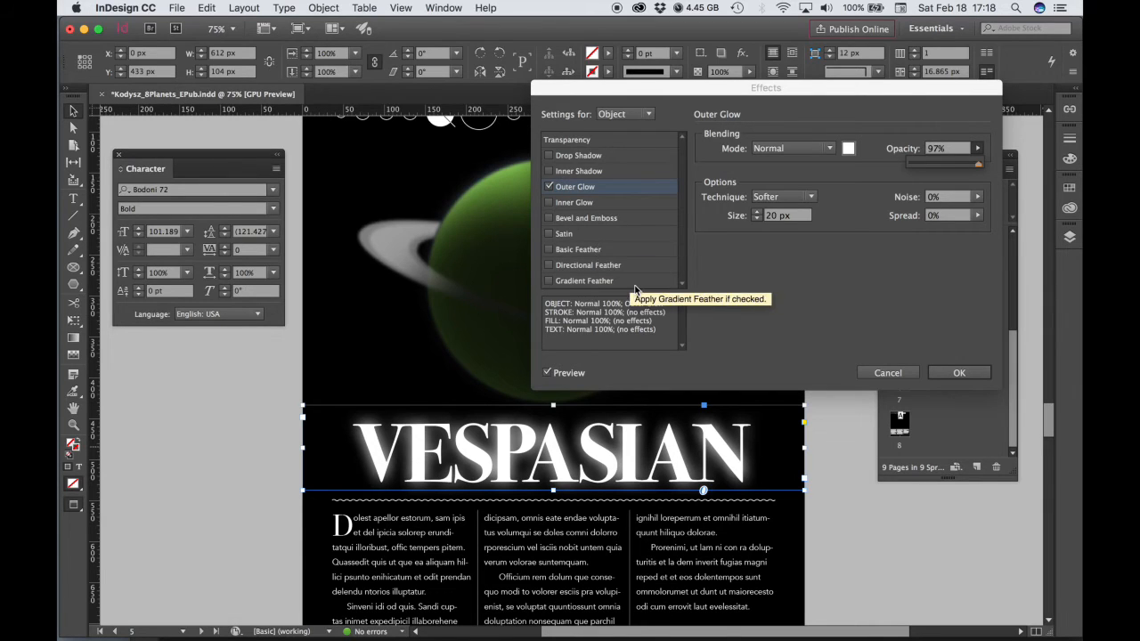
# Add a Basic Feather effect to the title and reduce its feather width to 0 px.
pyautogui.click(550, 250)
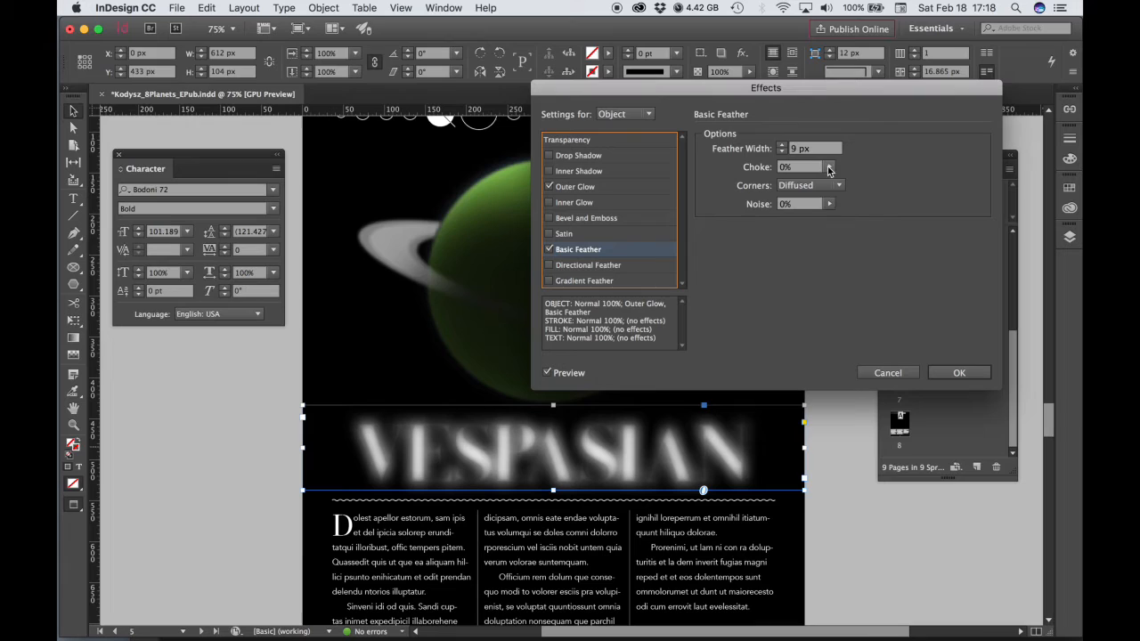
pyautogui.click(782, 146)
pyautogui.click(782, 153)
pyautogui.click(782, 155)
pyautogui.click(783, 153)
pyautogui.click(782, 153)
pyautogui.click(782, 153)
pyautogui.click(782, 154)
pyautogui.click(782, 153)
pyautogui.click(783, 152)
pyautogui.click(782, 152)
pyautogui.click(781, 146)
pyautogui.click(782, 153)
pyautogui.click(782, 154)
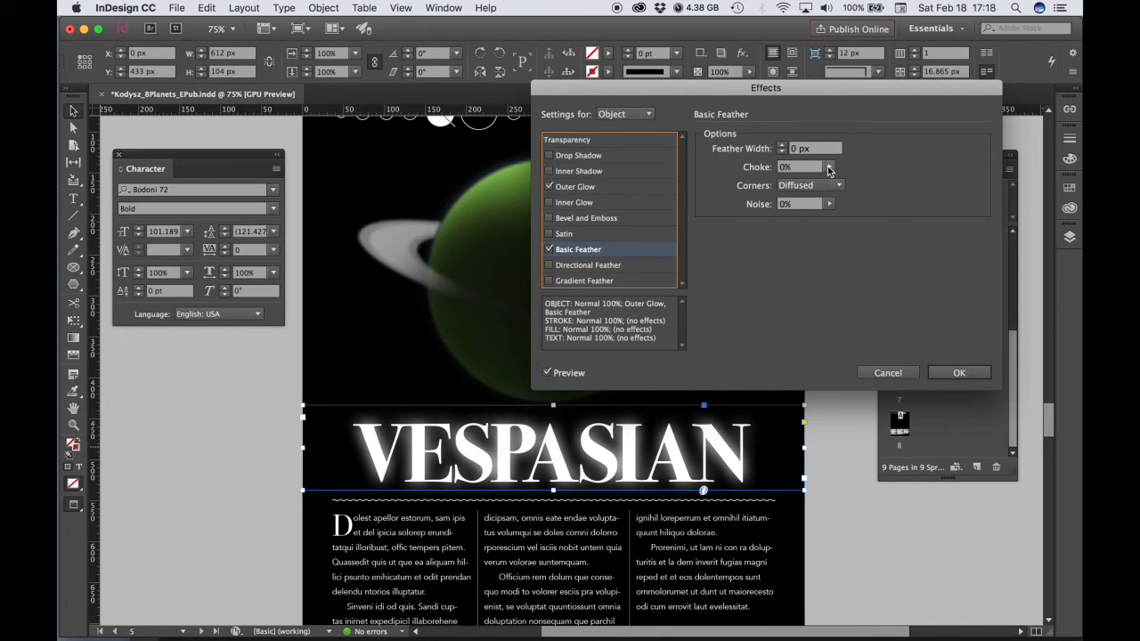
# Set the Basic Feather noise to 14% and, after trying 10, 2 and 3 px, its feather width to 1 px.
pyautogui.click(830, 204)
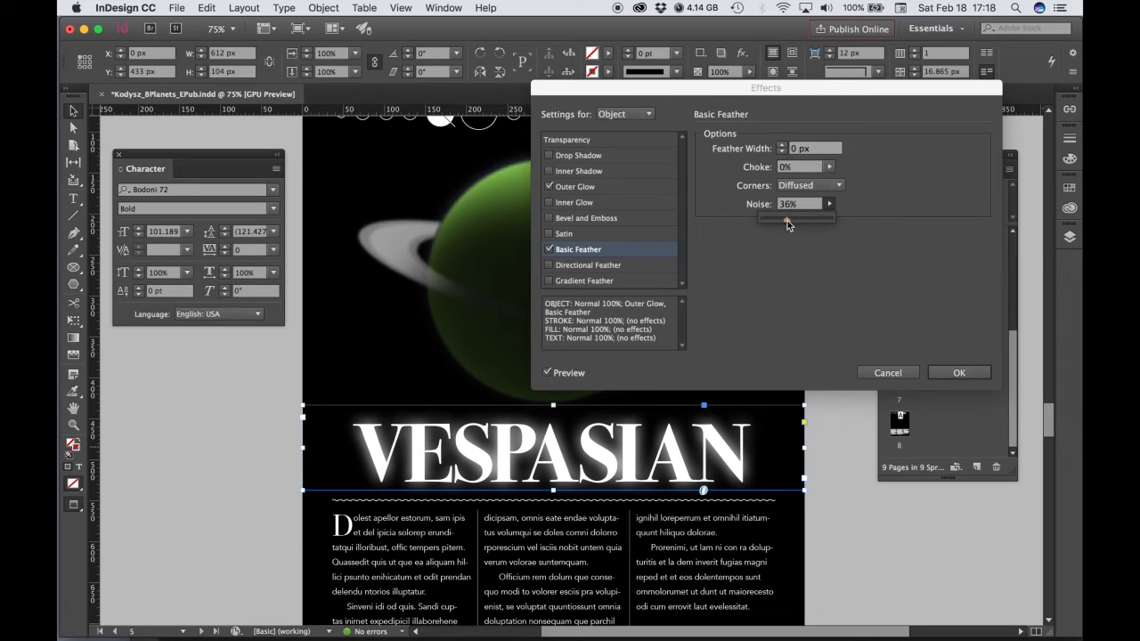
pyautogui.moveTo(768, 220); pyautogui.dragTo(771, 219)
pyautogui.moveTo(799, 151); pyautogui.dragTo(788, 151)
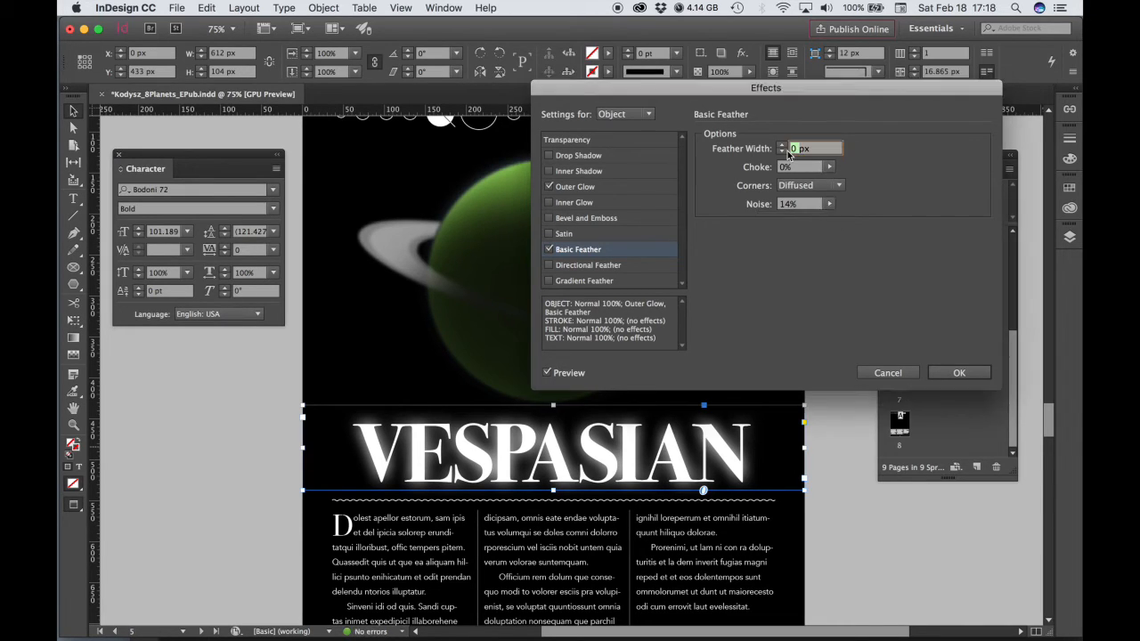
pyautogui.write('10')
pyautogui.doubleClick(799, 152)
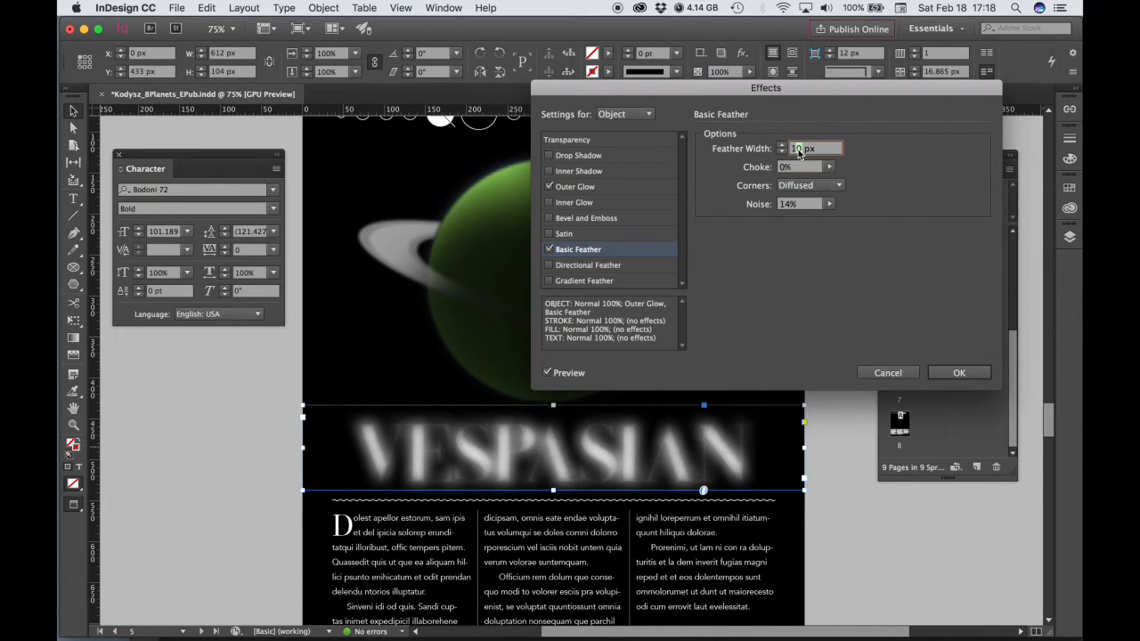
pyautogui.write('2')
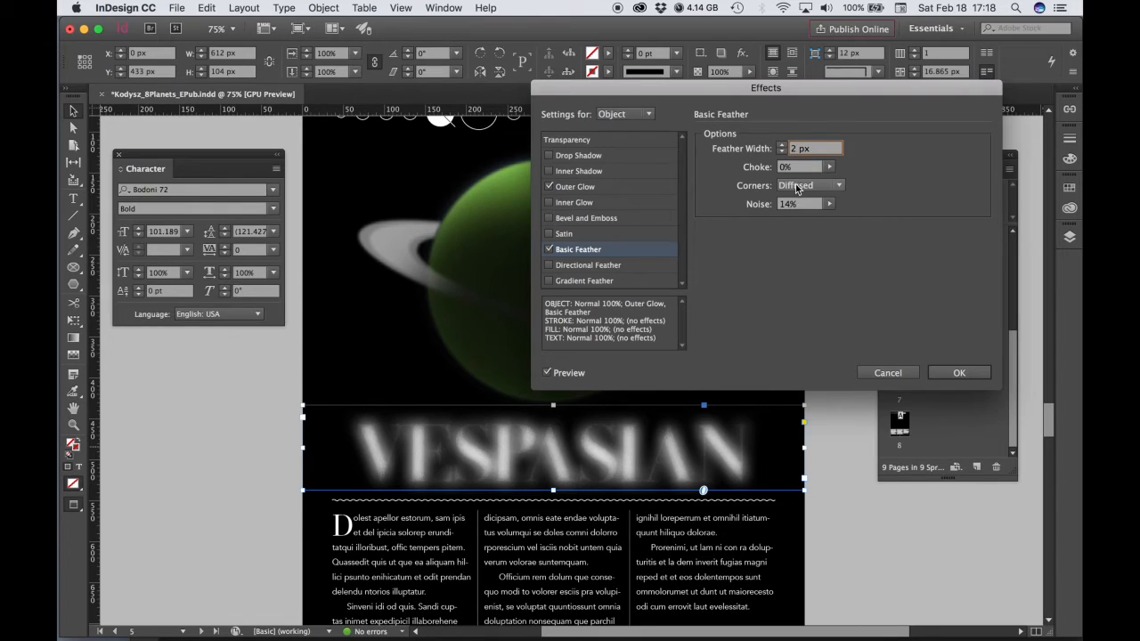
pyautogui.press('Tab')
pyautogui.doubleClick(795, 150)
pyautogui.press('Tab')
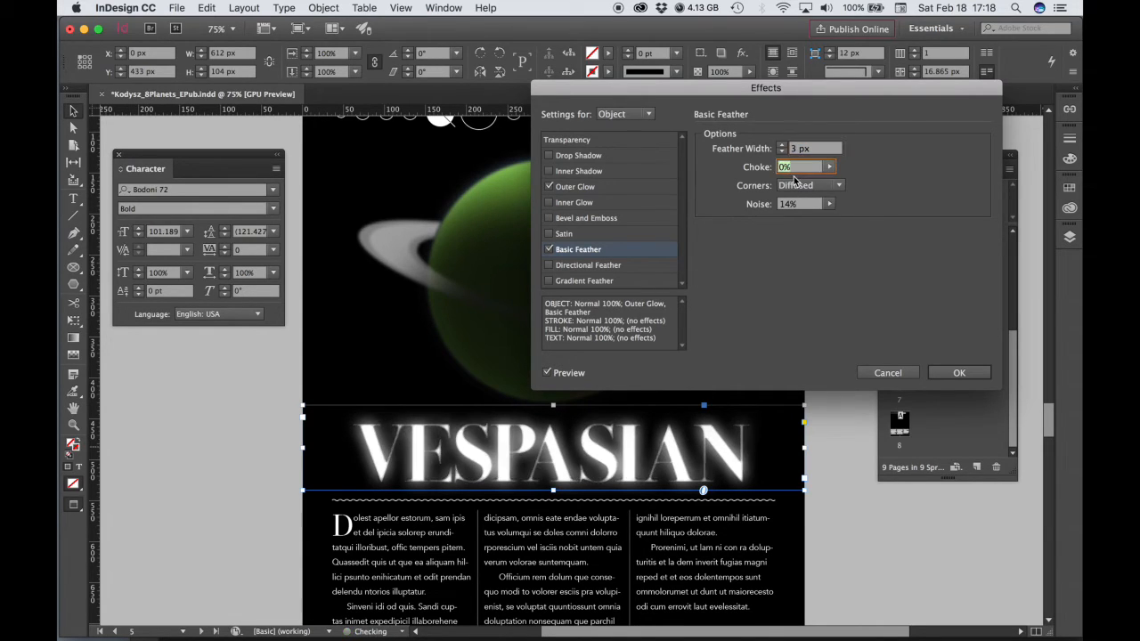
pyautogui.doubleClick(795, 149)
pyautogui.write('1')
pyautogui.press('Tab')
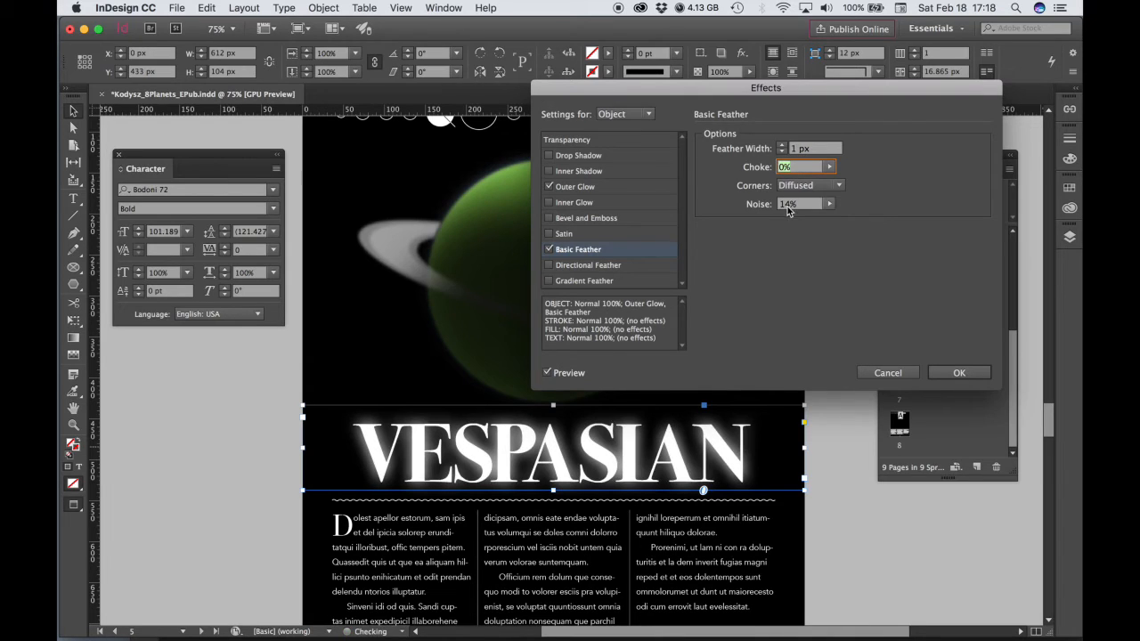
# Try Sharp and Rounded corners for the Basic Feather and return them to Diffused.
pyautogui.click(811, 188)
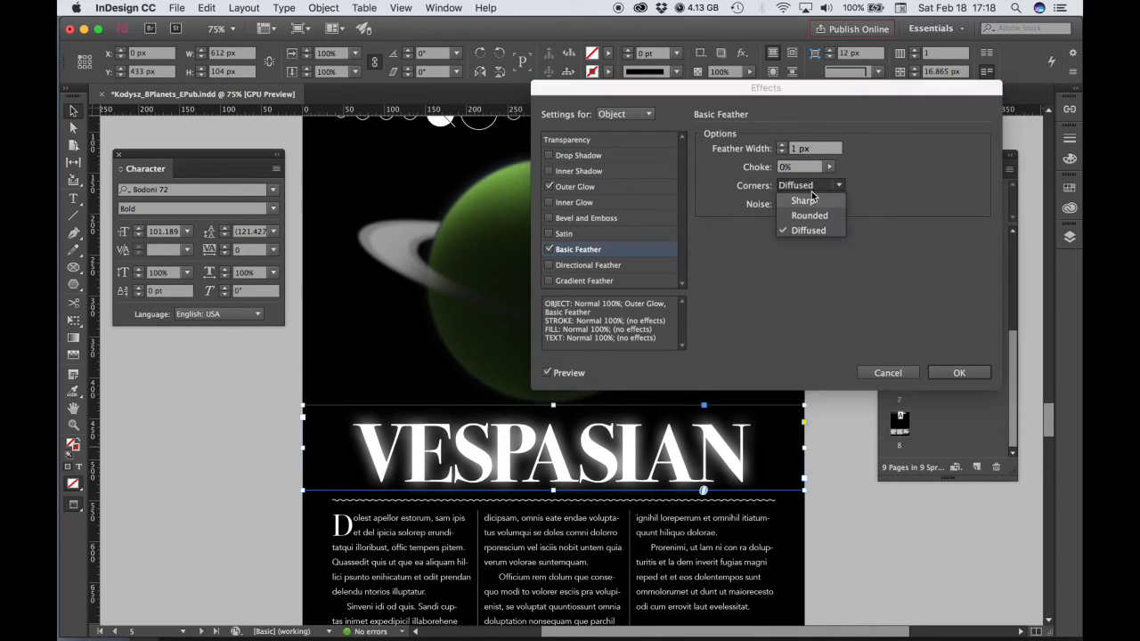
pyautogui.click(807, 195)
pyautogui.click(806, 189)
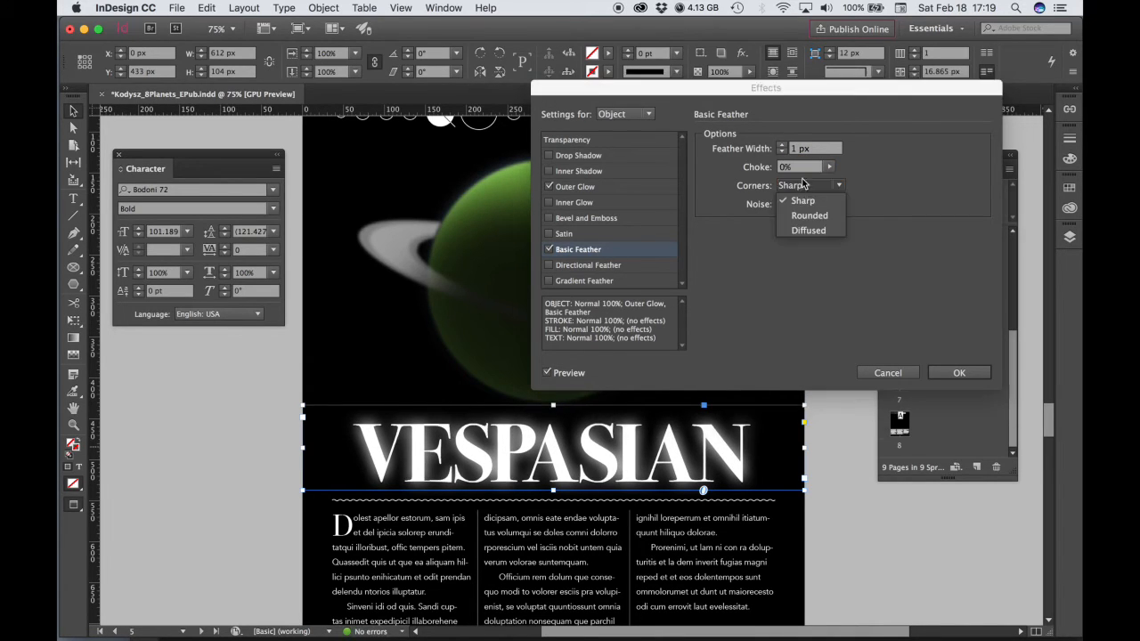
pyautogui.click(808, 214)
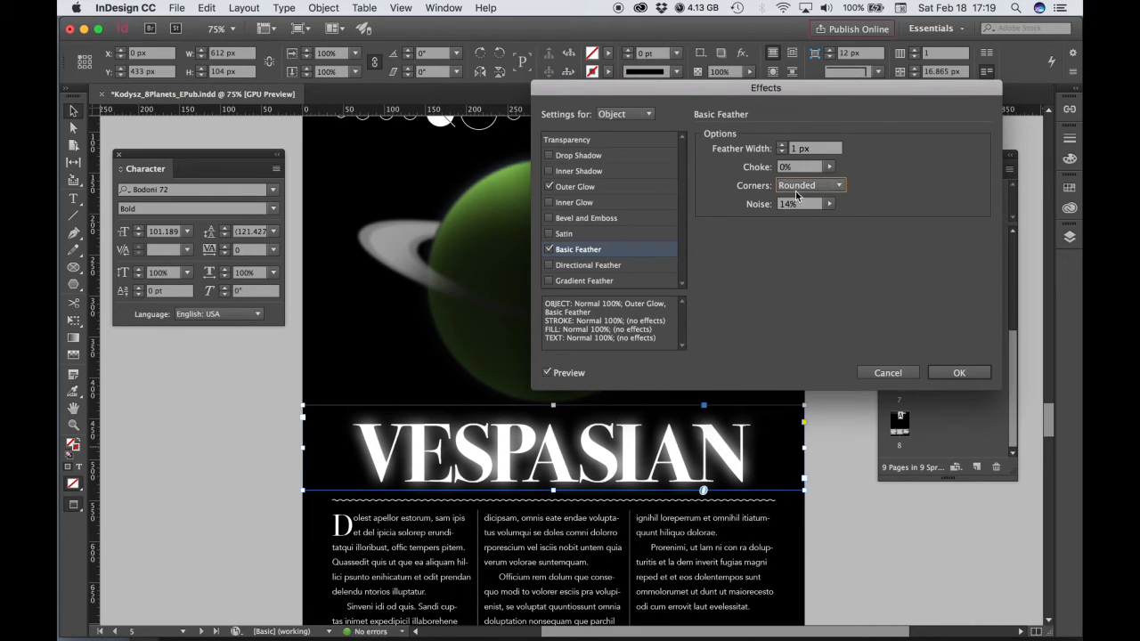
pyautogui.click(798, 187)
pyautogui.click(798, 237)
# Fine-tune the Basic Feather noise, trying 25% before lowering it, and apply the effects to the title.
pyautogui.click(829, 204)
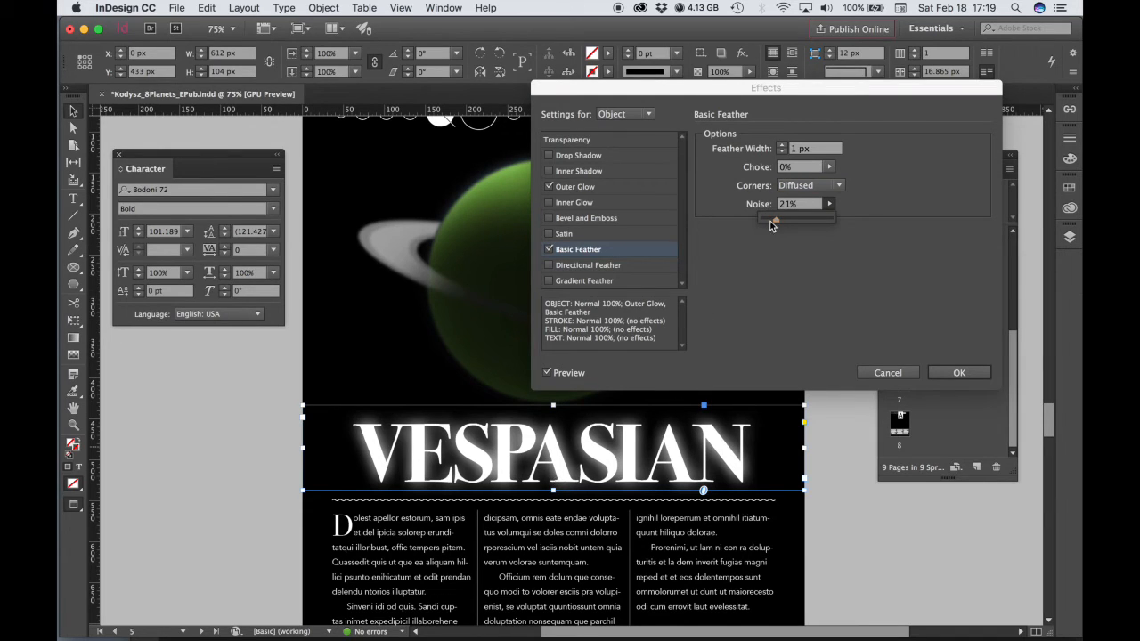
pyautogui.moveTo(776, 220); pyautogui.dragTo(782, 223)
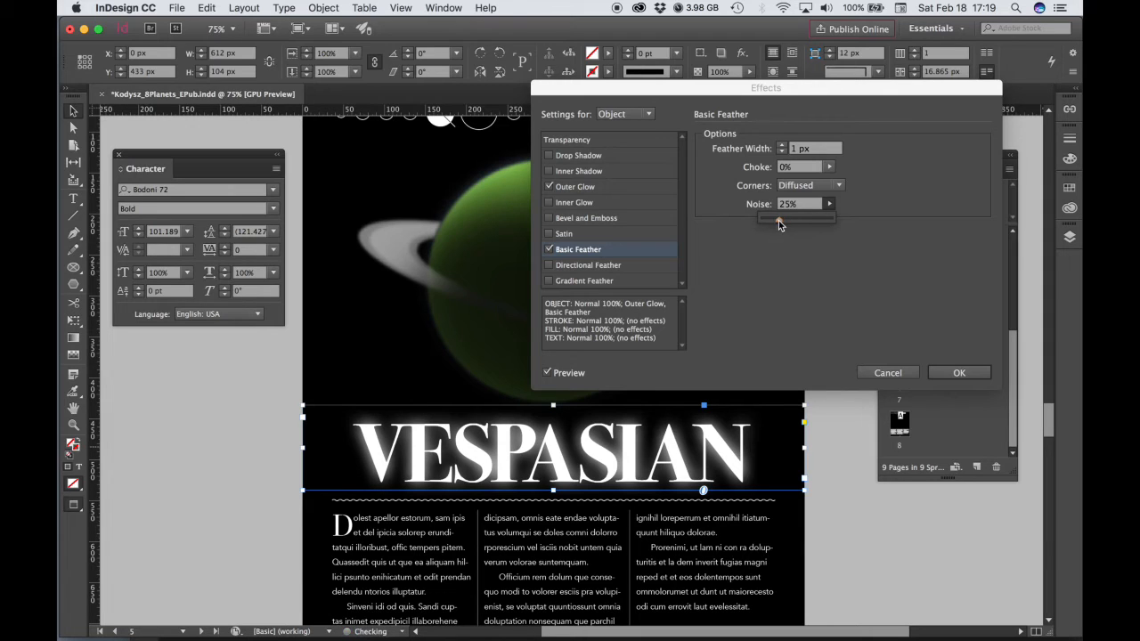
pyautogui.moveTo(781, 220); pyautogui.dragTo(778, 220)
pyautogui.moveTo(770, 222); pyautogui.dragTo(766, 224)
pyautogui.click(969, 373)
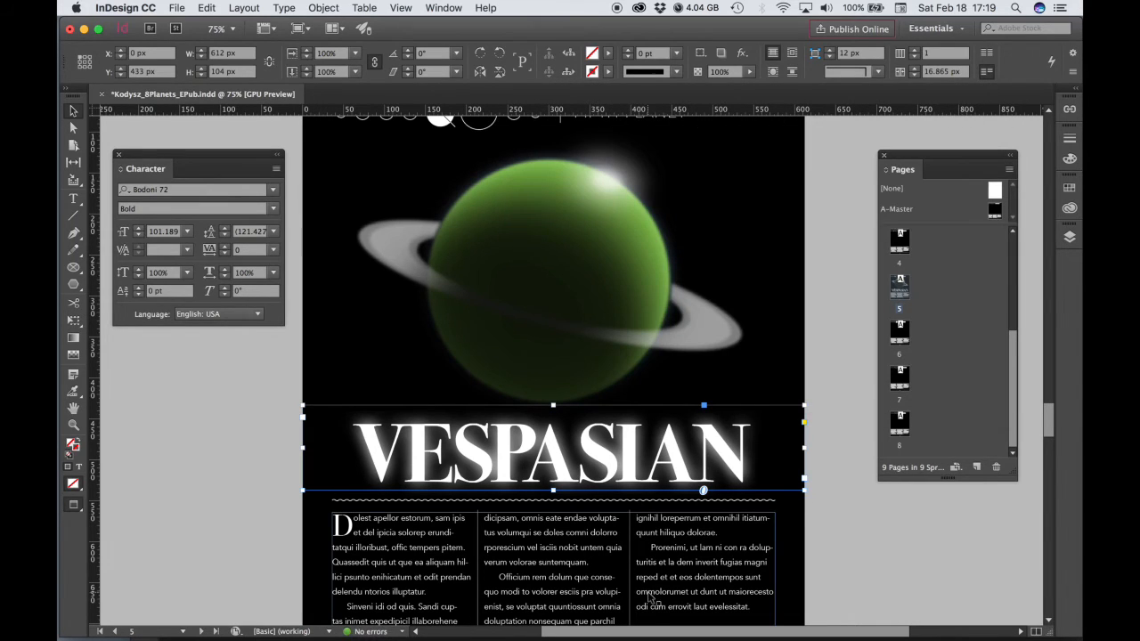
# Deselect the title frame and review the glowing VESPASIAN title against the planet and body text on page 5.
pyautogui.scroll(-3, 624, 503)
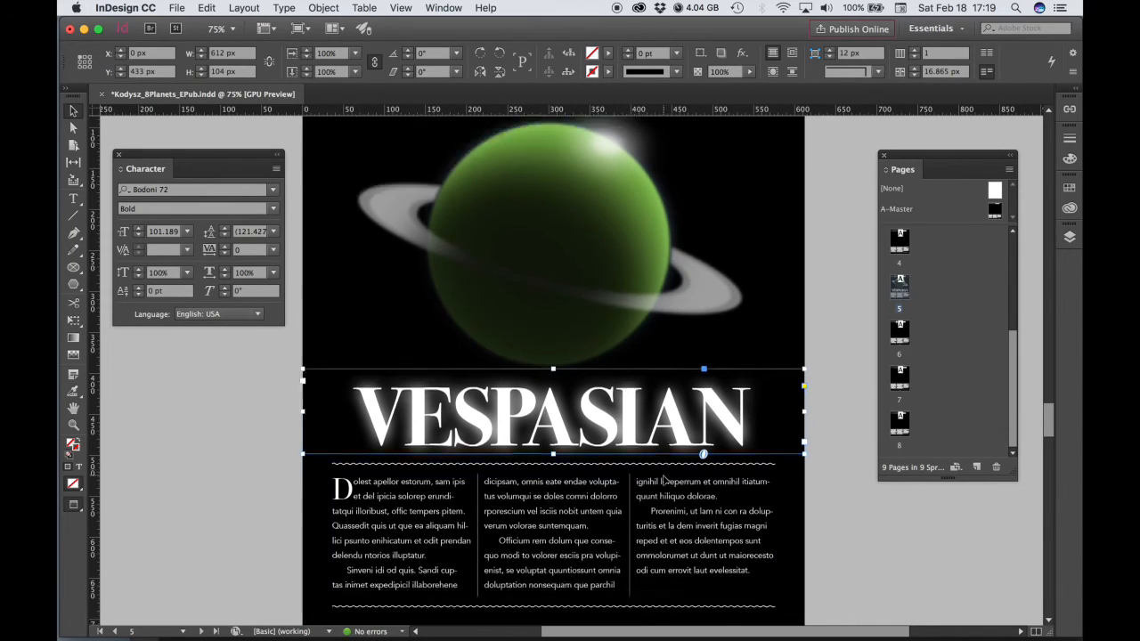
pyautogui.scroll(2, 659, 486)
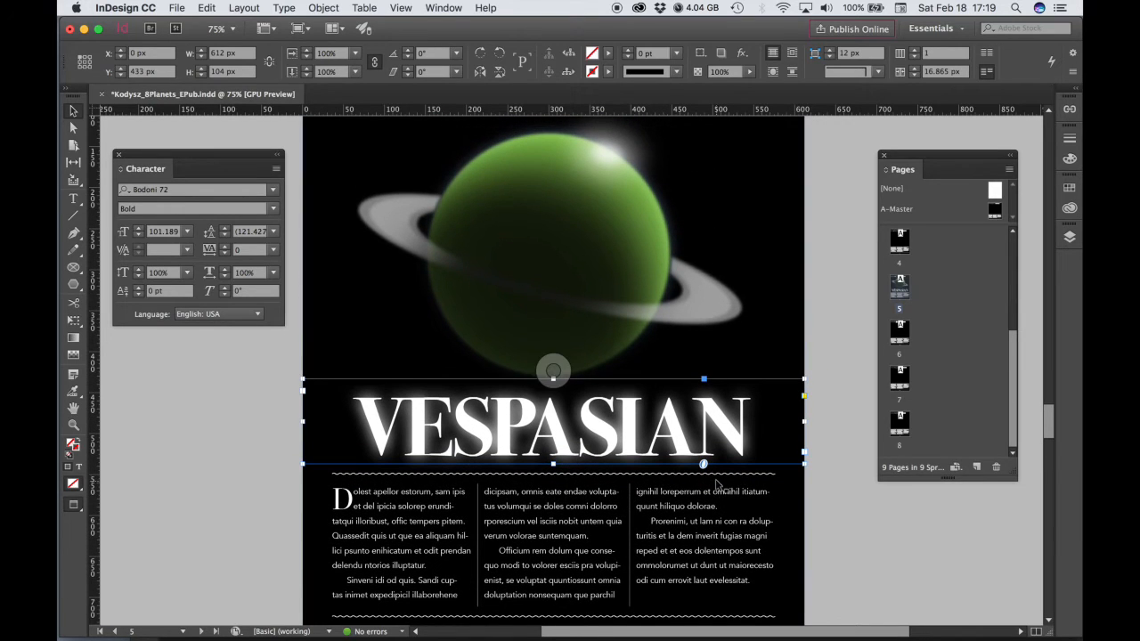
pyautogui.click(215, 450)
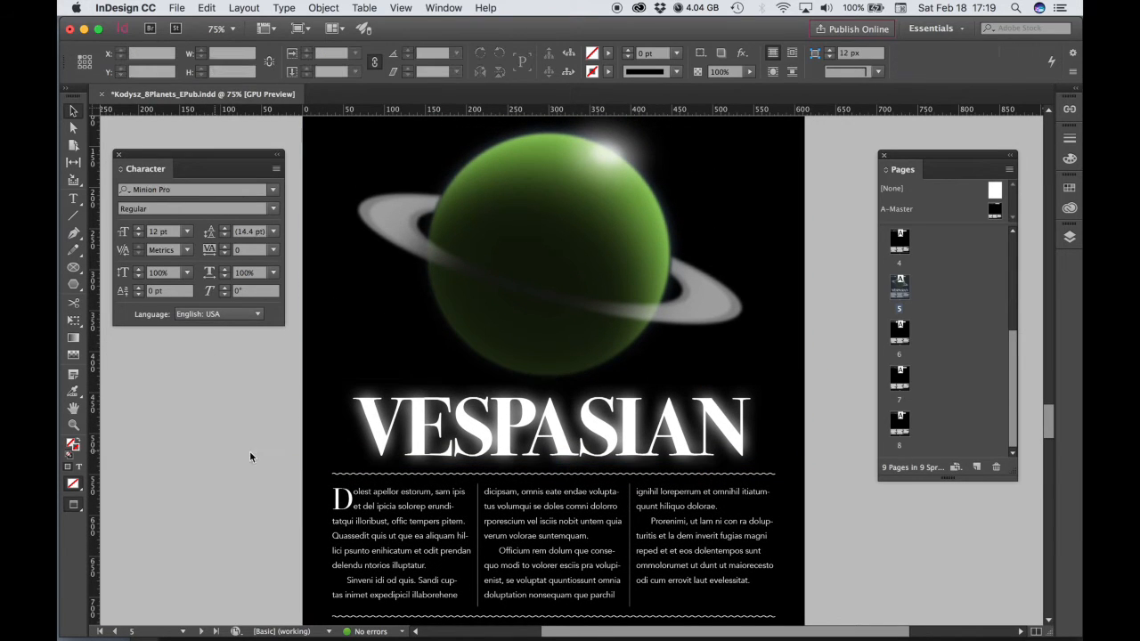
pyautogui.scroll(5, 647, 396)
pyautogui.scroll(-15, 644, 388)
pyautogui.scroll(10, 643, 392)
pyautogui.scroll(-2, 643, 392)
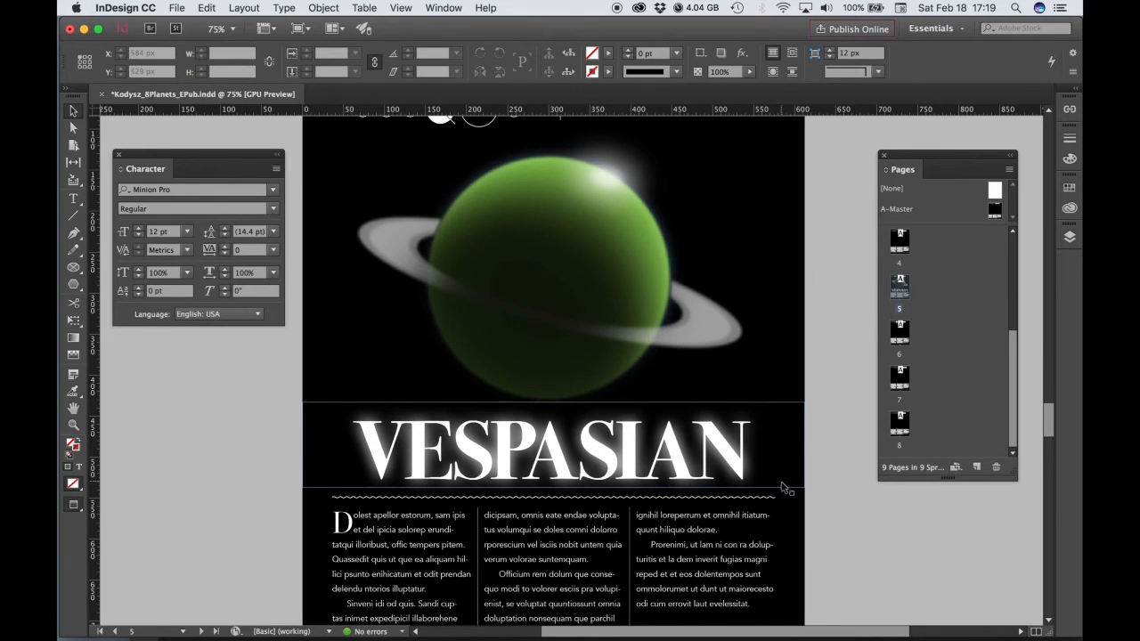
# Go to page 1, draw a text frame about 599 by 170 px above the body text's upper rule, and enter ELAGABALUS in it.
pyautogui.moveTo(1011, 387); pyautogui.dragTo(1016, 278)
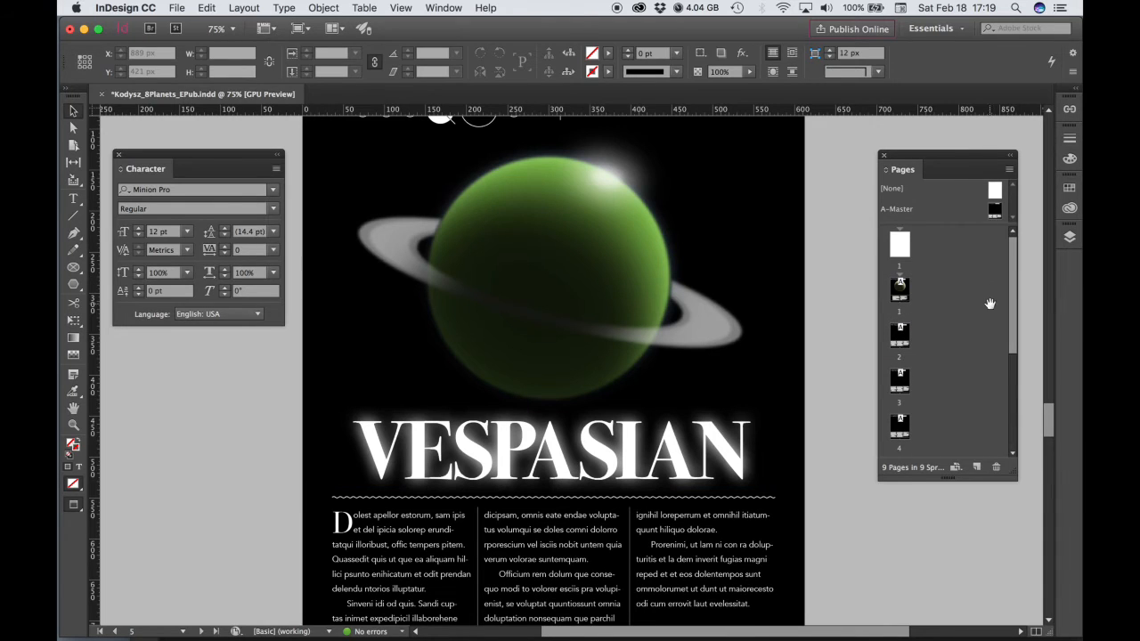
pyautogui.doubleClick(900, 294)
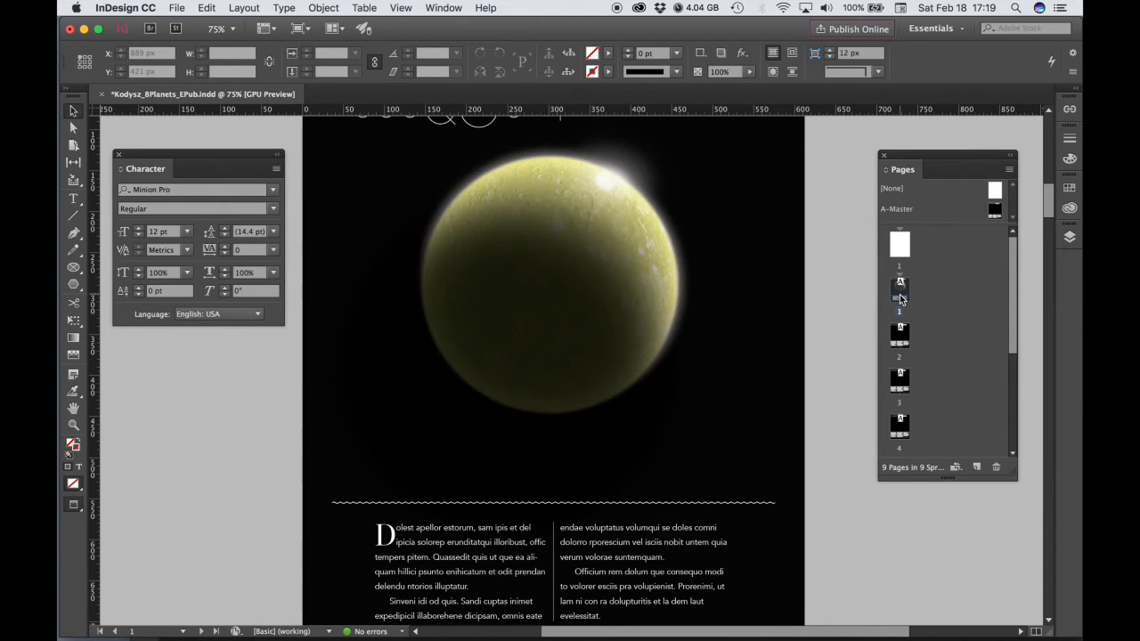
pyautogui.scroll(-1, 726, 379)
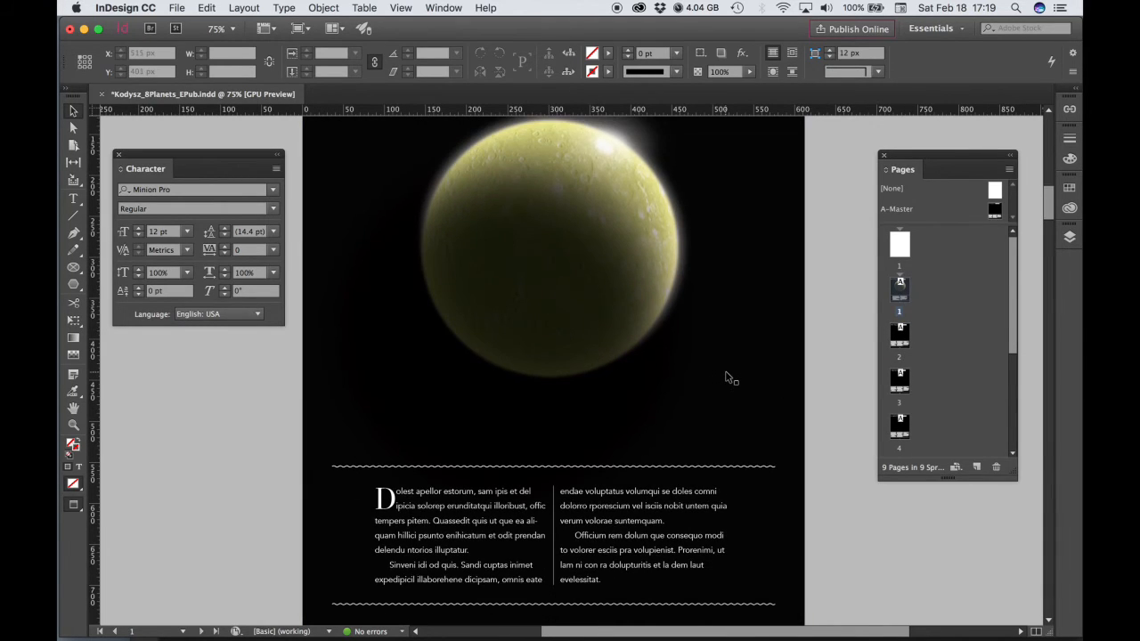
pyautogui.click(73, 201)
pyautogui.moveTo(313, 327); pyautogui.dragTo(804, 465)
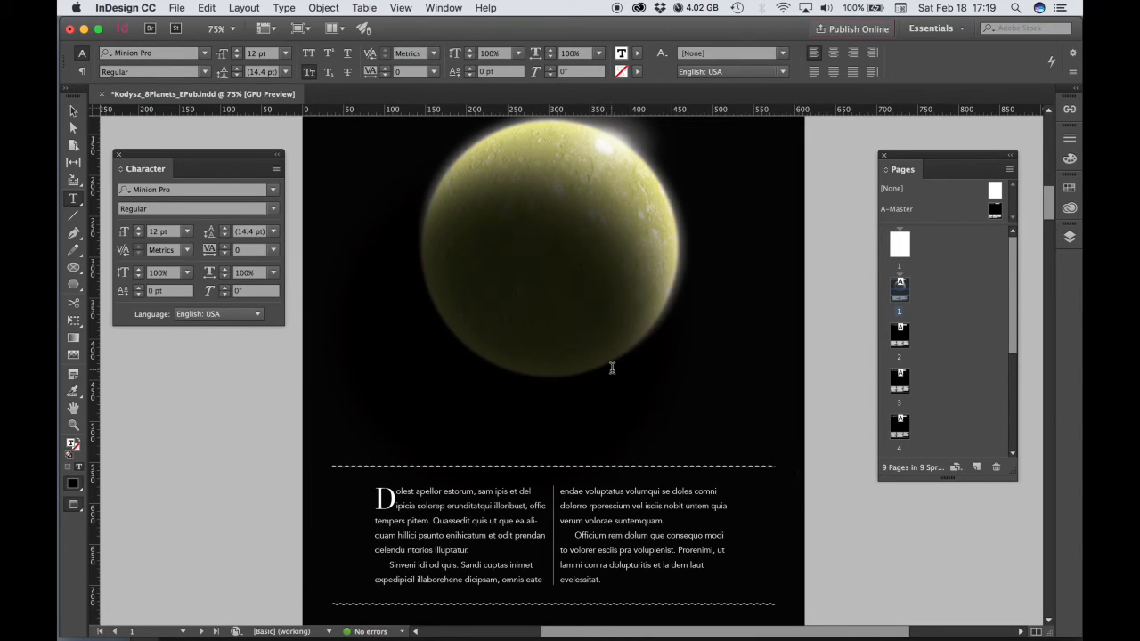
pyautogui.write('nu')
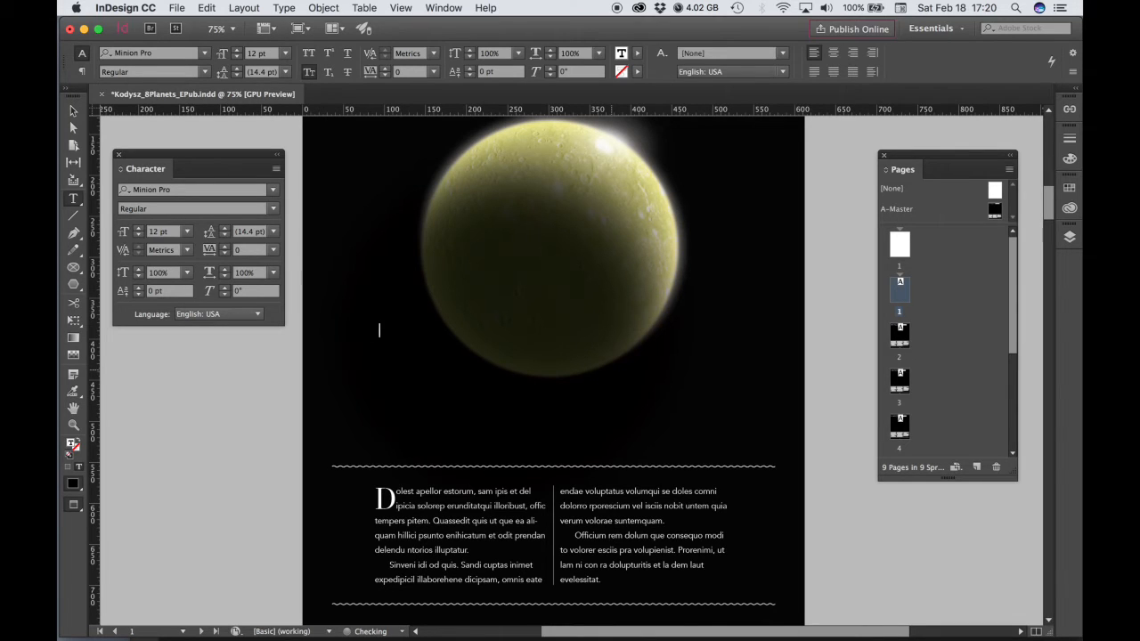
# Colour all of the new title text on page 1 with the [Paper] swatch.
pyautogui.press('super+a')
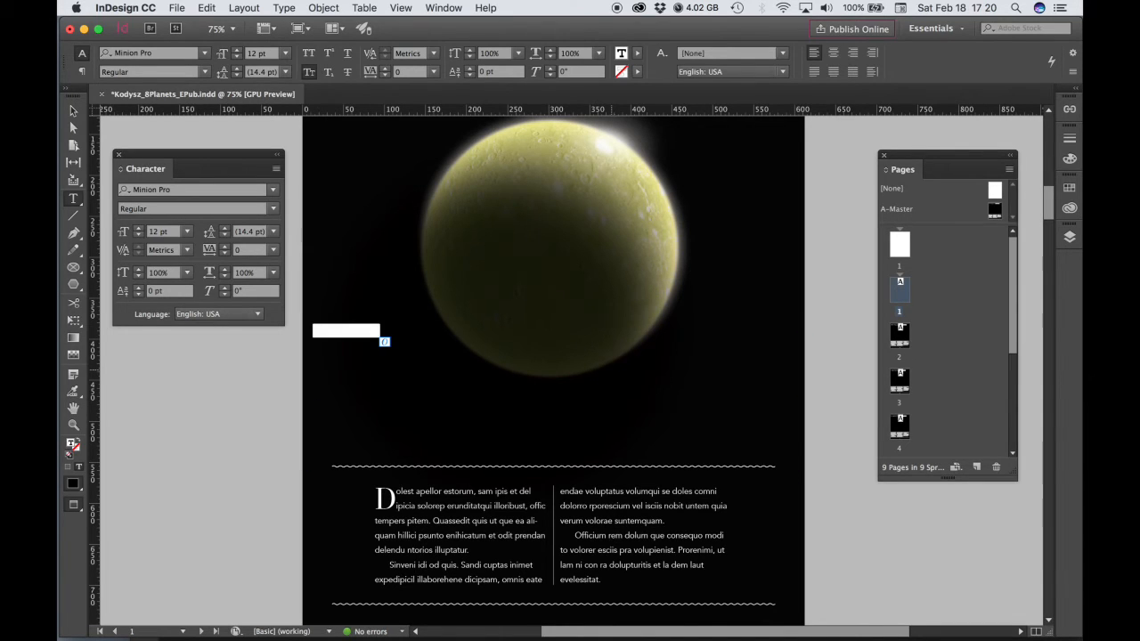
pyautogui.click(638, 54)
pyautogui.click(521, 122)
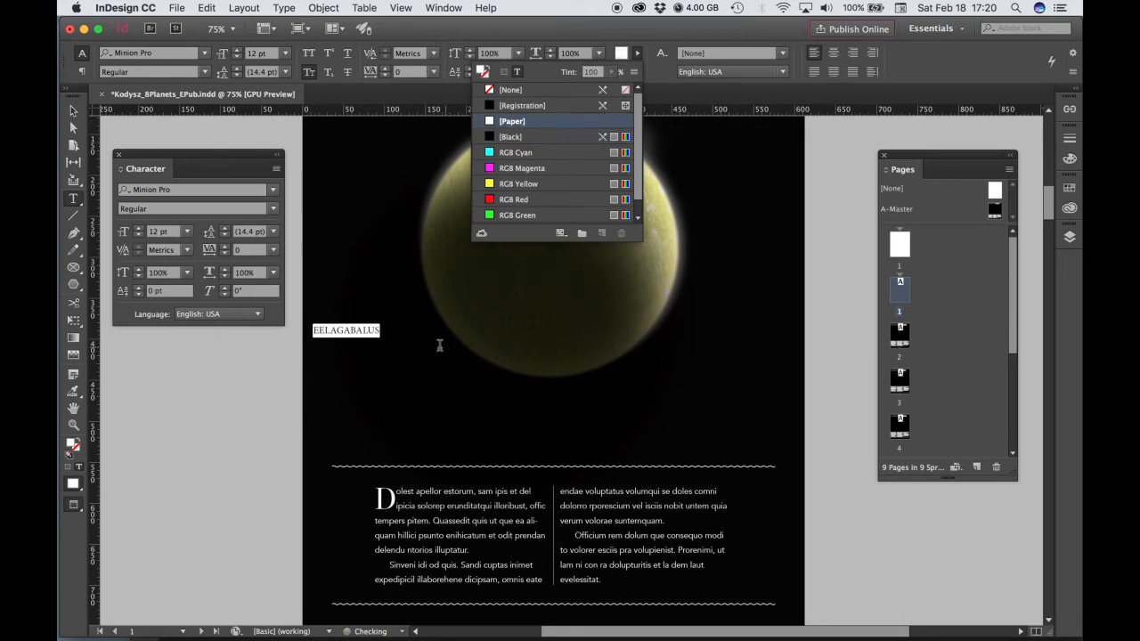
# Set the title text to 72 pt and remove the extra E at its start so it reads ELAGABALUS.
pyautogui.click(285, 56)
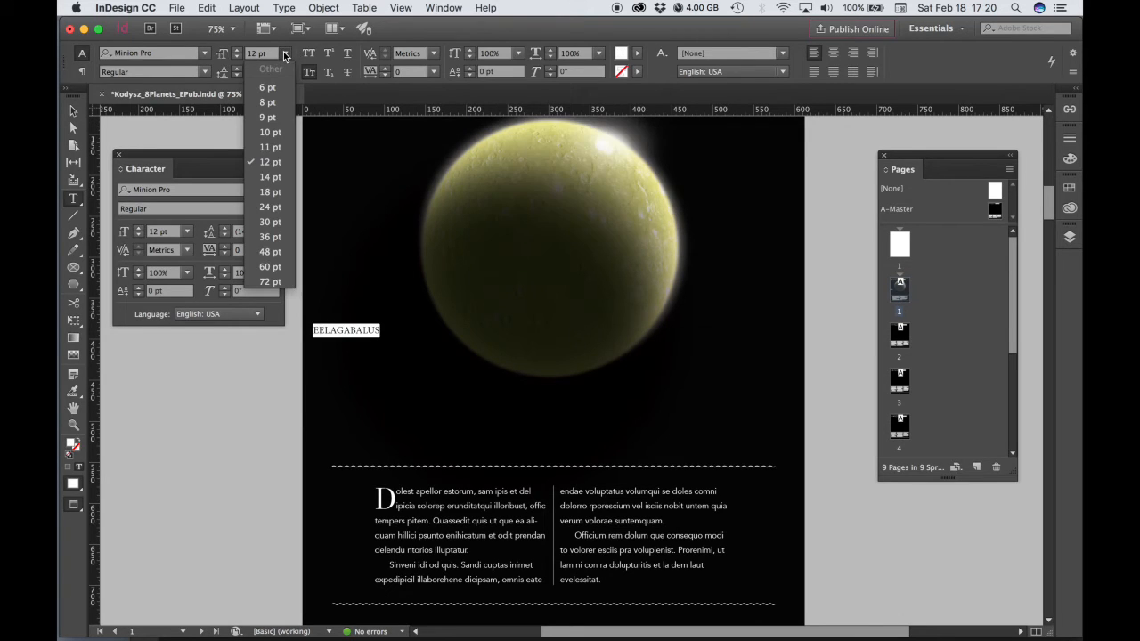
pyautogui.click(271, 282)
pyautogui.click(362, 352)
pyautogui.press('BackSpace')
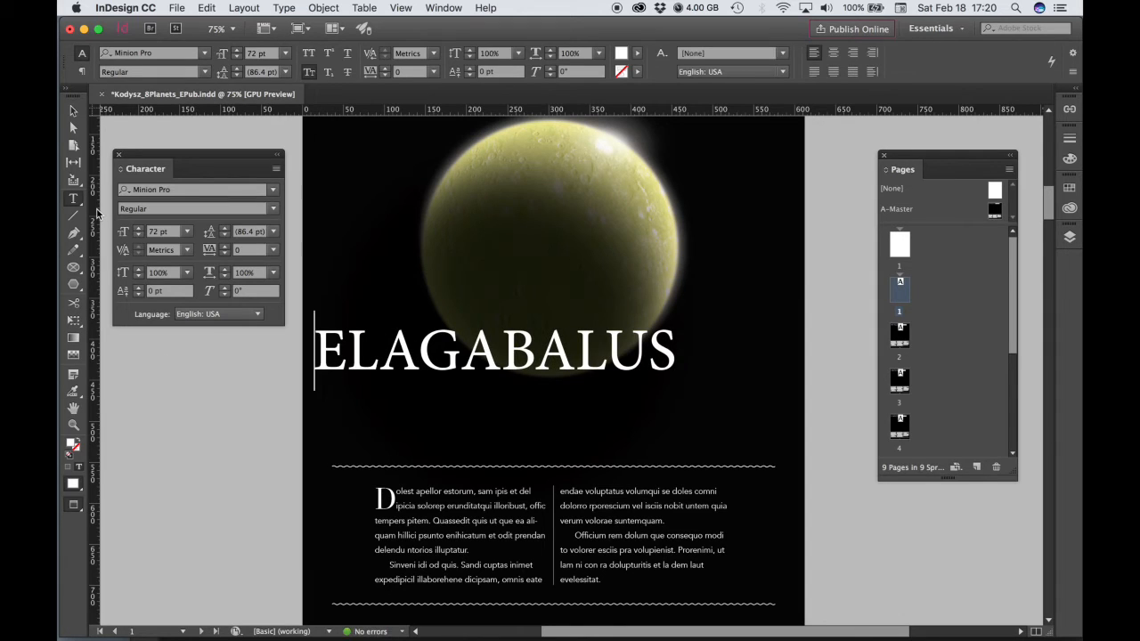
# Centre the ELAGABALUS title in its frame and lower the frame's upper edge to make it 90 px high.
pyautogui.click(74, 108)
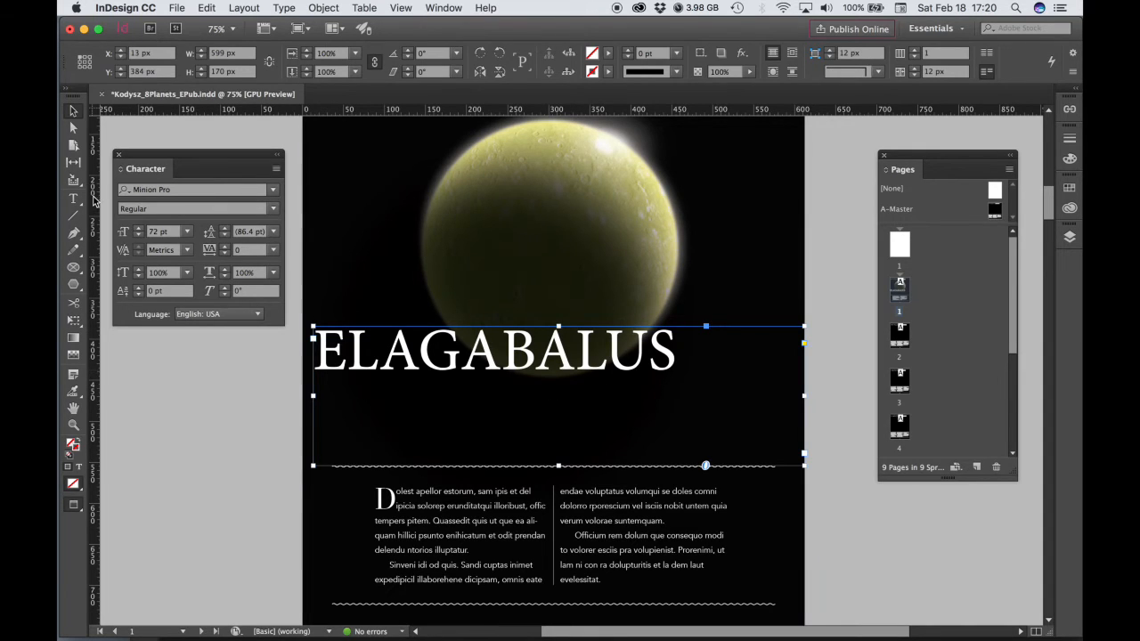
pyautogui.press('t')
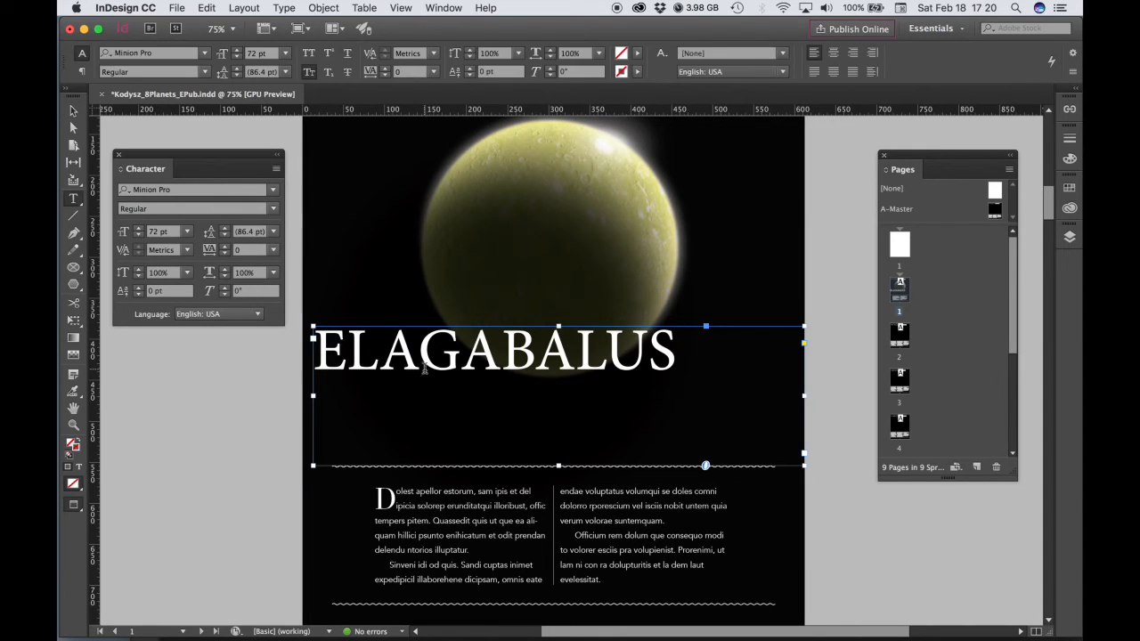
pyautogui.click(82, 72)
pyautogui.click(126, 54)
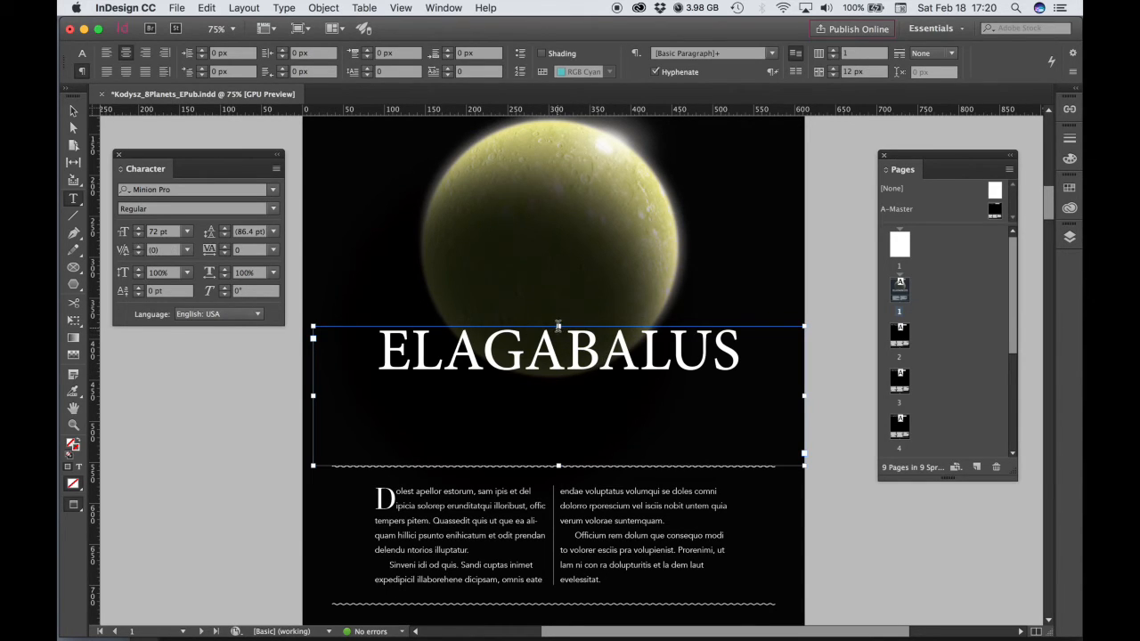
pyautogui.click(565, 351)
pyautogui.click(71, 112)
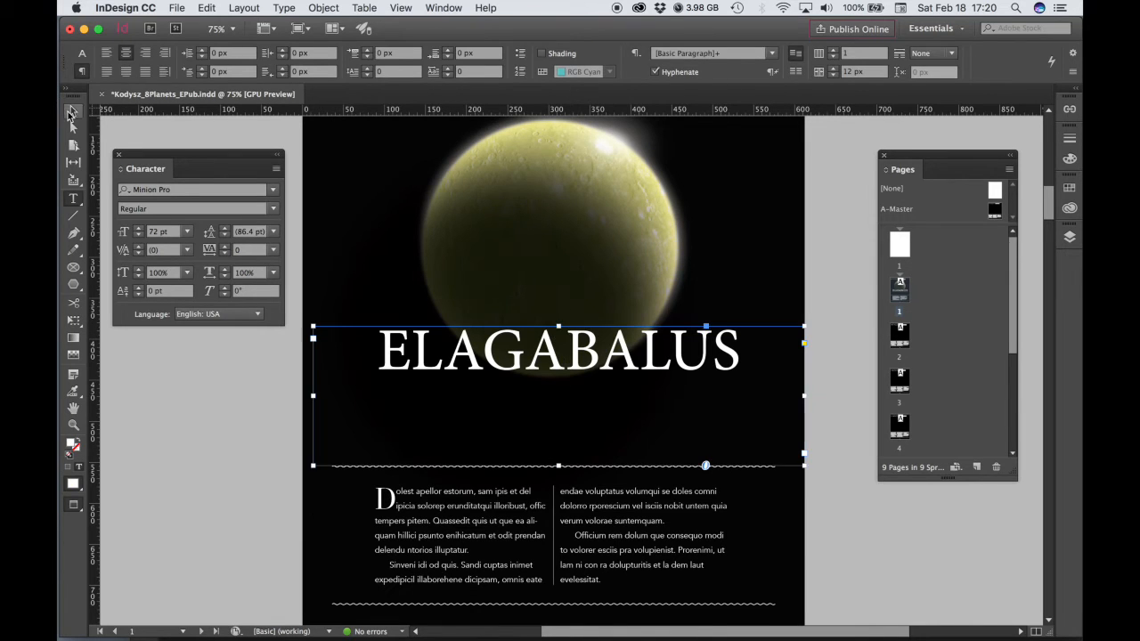
pyautogui.moveTo(561, 326); pyautogui.dragTo(559, 393)
# Examine page 1 from the FIRST PLANET header down to the page number, checking how the ELAGABALUS title sits under the planet.
pyautogui.scroll(6, 613, 364)
pyautogui.scroll(-2, 614, 363)
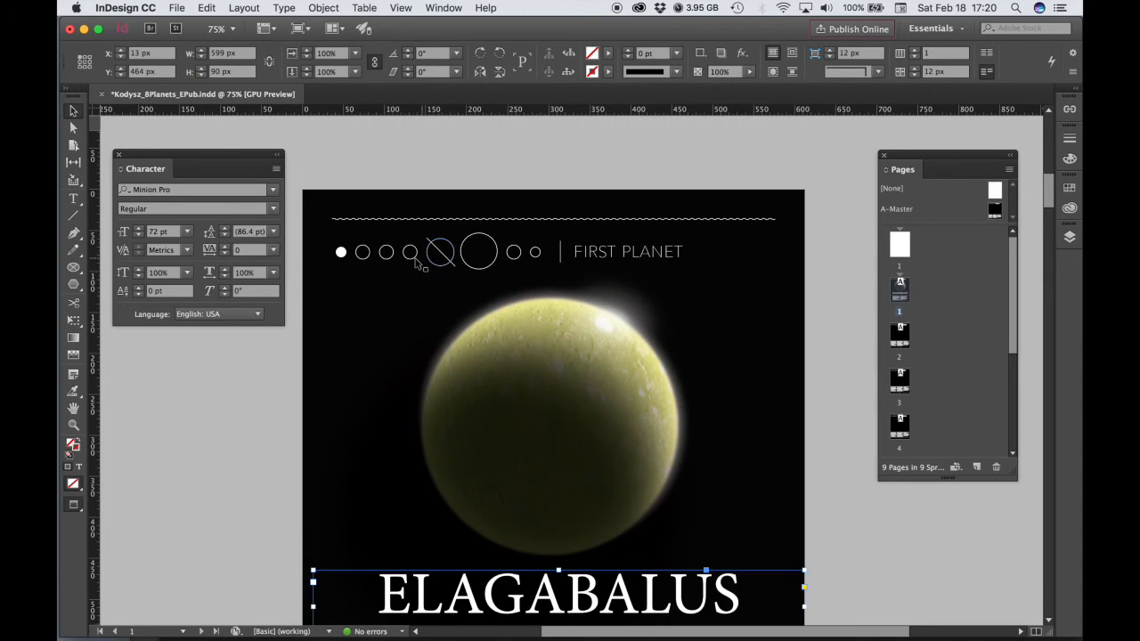
pyautogui.scroll(-1, 499, 341)
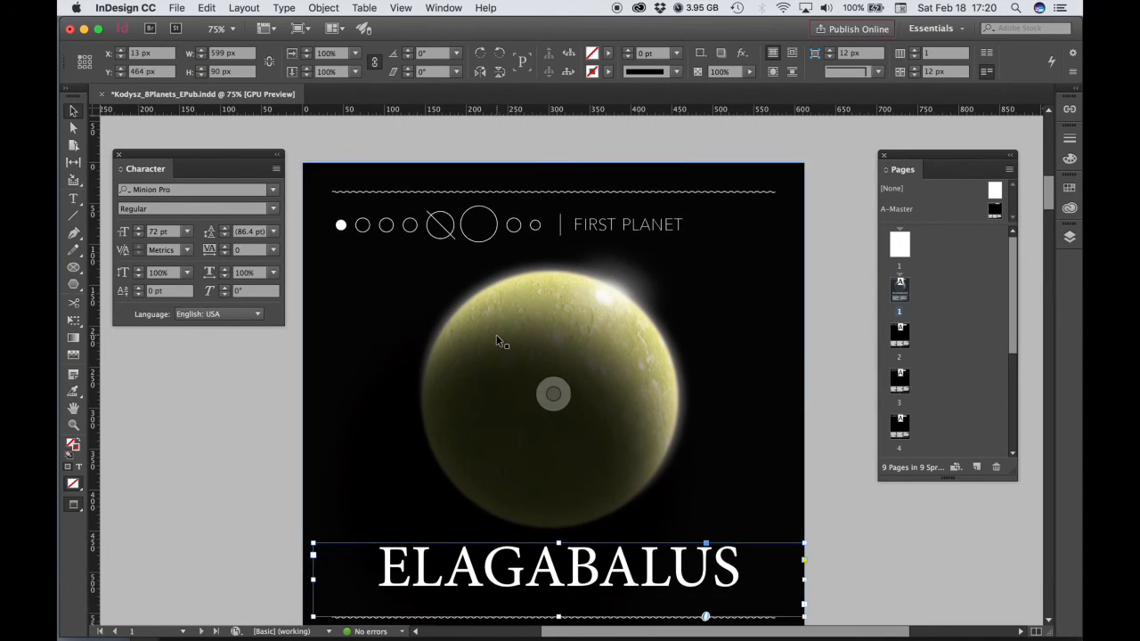
pyautogui.scroll(-5, 499, 341)
pyautogui.scroll(-1, 433, 402)
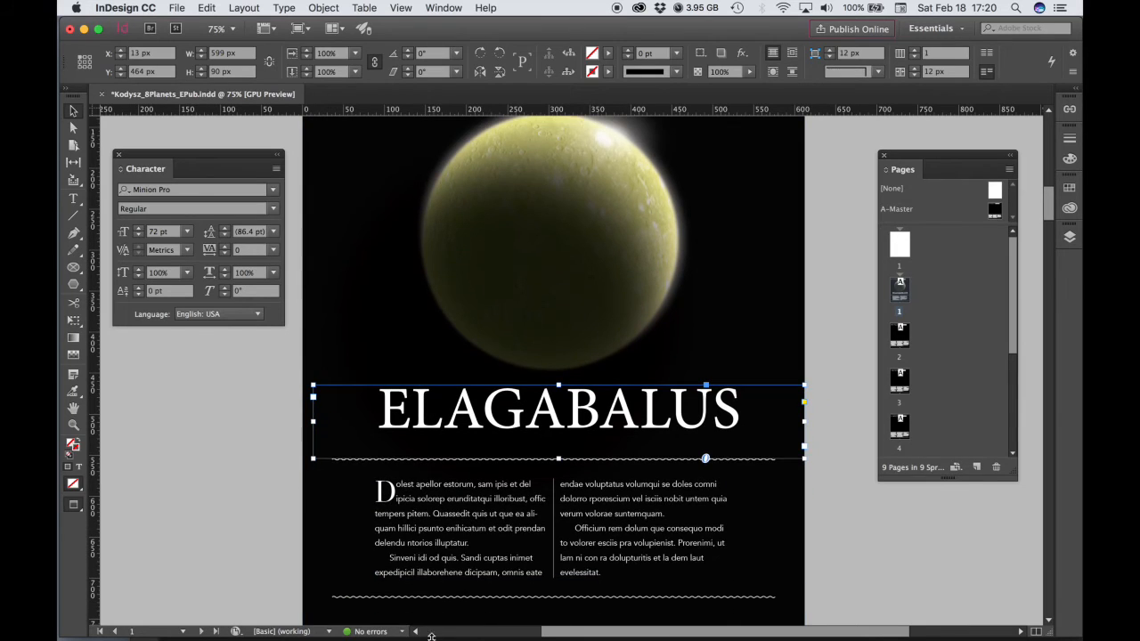
pyautogui.scroll(-1, 484, 573)
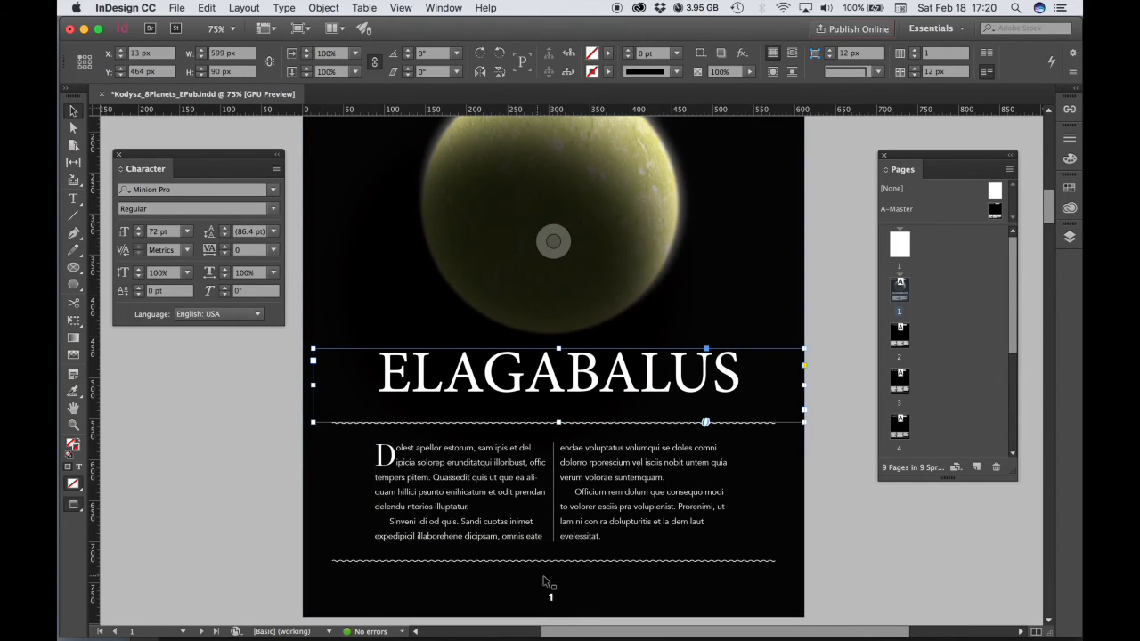
pyautogui.scroll(2, 748, 502)
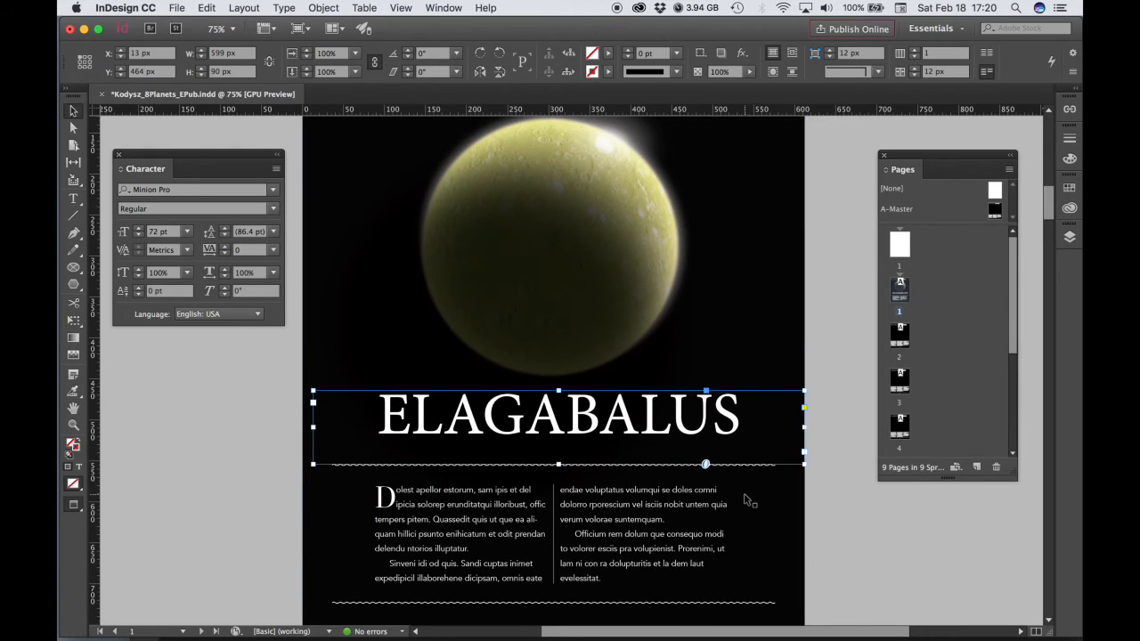
pyautogui.scroll(1, 748, 503)
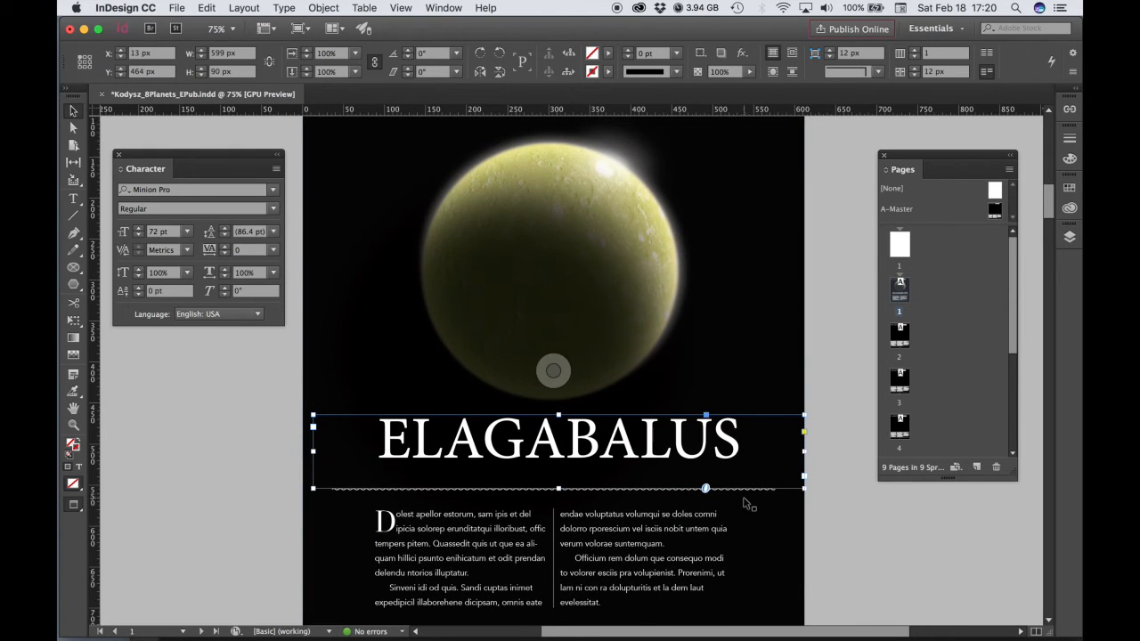
pyautogui.scroll(1, 748, 499)
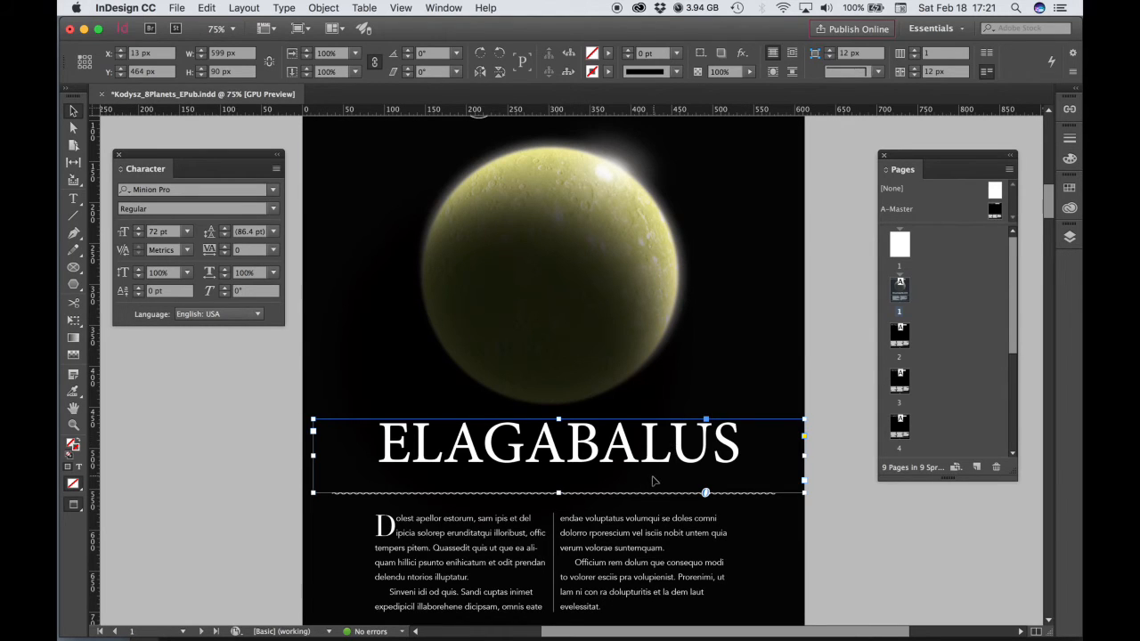
pyautogui.scroll(3, 653, 481)
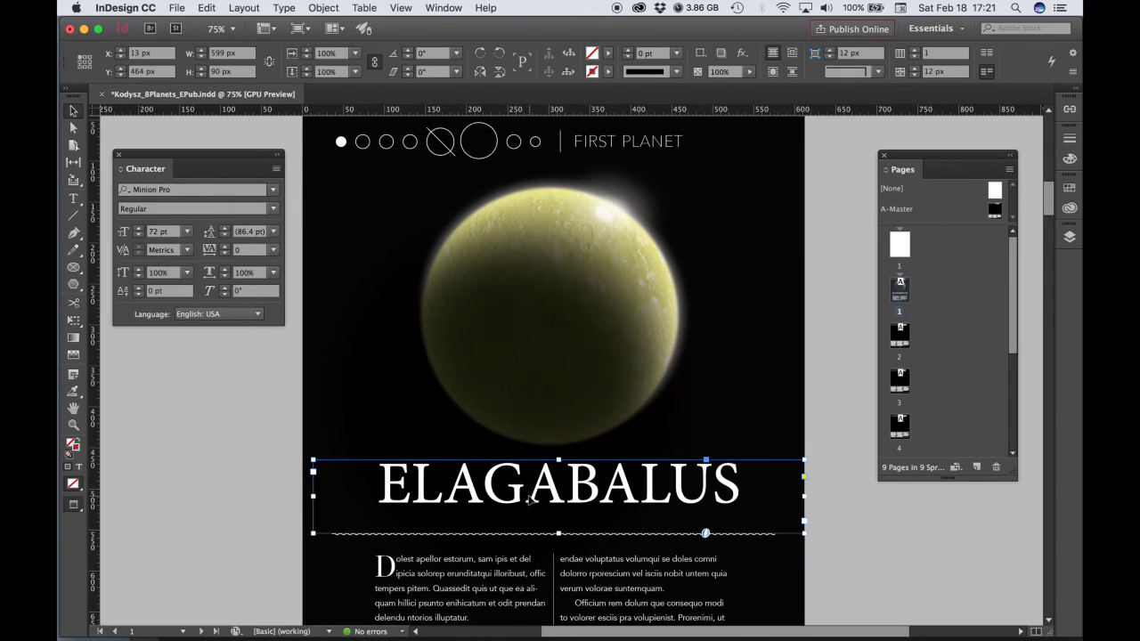
# Set the whole ELAGABALUS title in the Avenir Heavy font.
pyautogui.press('t')
pyautogui.click(712, 499)
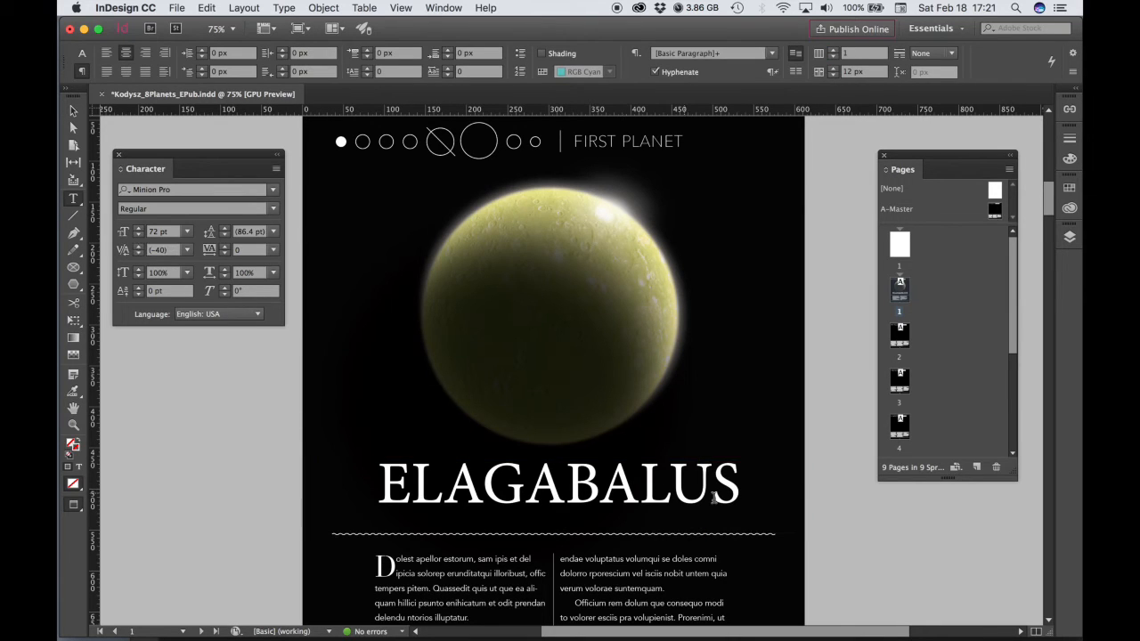
pyautogui.moveTo(740, 492); pyautogui.dragTo(374, 490)
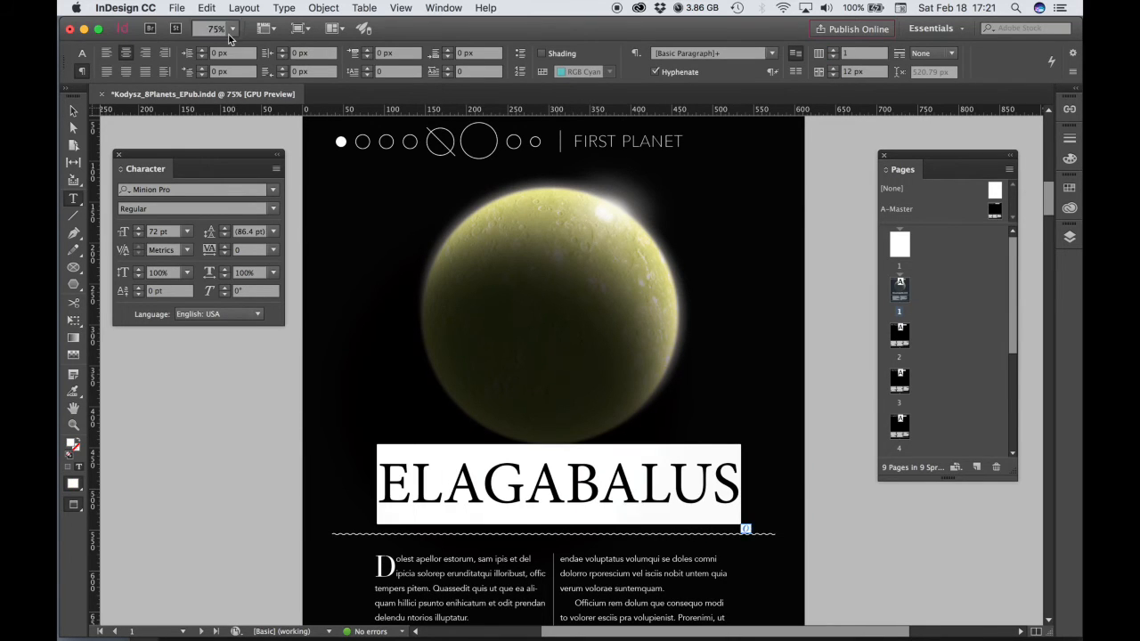
pyautogui.click(82, 54)
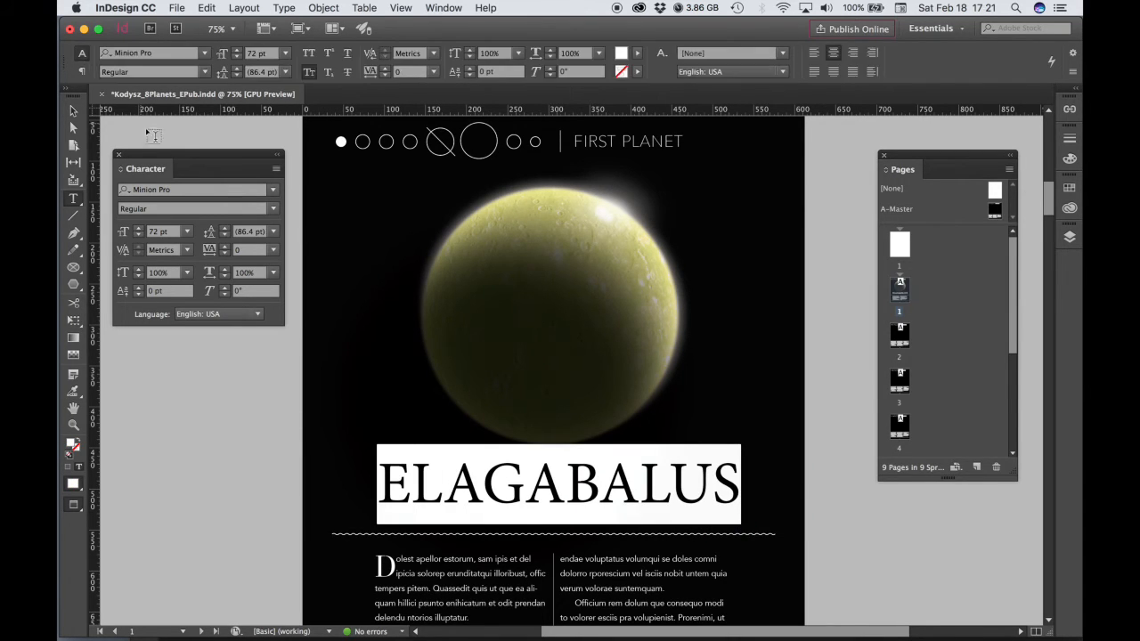
pyautogui.click(204, 53)
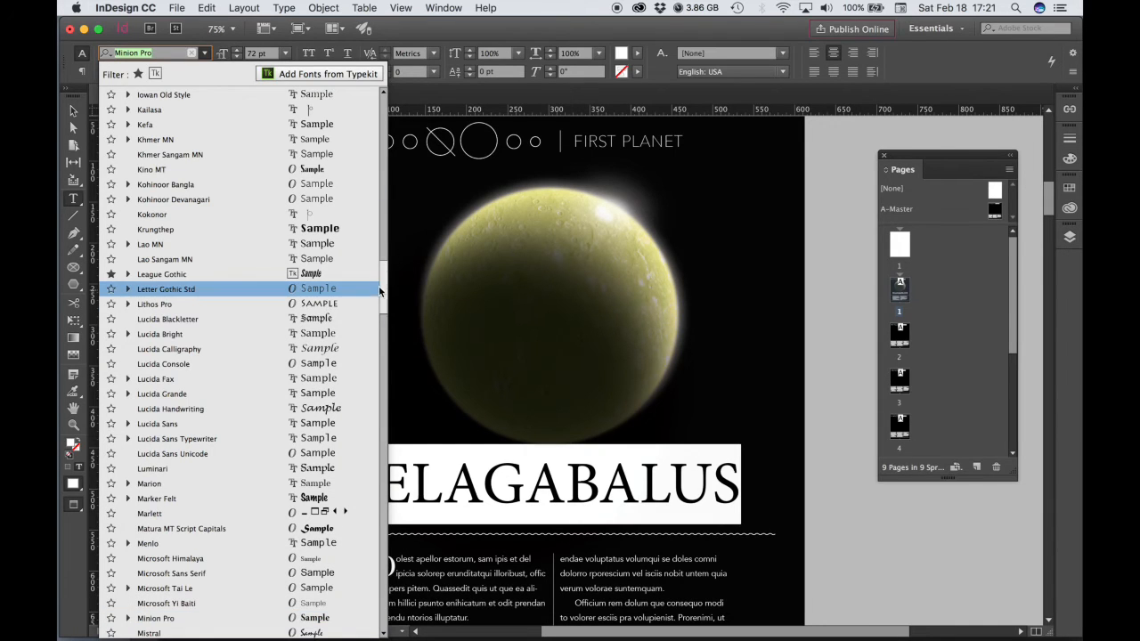
pyautogui.scroll(-1, 383, 290)
pyautogui.scroll(-3, 383, 290)
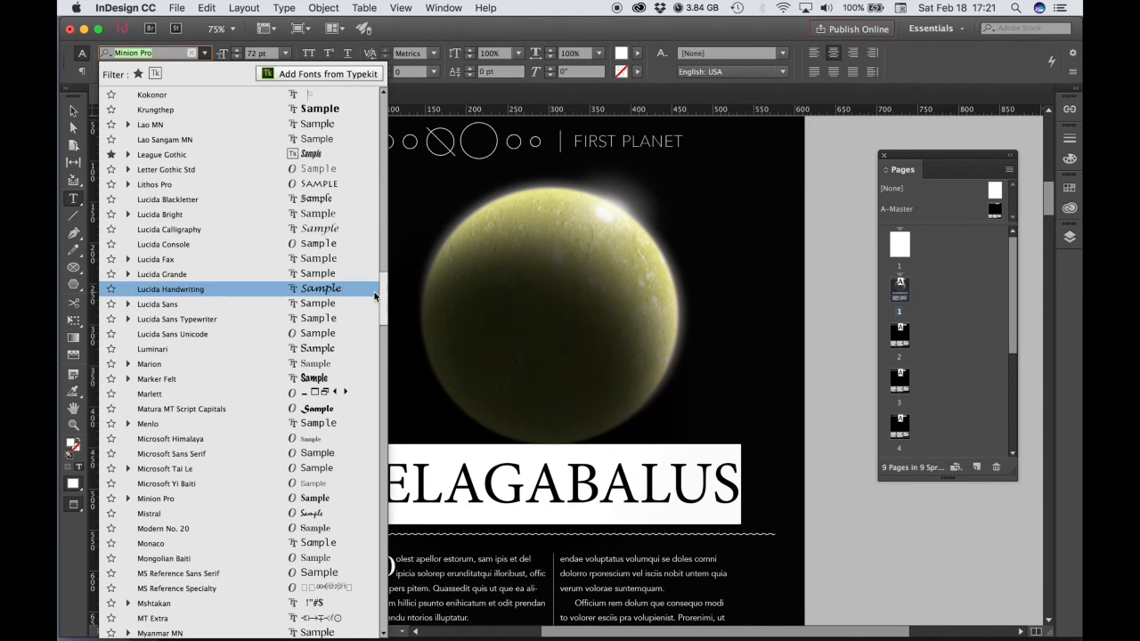
pyautogui.moveTo(384, 299); pyautogui.dragTo(383, 105)
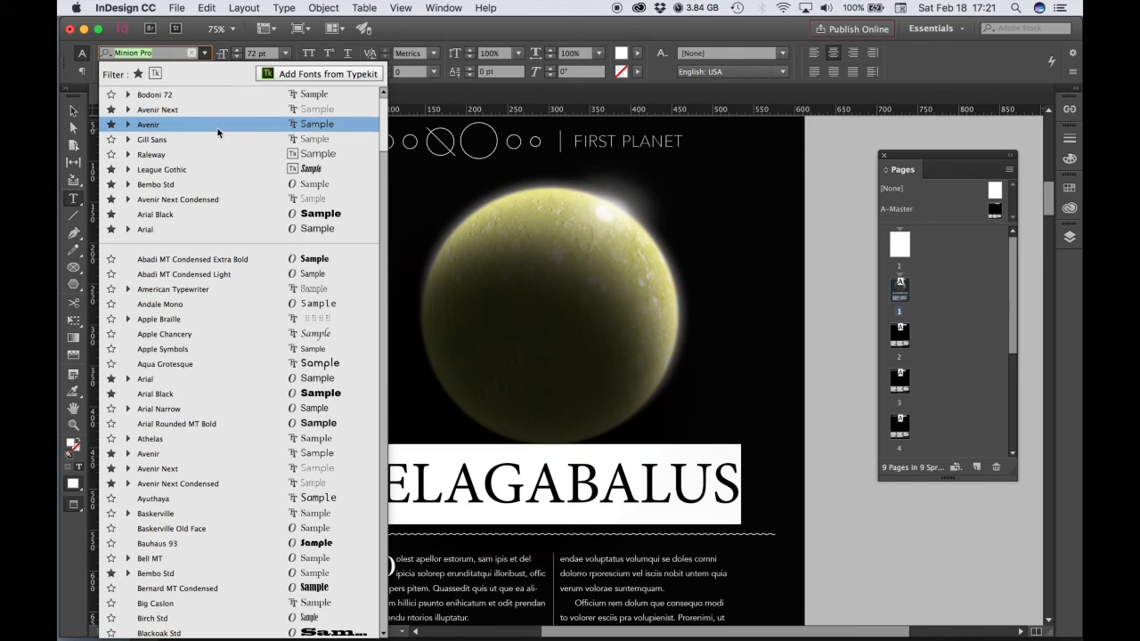
pyautogui.click(129, 125)
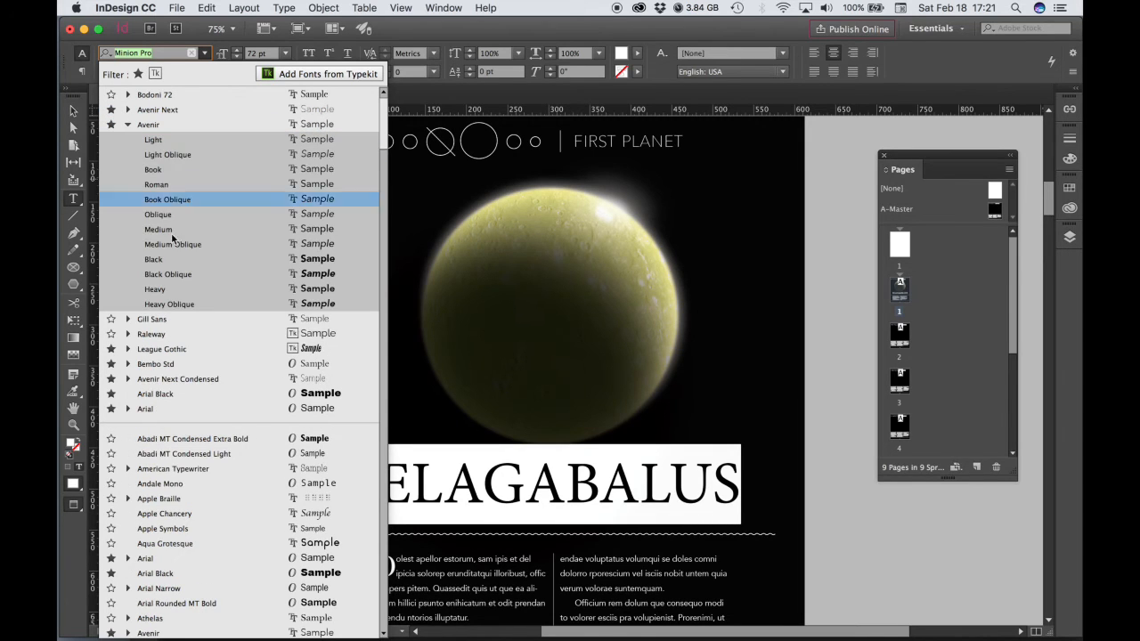
pyautogui.click(153, 291)
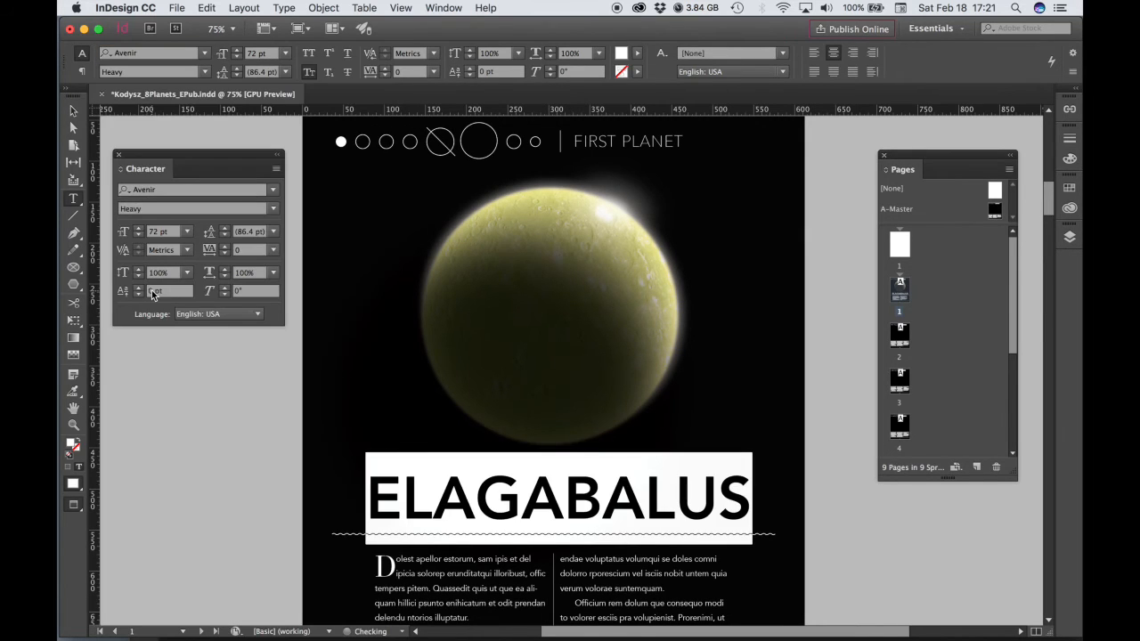
# Change the title's font style to Black and select its text frame.
pyautogui.click(206, 72)
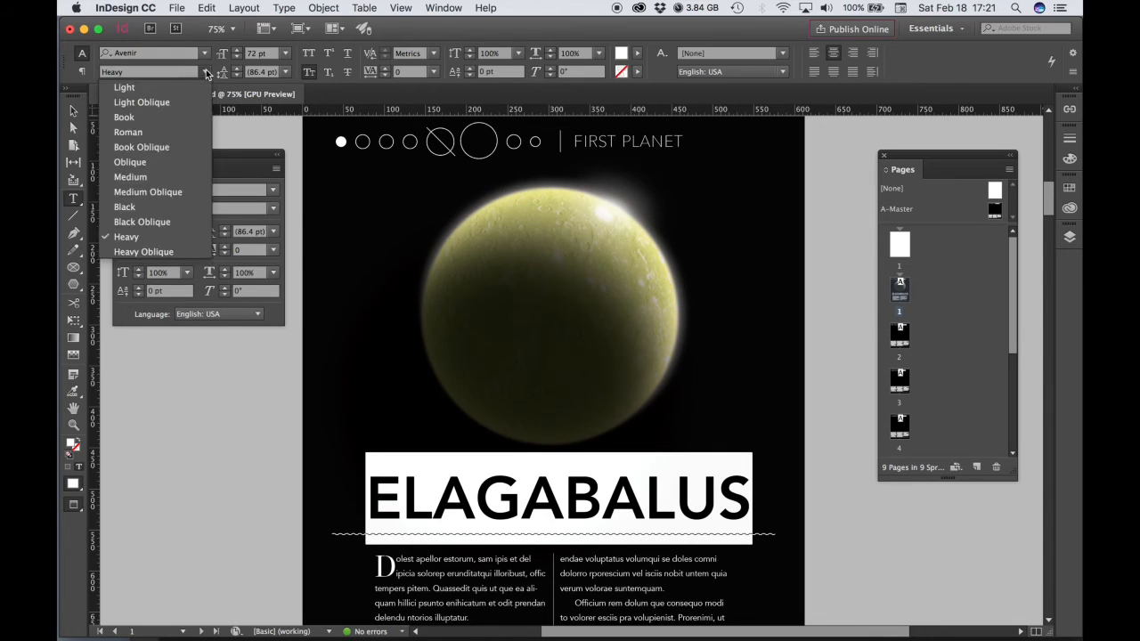
pyautogui.click(125, 209)
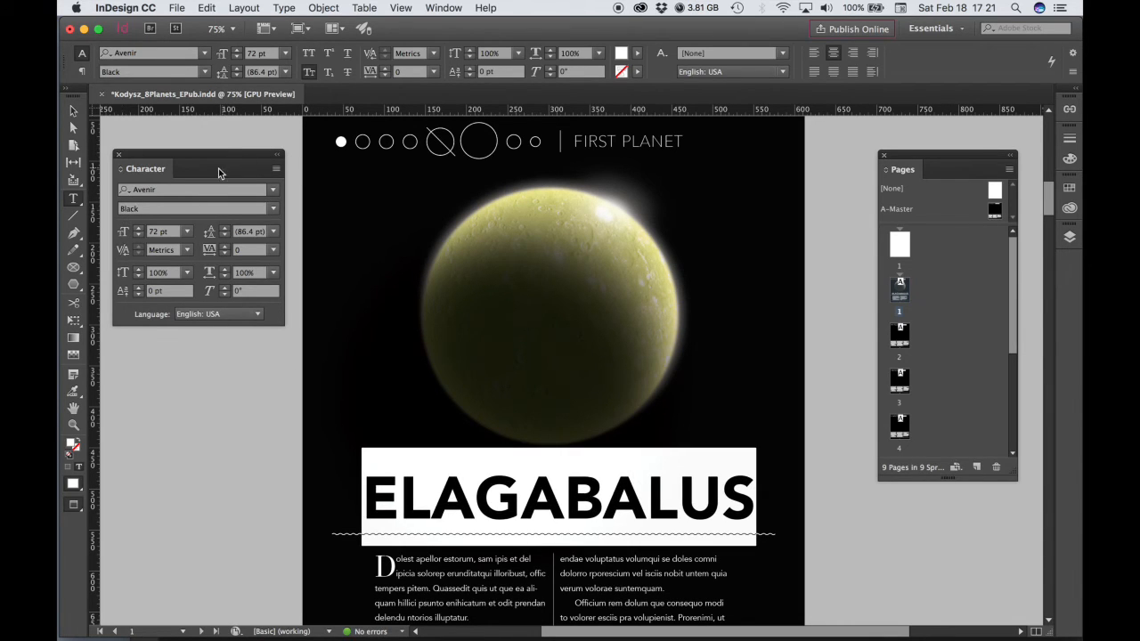
pyautogui.click(72, 113)
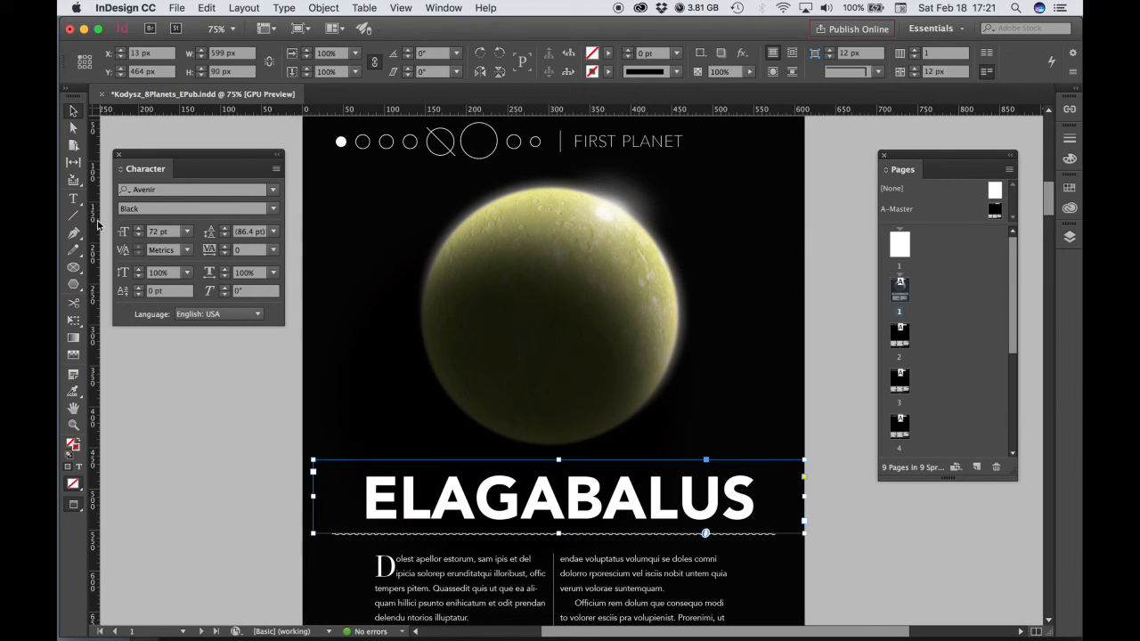
# Move the Character panel beside the Pages panel and set the tracking of the whole ELAGABALUS title to 50.
pyautogui.click(73, 201)
pyautogui.click(717, 499)
pyautogui.moveTo(764, 497); pyautogui.dragTo(360, 504)
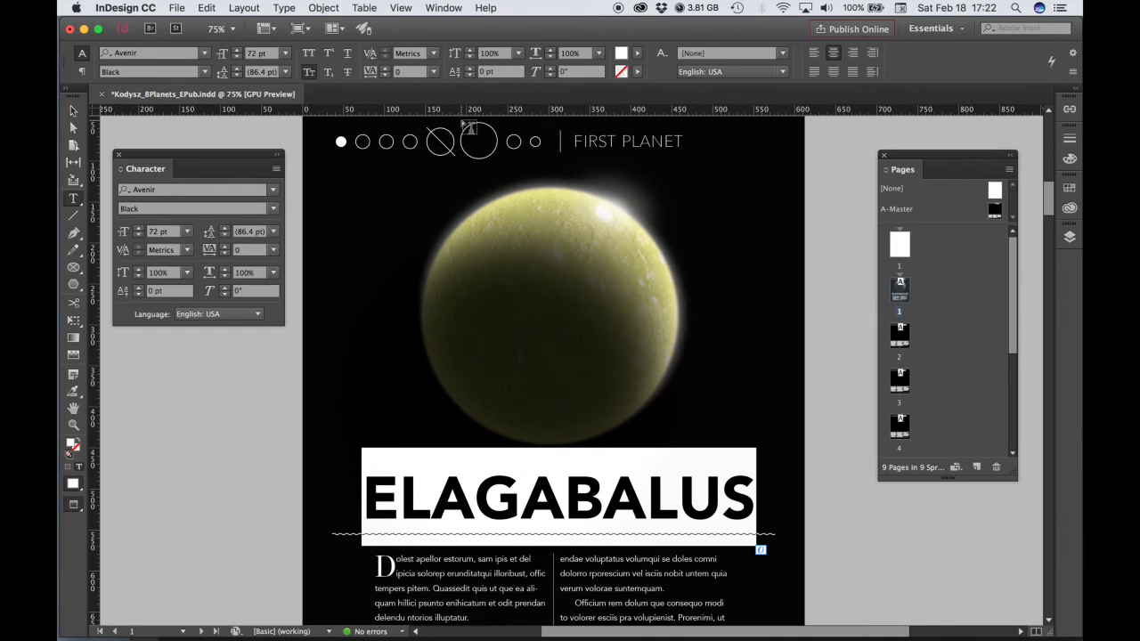
pyautogui.click(449, 6)
pyautogui.click(449, 6)
pyautogui.moveTo(170, 159); pyautogui.dragTo(763, 159)
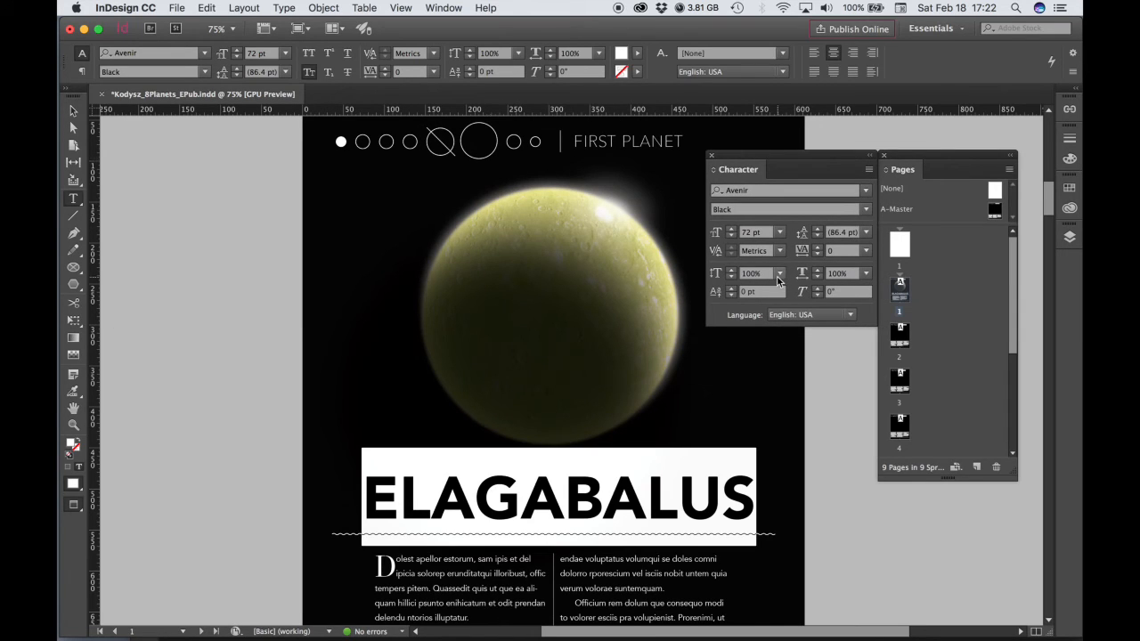
pyautogui.click(866, 251)
pyautogui.click(846, 423)
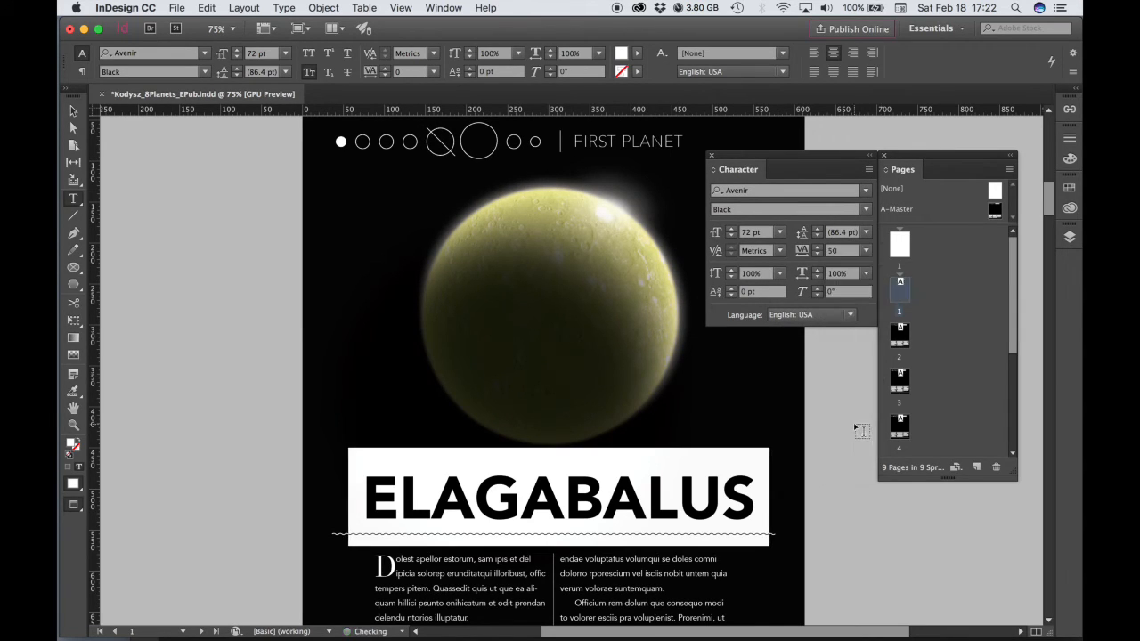
# Set the ELAGABALUS title's tracking to 75 and try font sizes of 12, 36 and 48 pt.
pyautogui.click(866, 252)
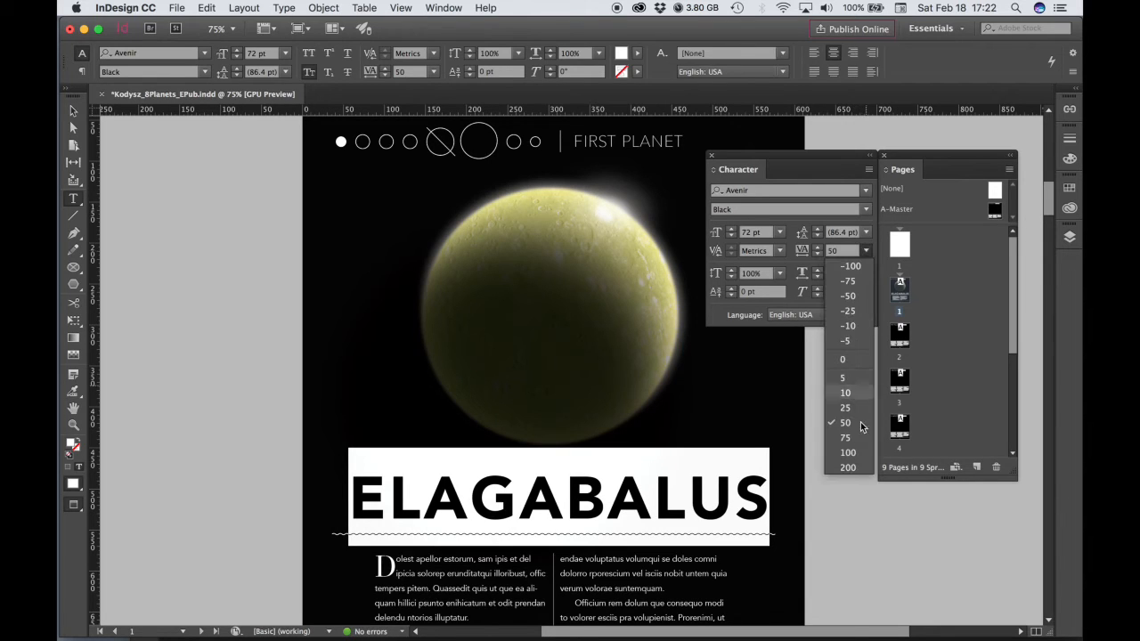
pyautogui.click(853, 440)
pyautogui.click(780, 232)
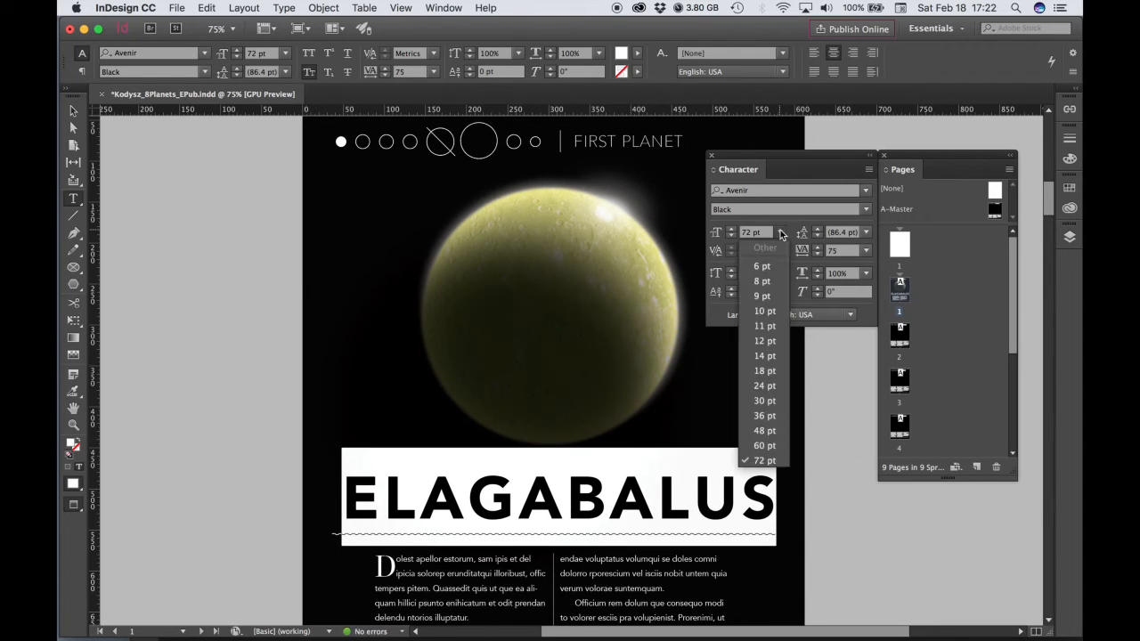
pyautogui.click(763, 341)
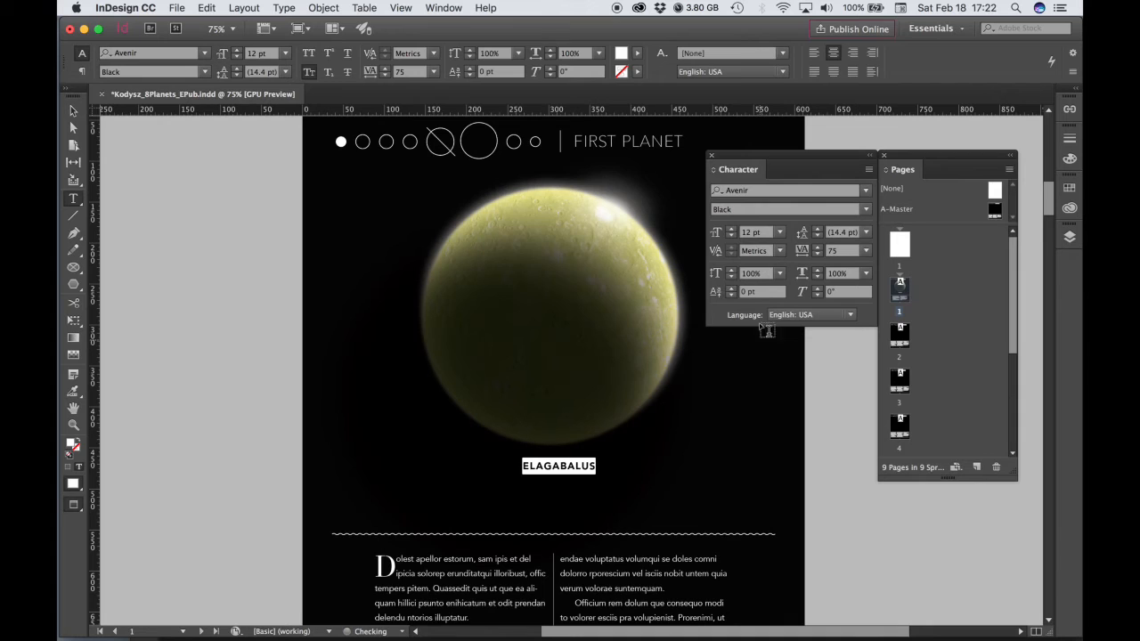
pyautogui.click(779, 232)
pyautogui.click(775, 424)
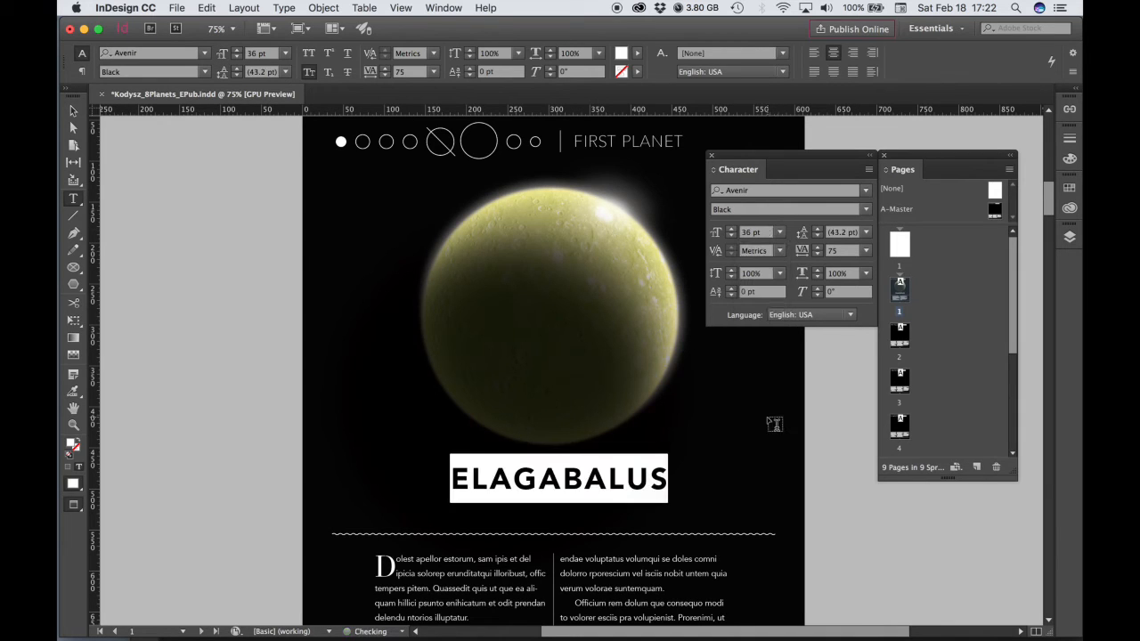
pyautogui.click(779, 233)
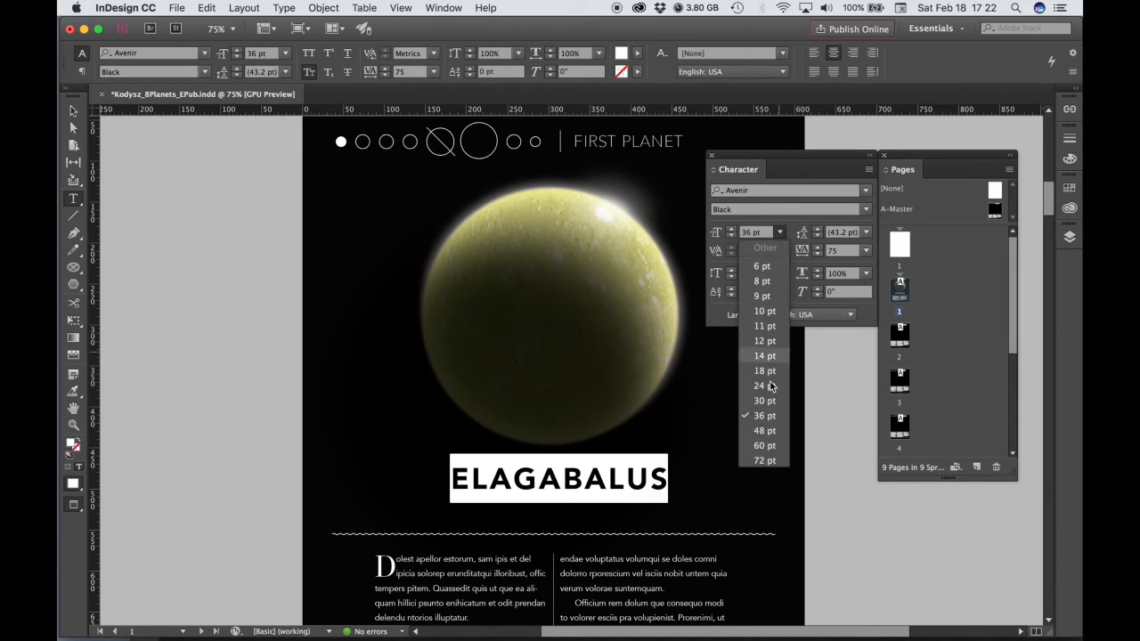
pyautogui.click(773, 439)
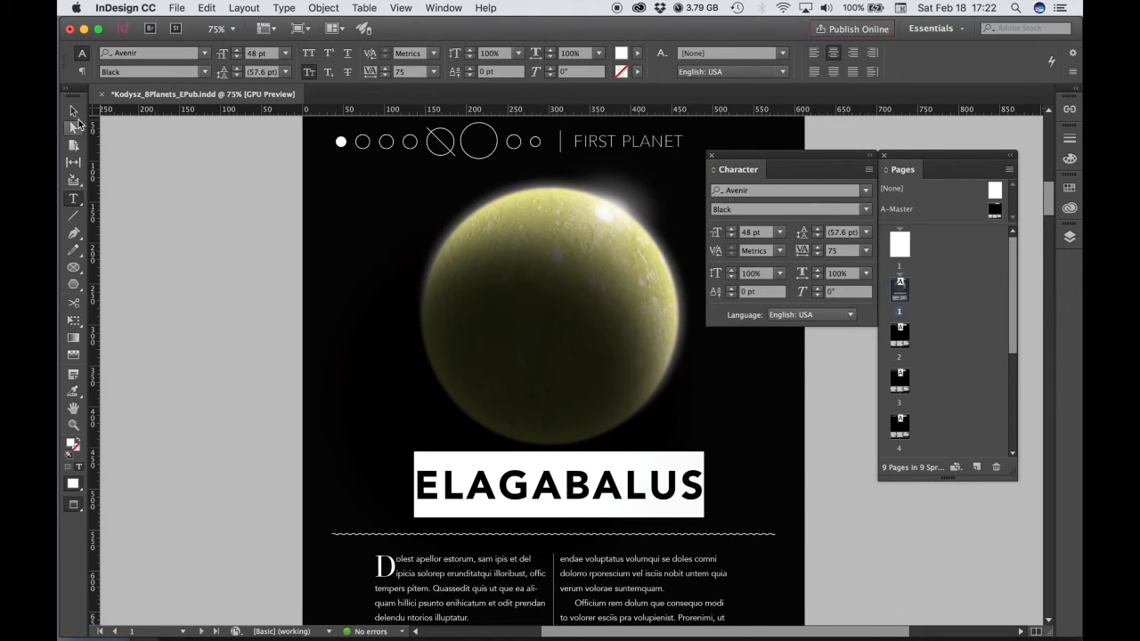
# Set the title's font size to 60 pt and its tracking to 100, and deselect it.
pyautogui.click(779, 232)
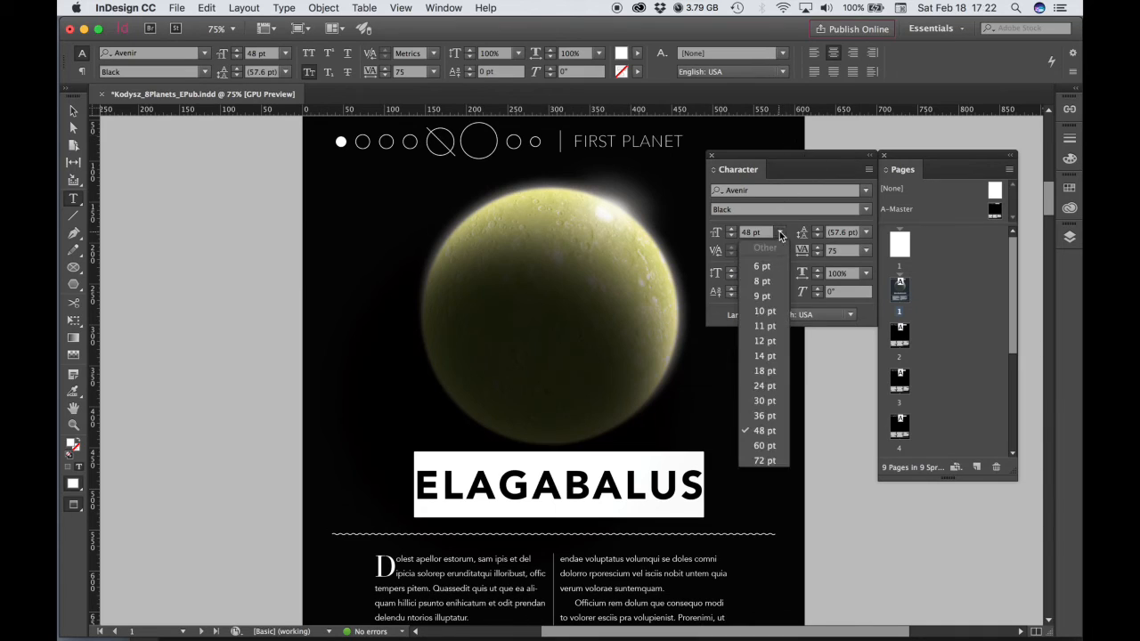
pyautogui.click(765, 446)
pyautogui.click(869, 252)
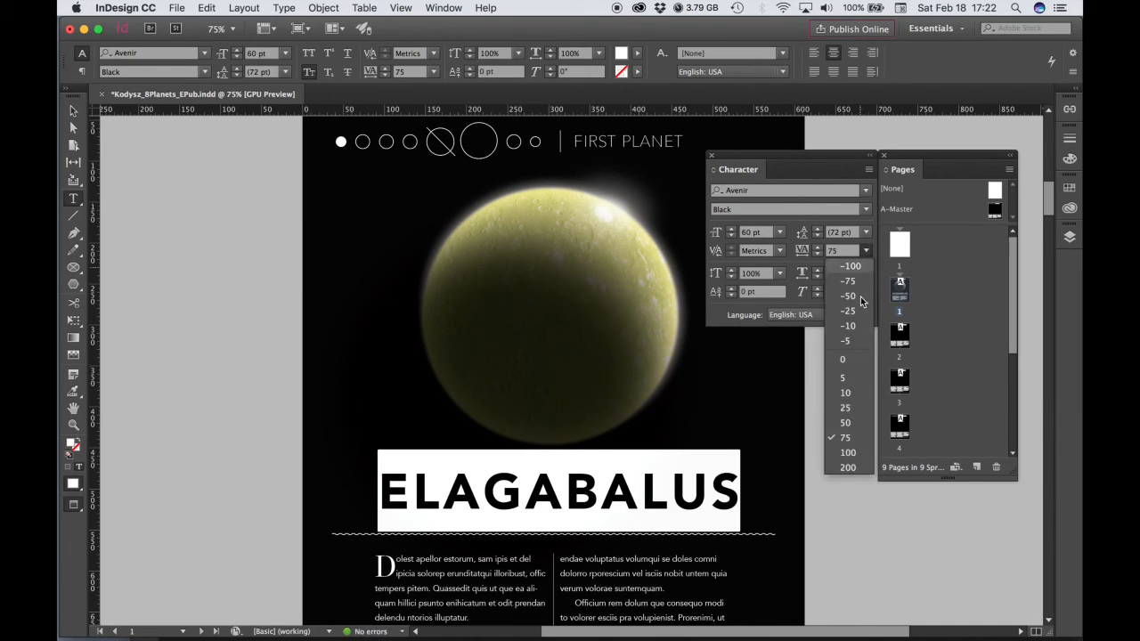
pyautogui.click(846, 455)
pyautogui.click(73, 110)
pyautogui.click(170, 291)
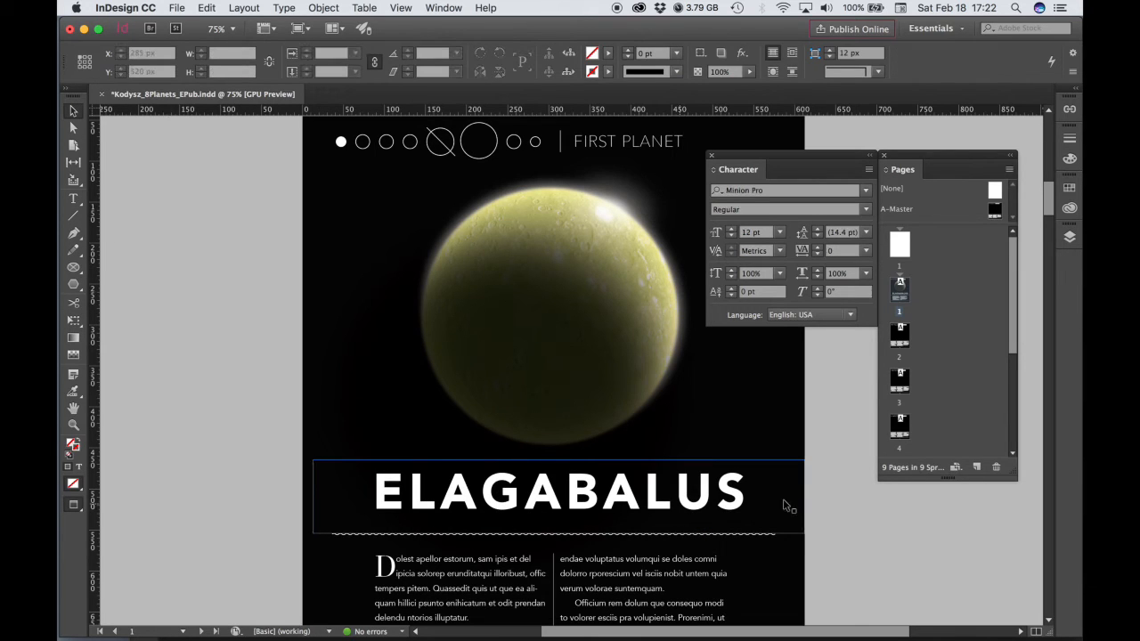
# Select the whole ELAGABALUS title again as text and tighten its tracking to -100.
pyautogui.click(73, 199)
pyautogui.click(601, 493)
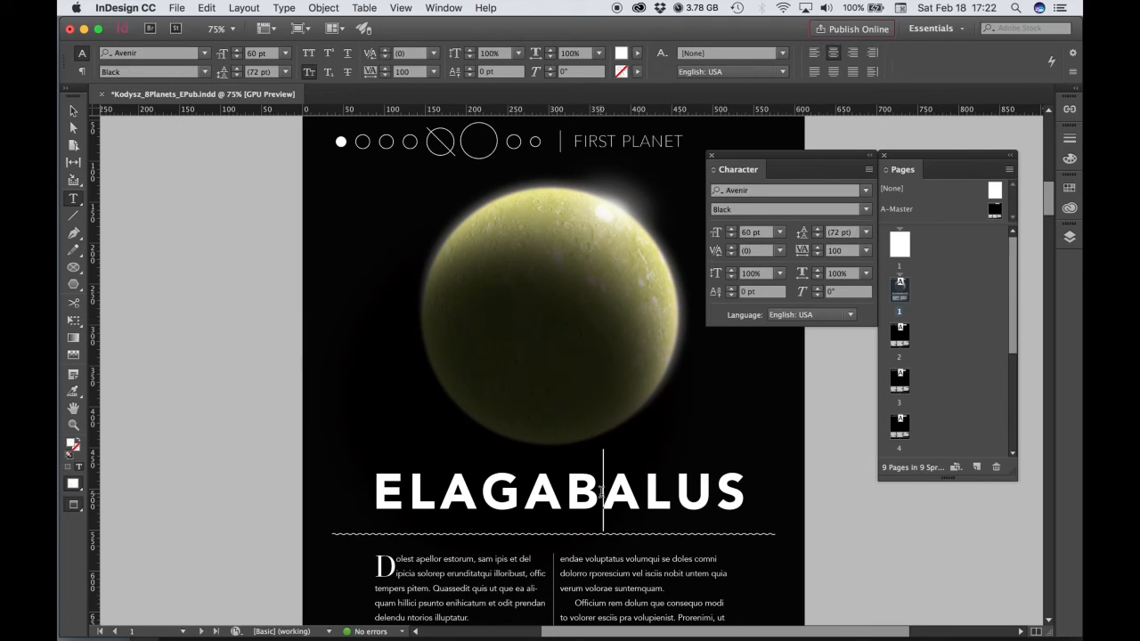
pyautogui.moveTo(748, 495); pyautogui.dragTo(373, 492)
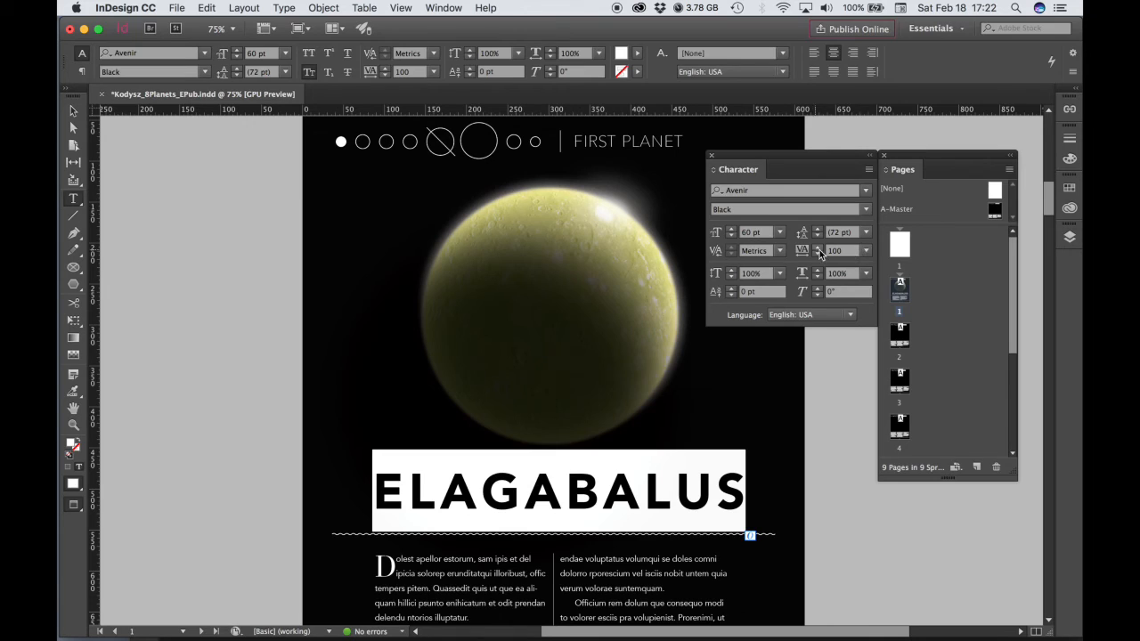
pyautogui.click(867, 251)
pyautogui.click(867, 251)
pyautogui.click(677, 477)
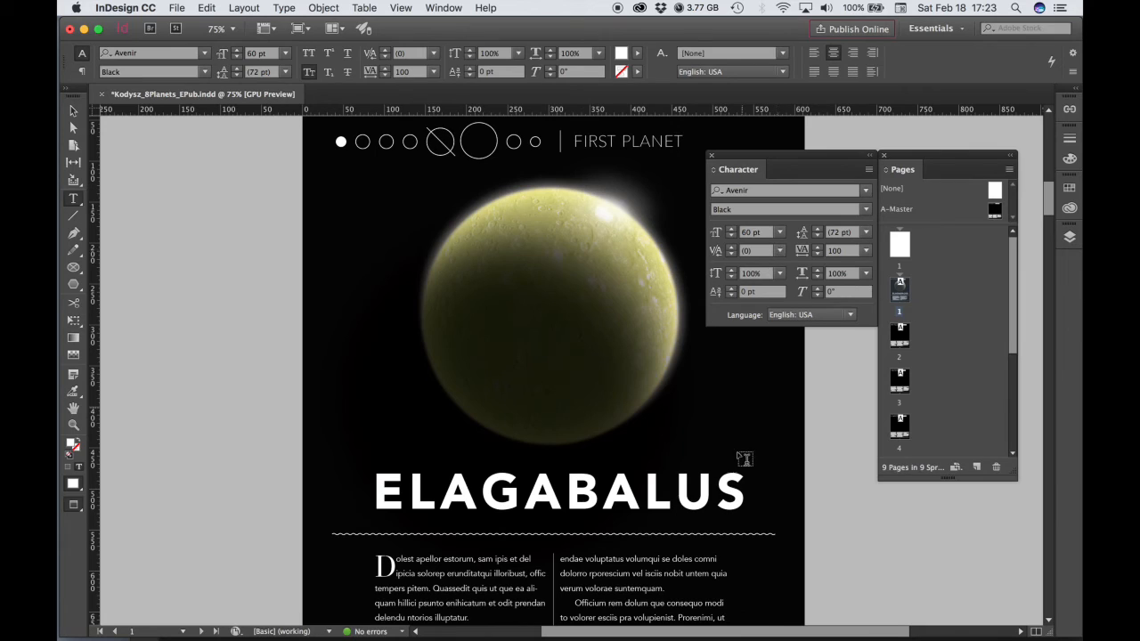
pyautogui.moveTo(747, 490); pyautogui.dragTo(354, 484)
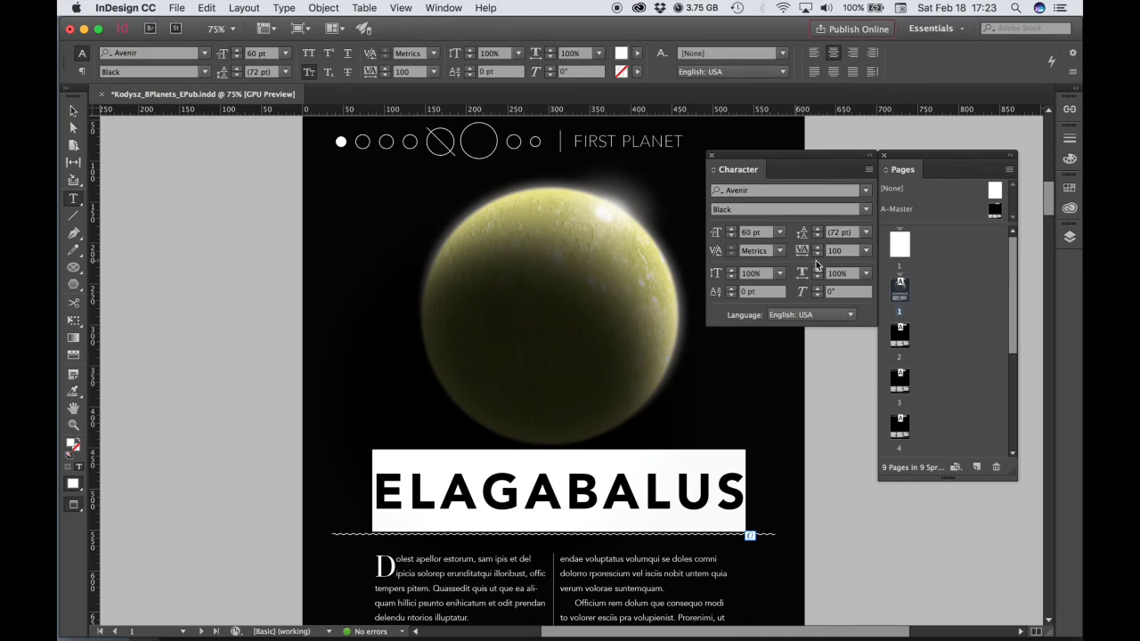
pyautogui.click(867, 250)
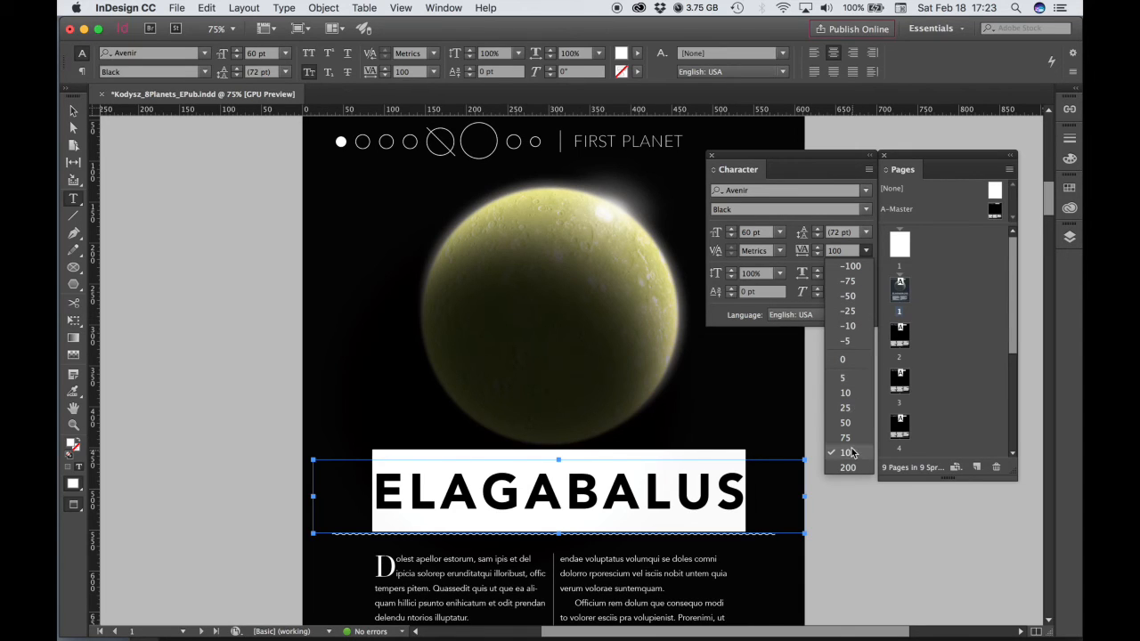
pyautogui.click(853, 270)
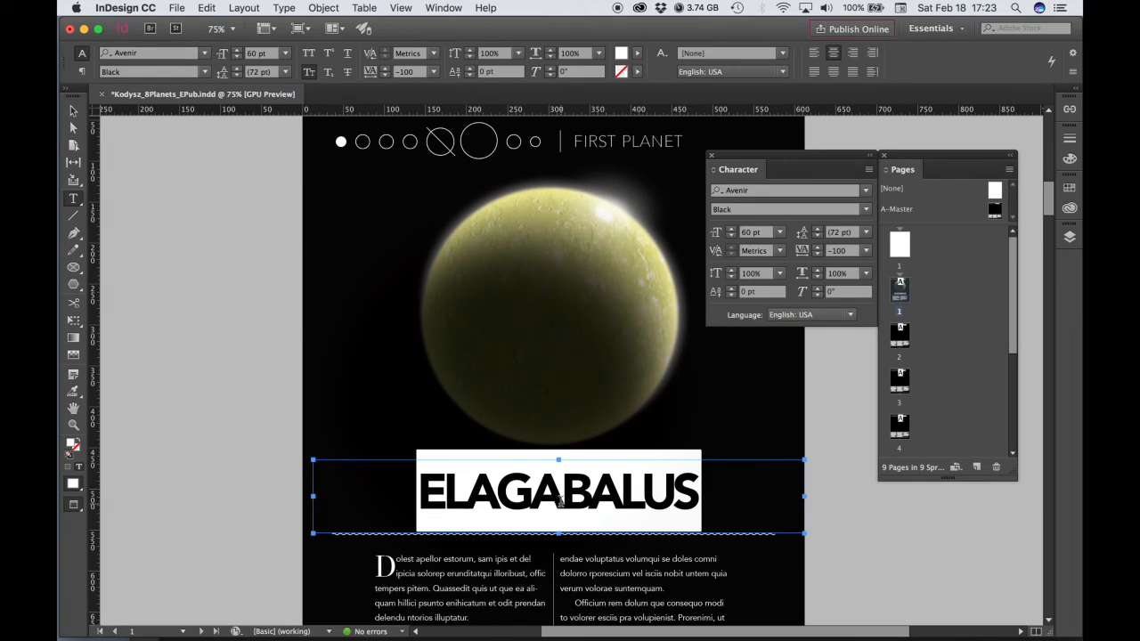
# Try tighter tracking values of -120 and -200 on the title.
pyautogui.write('-120')
pyautogui.press('Tab')
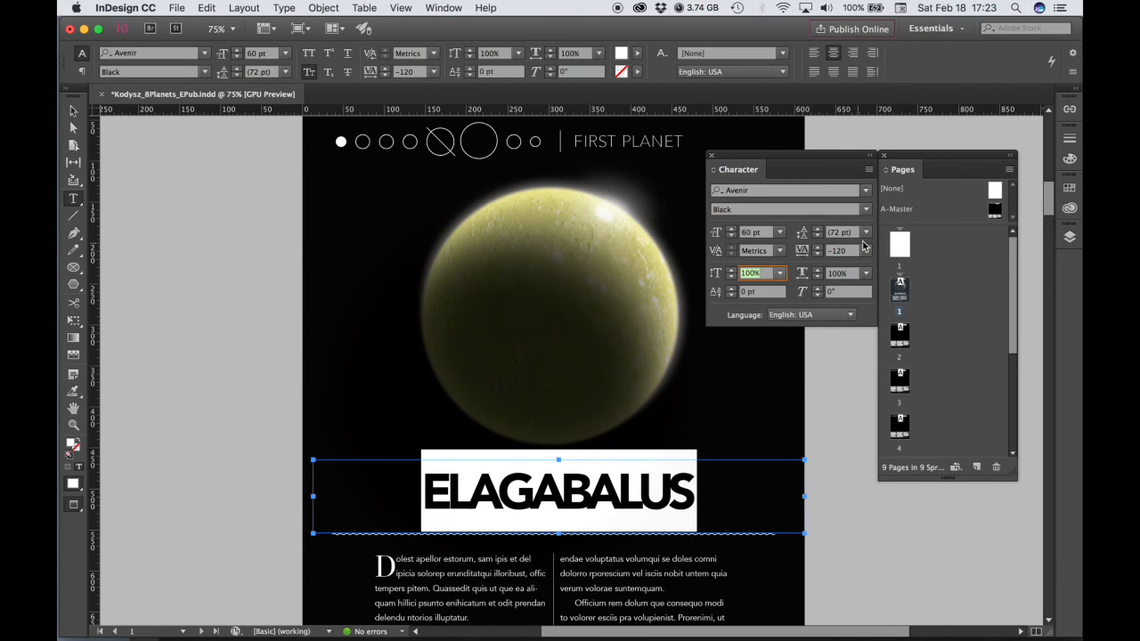
pyautogui.click(834, 253)
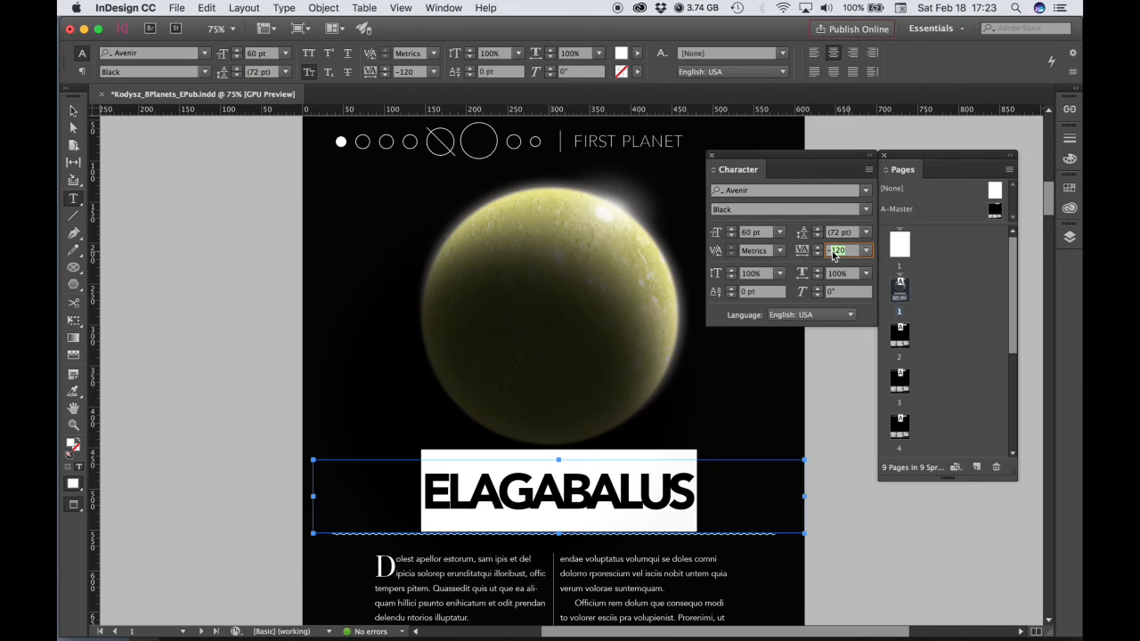
pyautogui.write('-2')
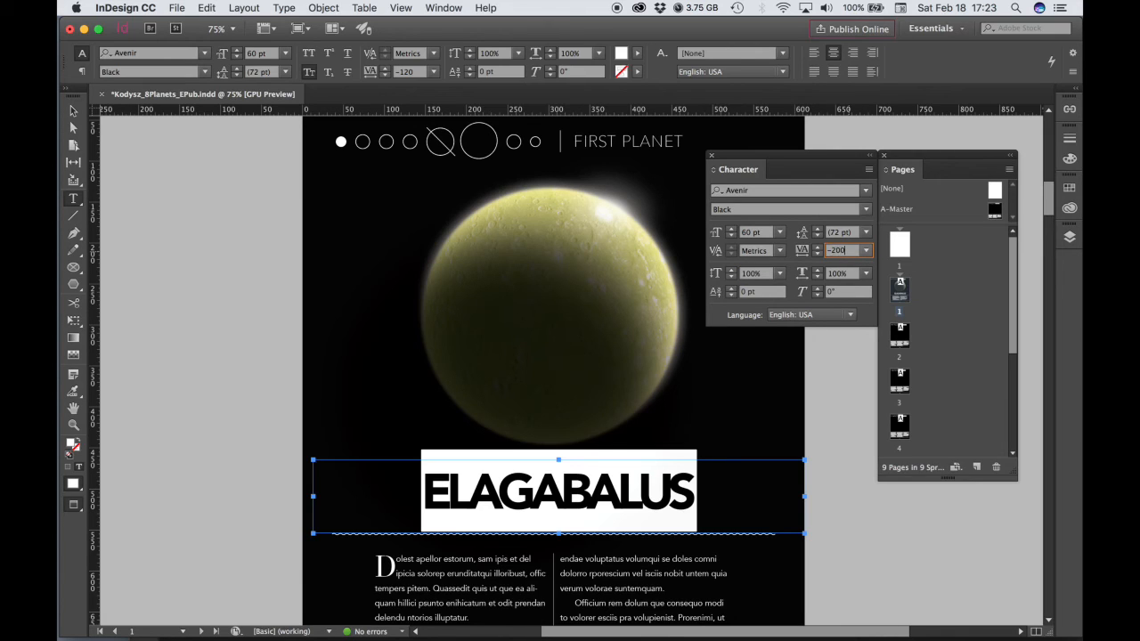
pyautogui.press('Return')
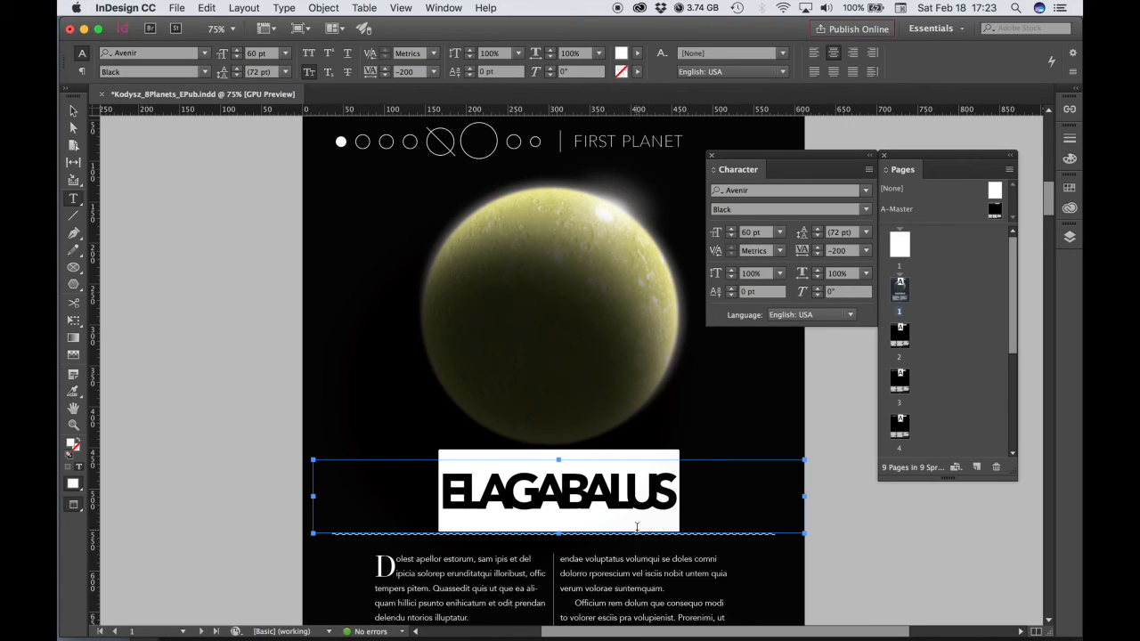
# Loosen the title's tracking to -120 and settle on -110.
pyautogui.click(846, 251)
pyautogui.write('-1')
pyautogui.press('Return')
pyautogui.click(839, 252)
pyautogui.write('-120')
pyautogui.press('Return')
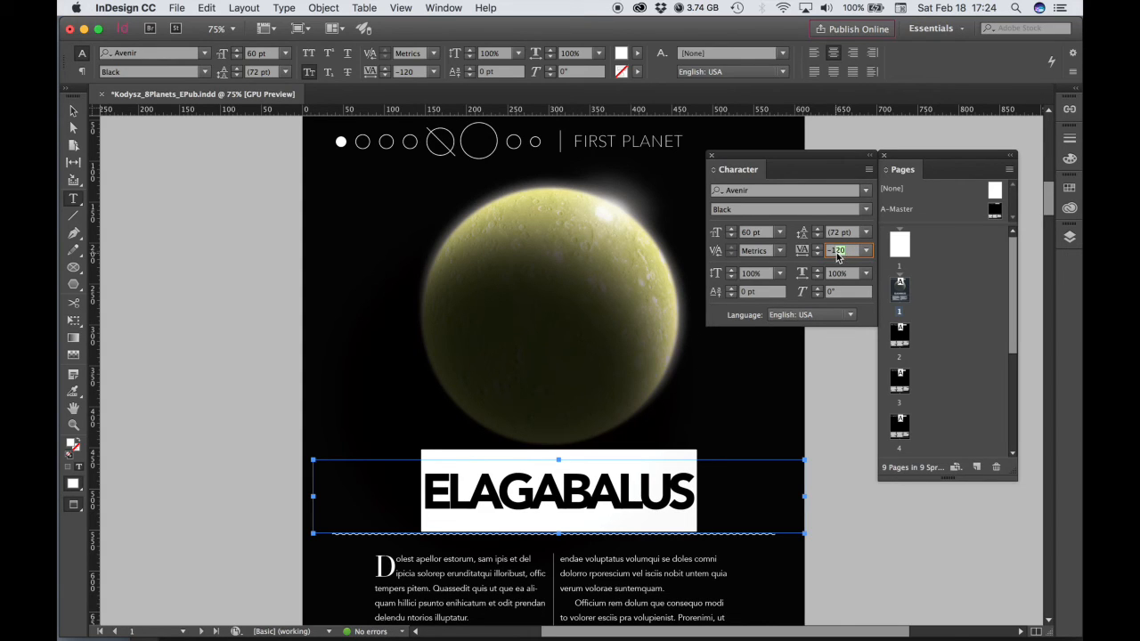
pyautogui.write('-110')
pyautogui.press('Tab')
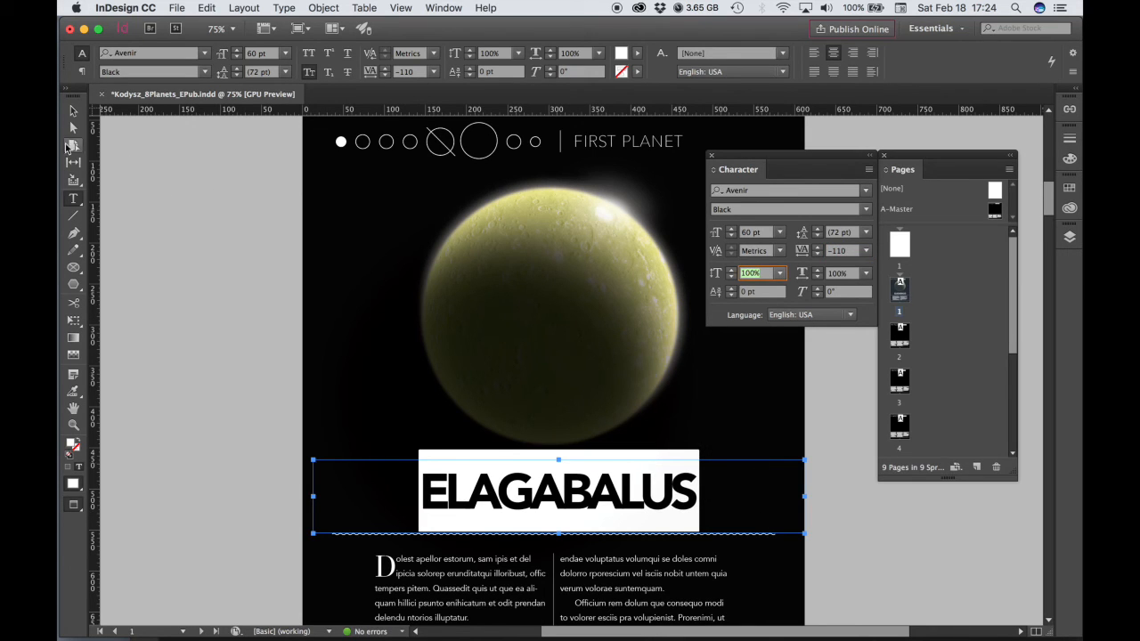
# Kern the E and L at the start of the title, trying 50 and settling on 25.
pyautogui.click(72, 112)
pyautogui.click(610, 513)
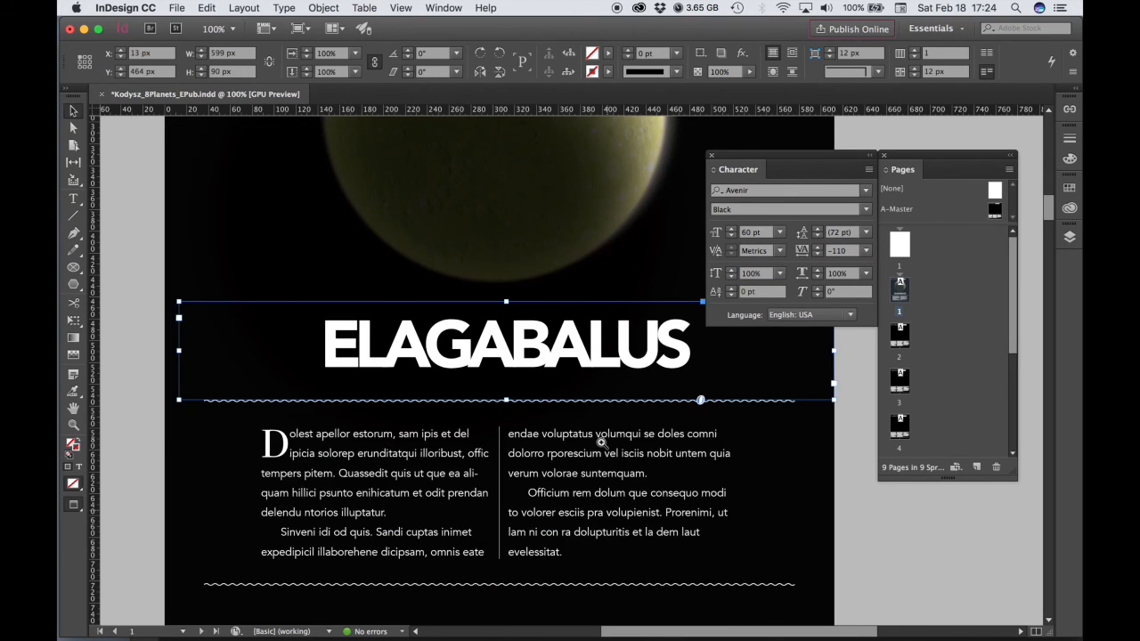
pyautogui.click(602, 444)
pyautogui.click(572, 405)
pyautogui.scroll(5, 572, 405)
pyautogui.hscroll(-3, 572, 405)
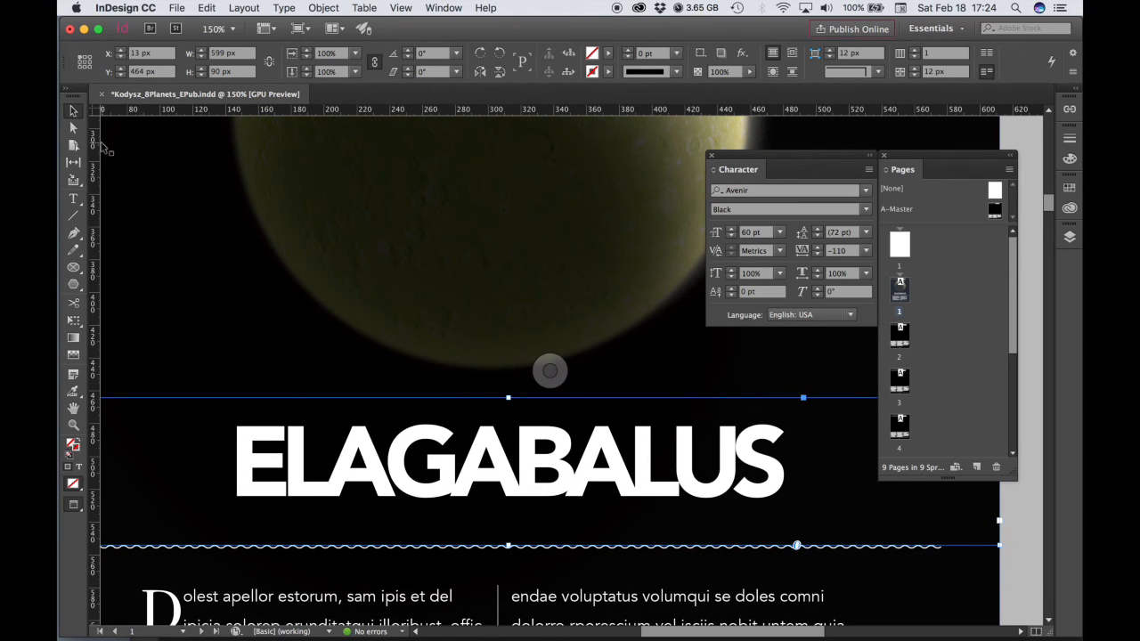
pyautogui.click(73, 198)
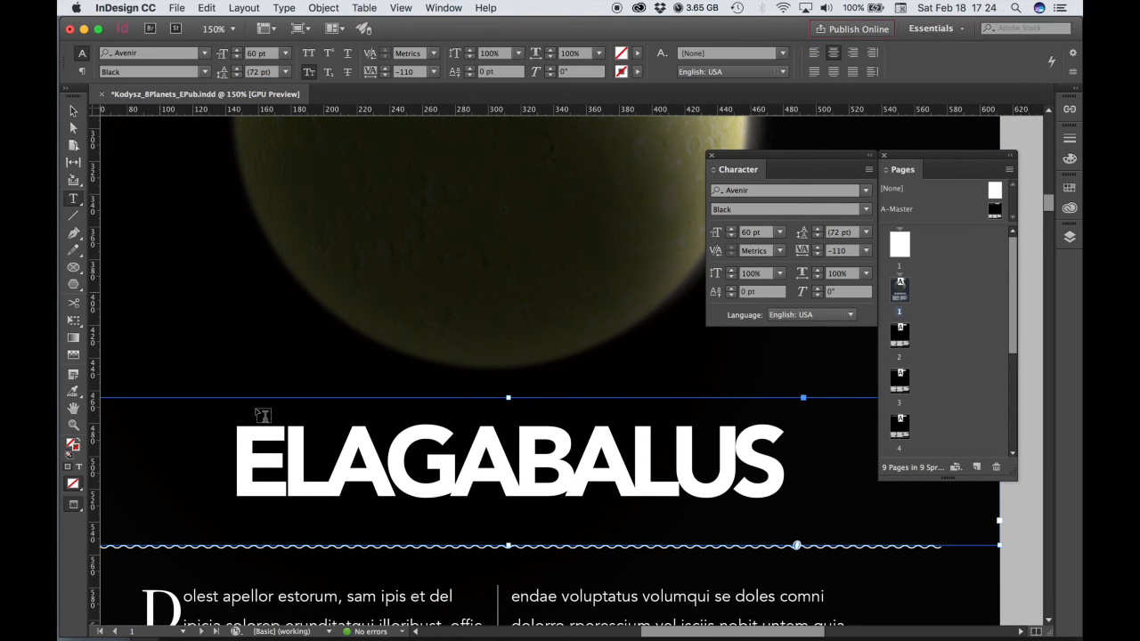
pyautogui.click(283, 476)
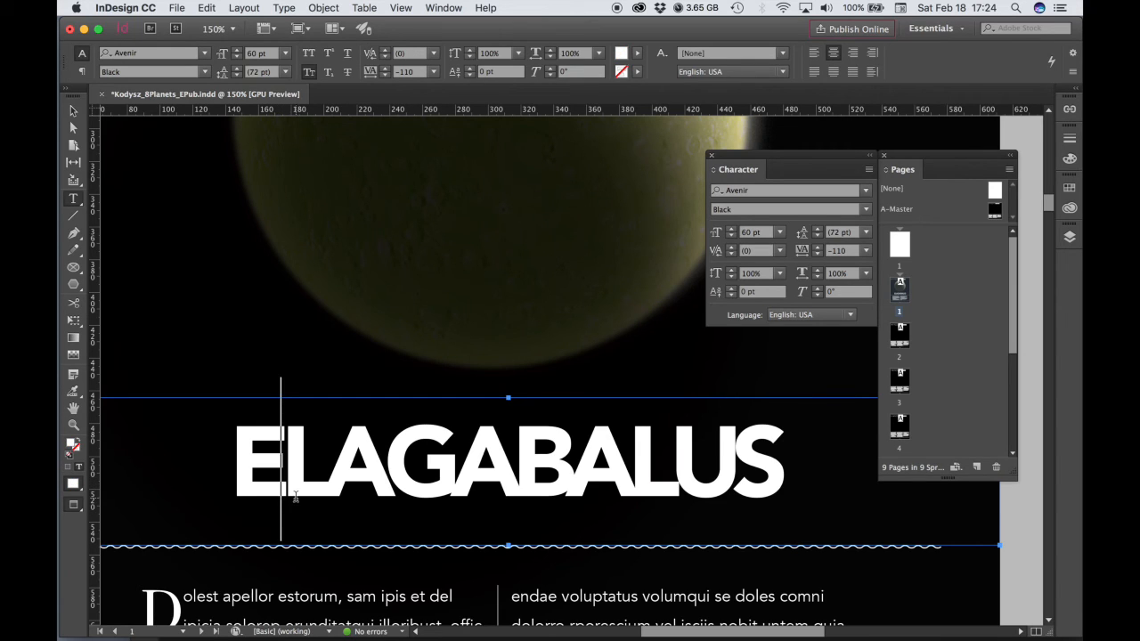
pyautogui.click(779, 251)
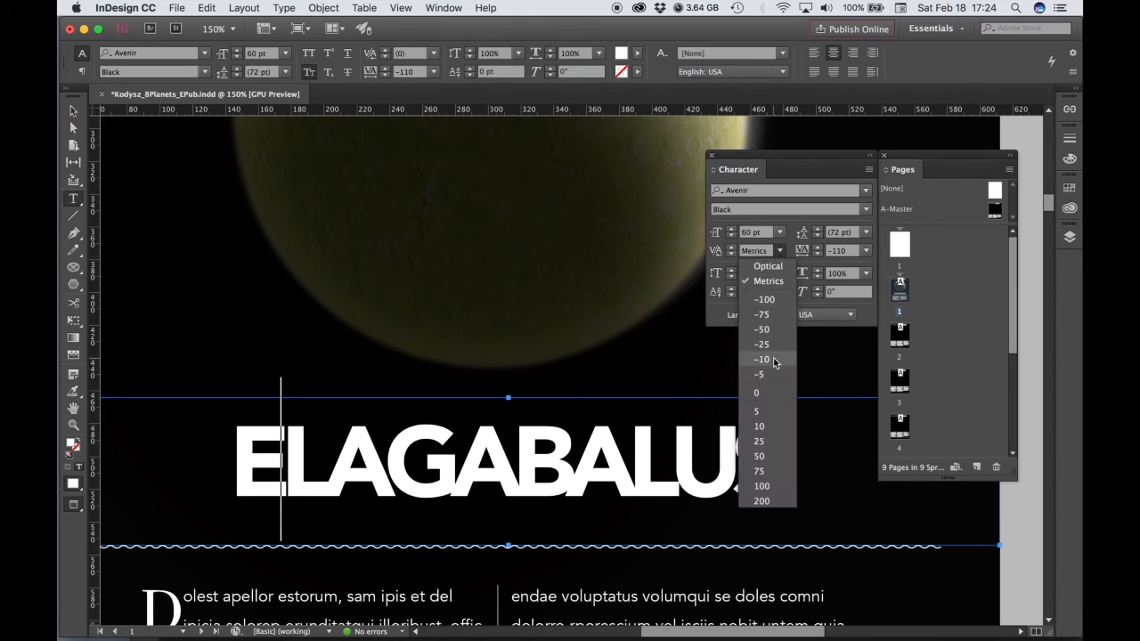
pyautogui.click(759, 456)
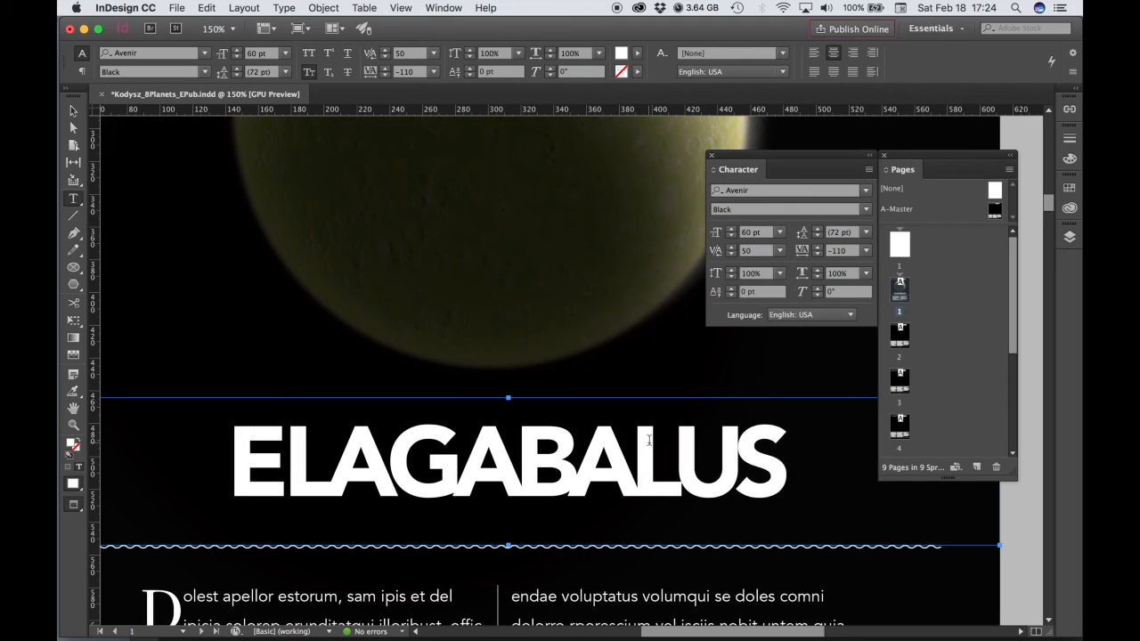
pyautogui.click(779, 251)
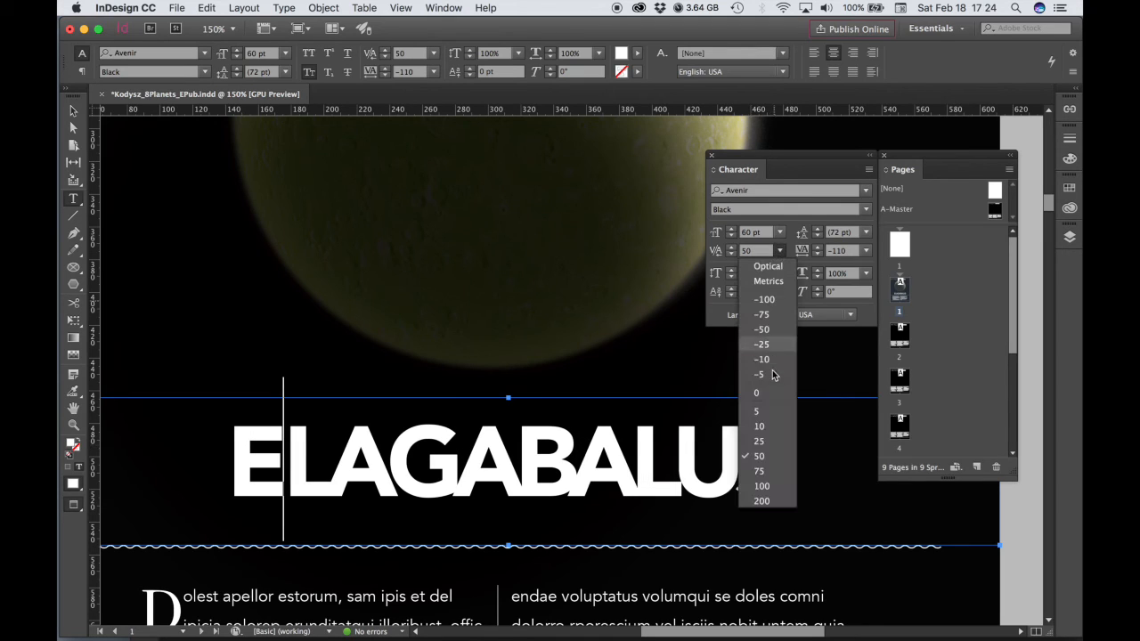
pyautogui.click(759, 441)
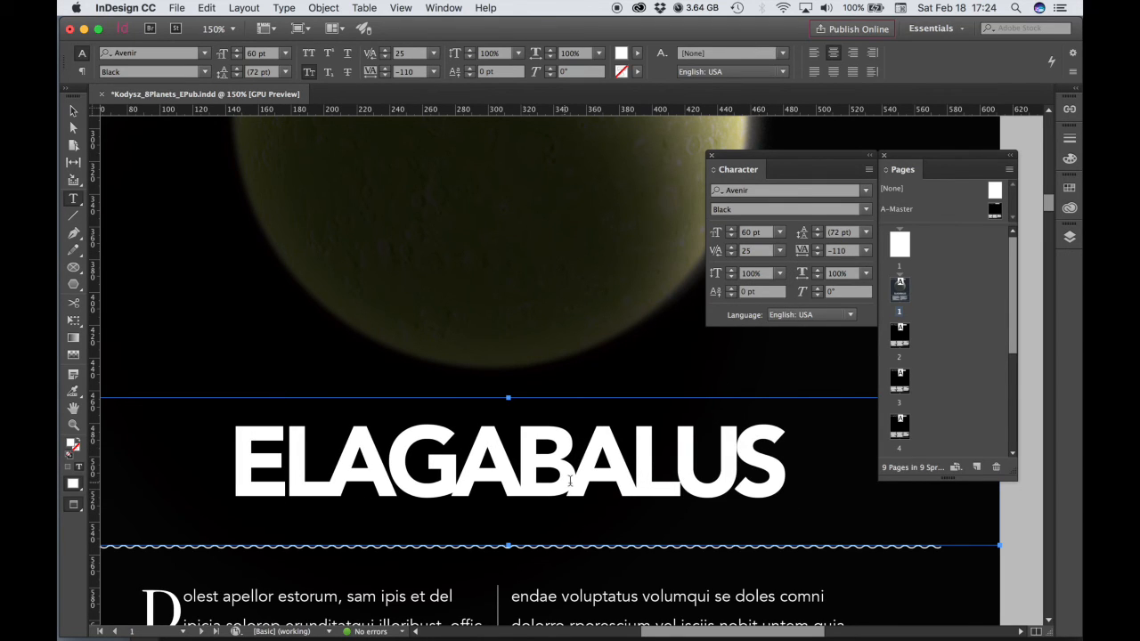
# Kern the U and S at the end of the title, trying 5 and 10 and settling on 25.
pyautogui.click(735, 454)
pyautogui.click(781, 250)
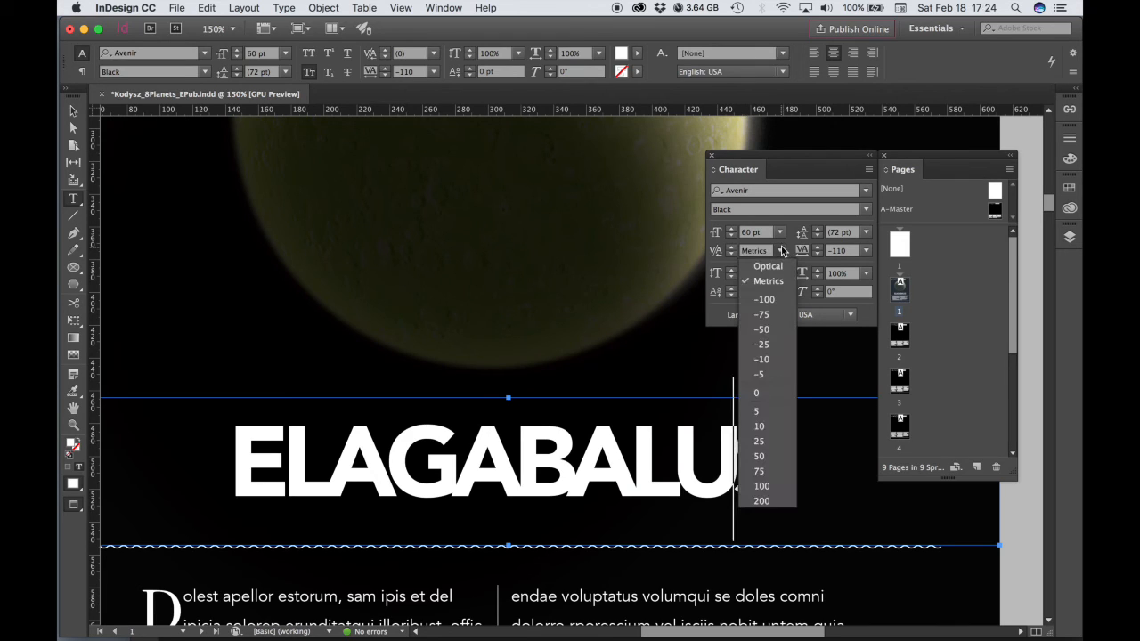
pyautogui.click(758, 411)
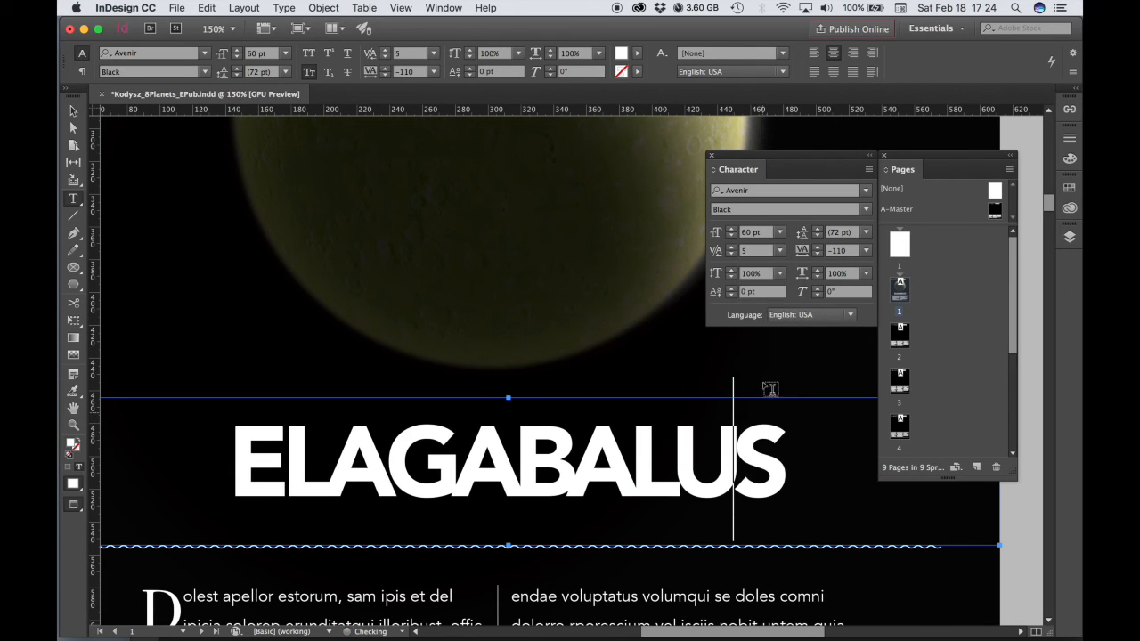
pyautogui.click(780, 250)
pyautogui.click(759, 426)
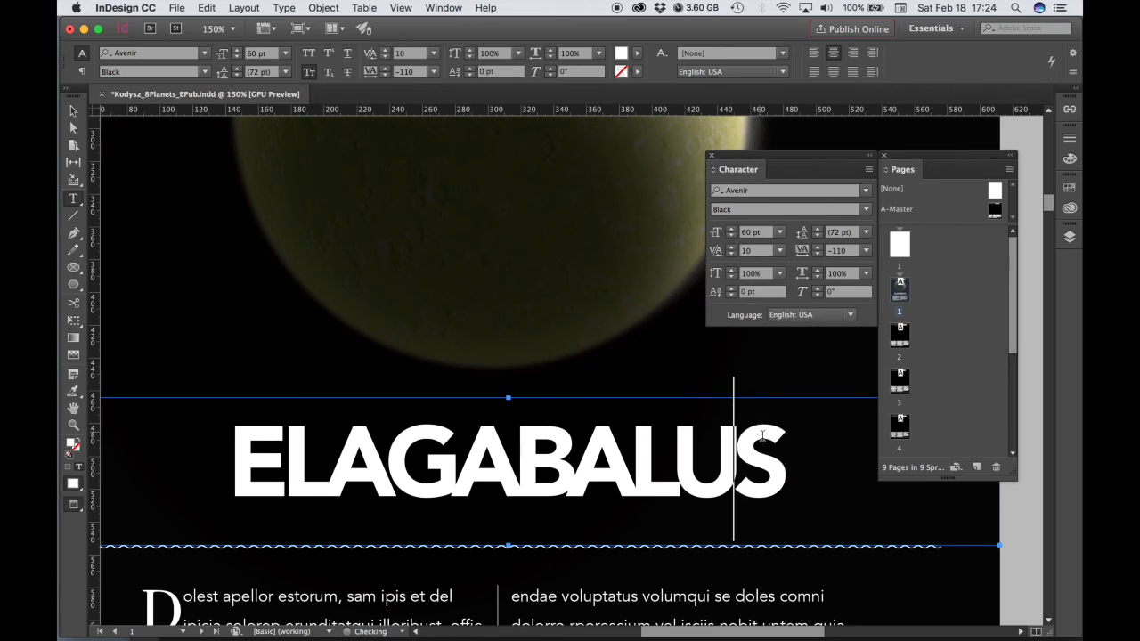
pyautogui.click(780, 252)
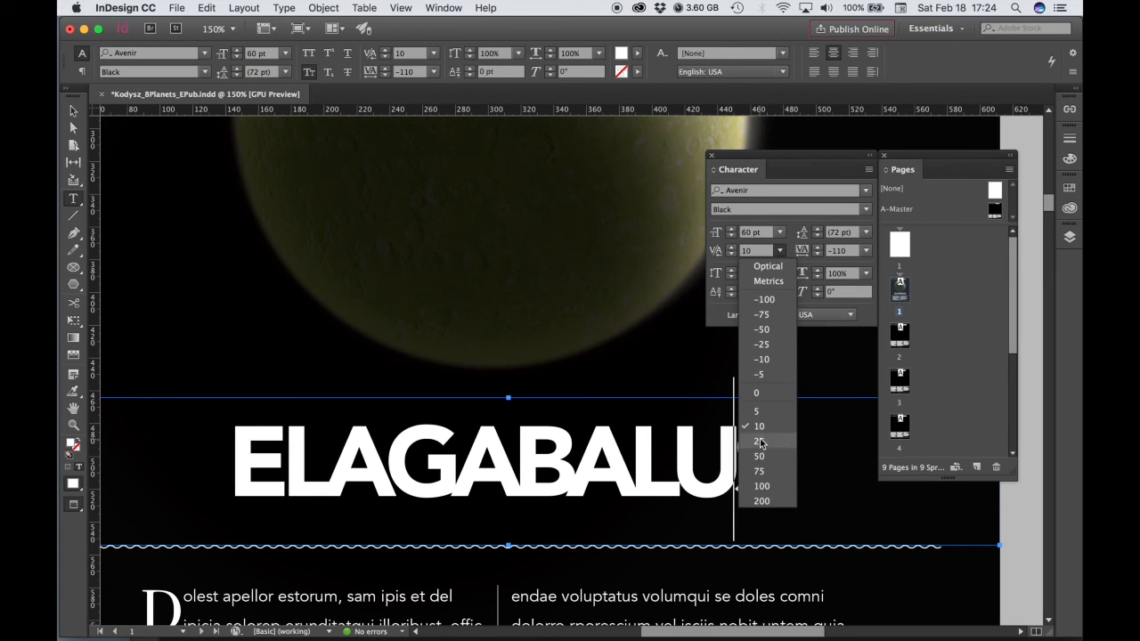
pyautogui.click(758, 441)
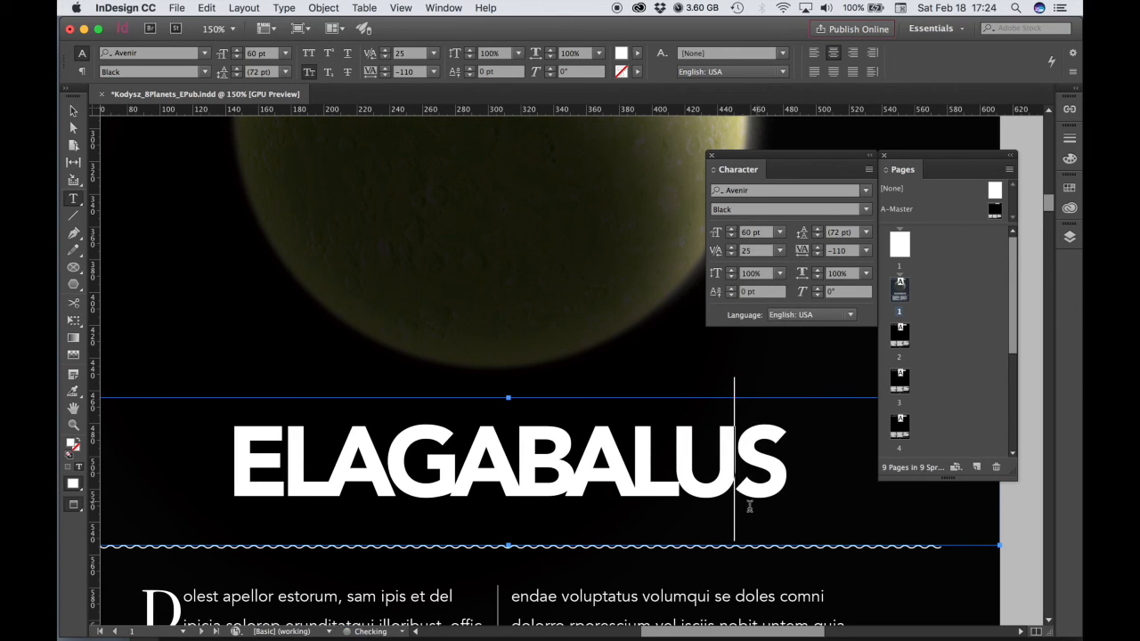
# Kern the L and U near the end of the title, trying -10 and settling on -25.
pyautogui.click(677, 481)
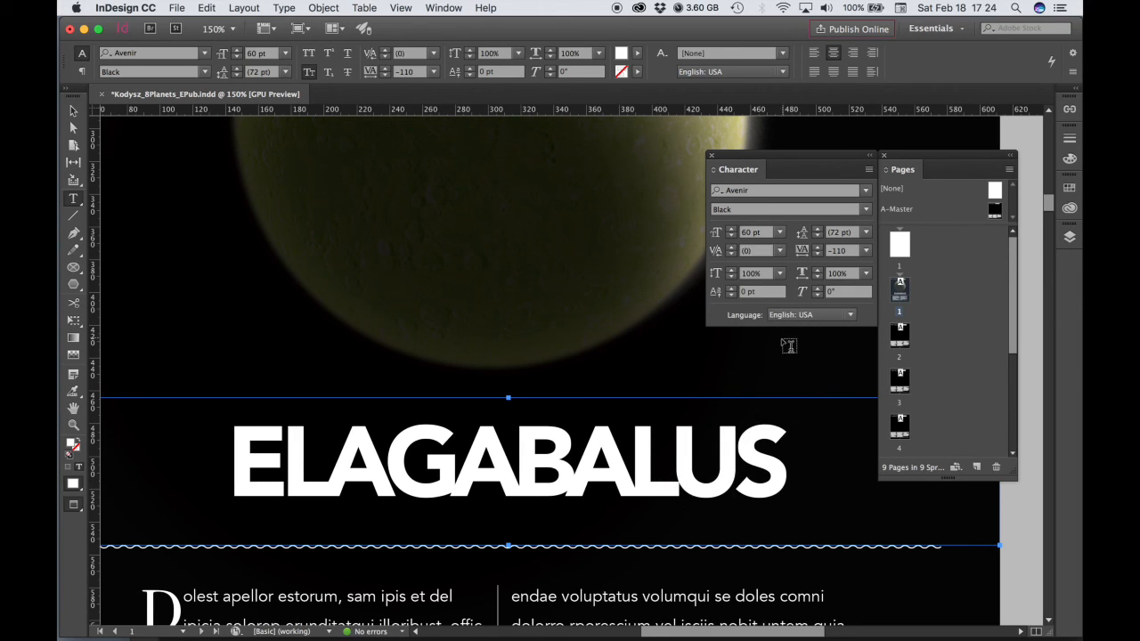
pyautogui.click(781, 252)
pyautogui.click(771, 361)
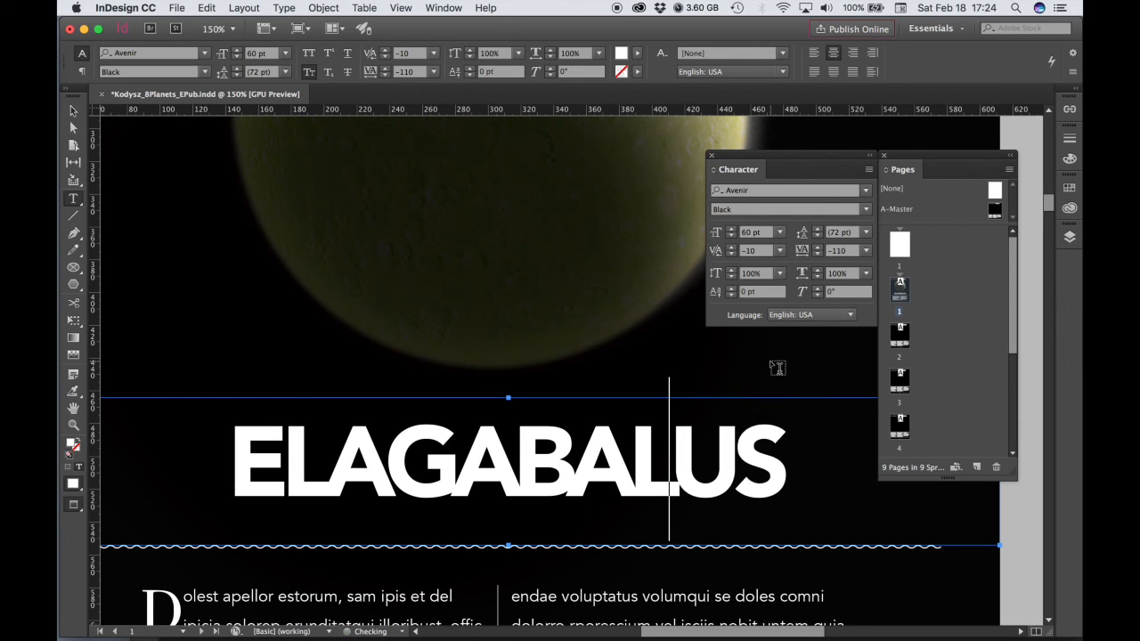
pyautogui.click(779, 251)
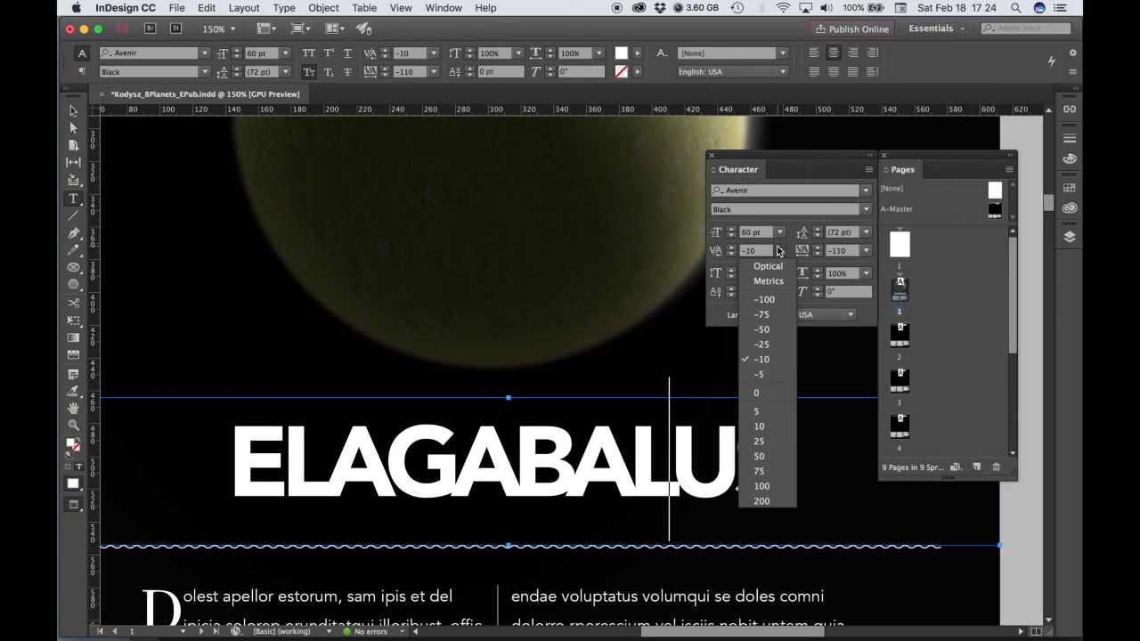
pyautogui.click(766, 345)
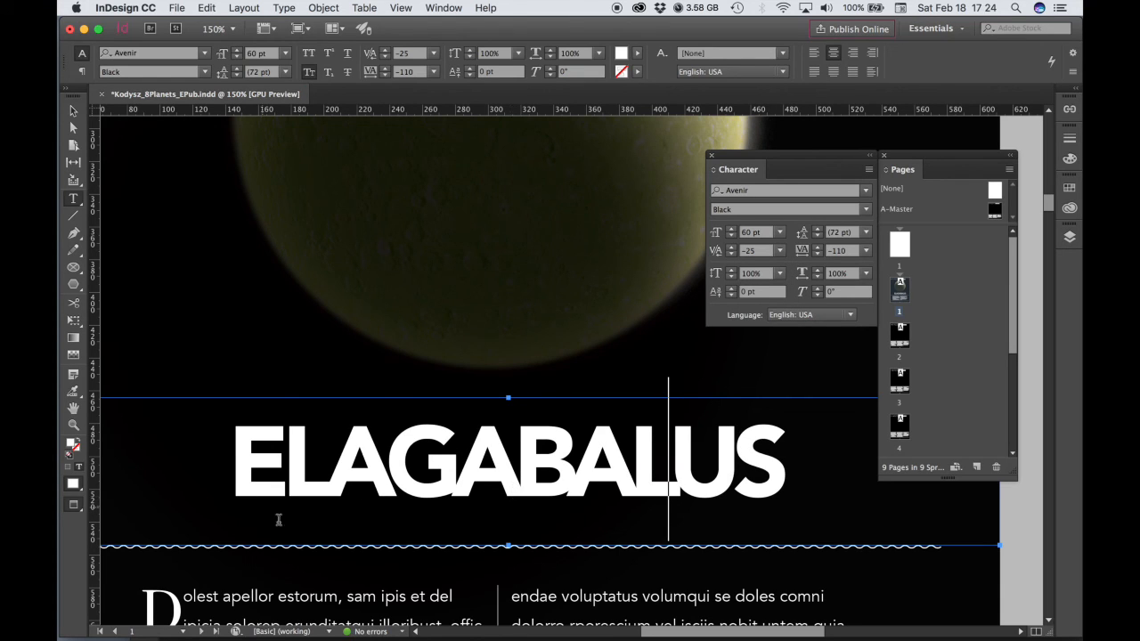
# Narrow the title's frame to 365 px, and scale frame and text together up to 79.2 pt type.
pyautogui.click(73, 110)
pyautogui.keyDown('alt'); pyautogui.keyDown('super'); pyautogui.click(706, 498); pyautogui.keyUp('super'); pyautogui.keyUp('alt')
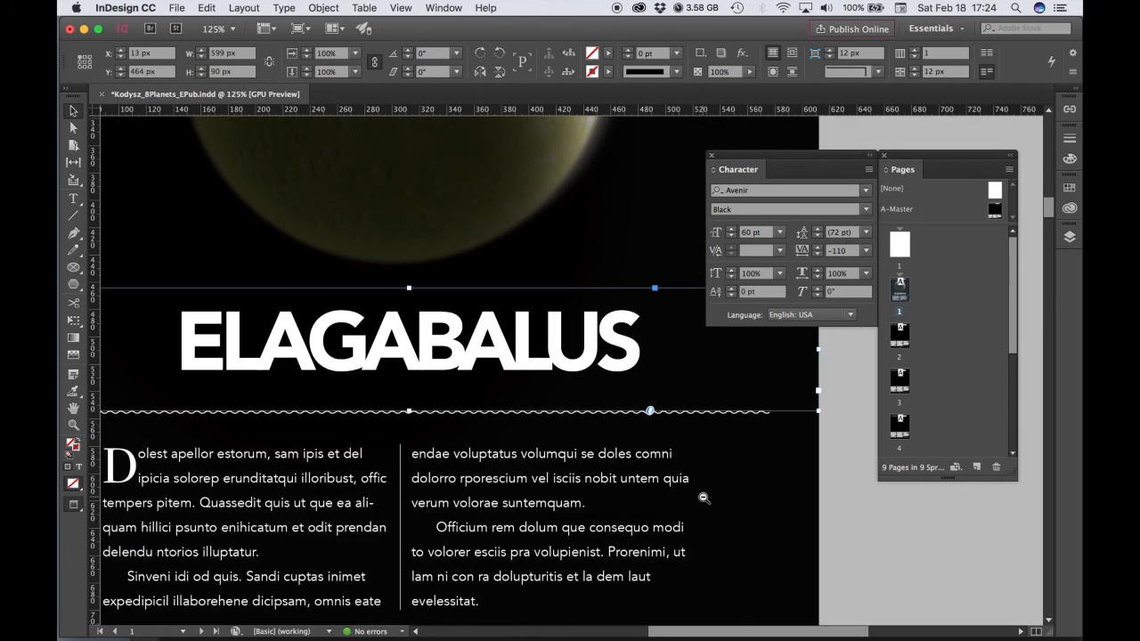
pyautogui.moveTo(655, 457); pyautogui.dragTo(794, 611)
pyautogui.keyDown('alt'); pyautogui.keyDown('super'); pyautogui.click(784, 553); pyautogui.keyUp('super'); pyautogui.keyUp('alt')
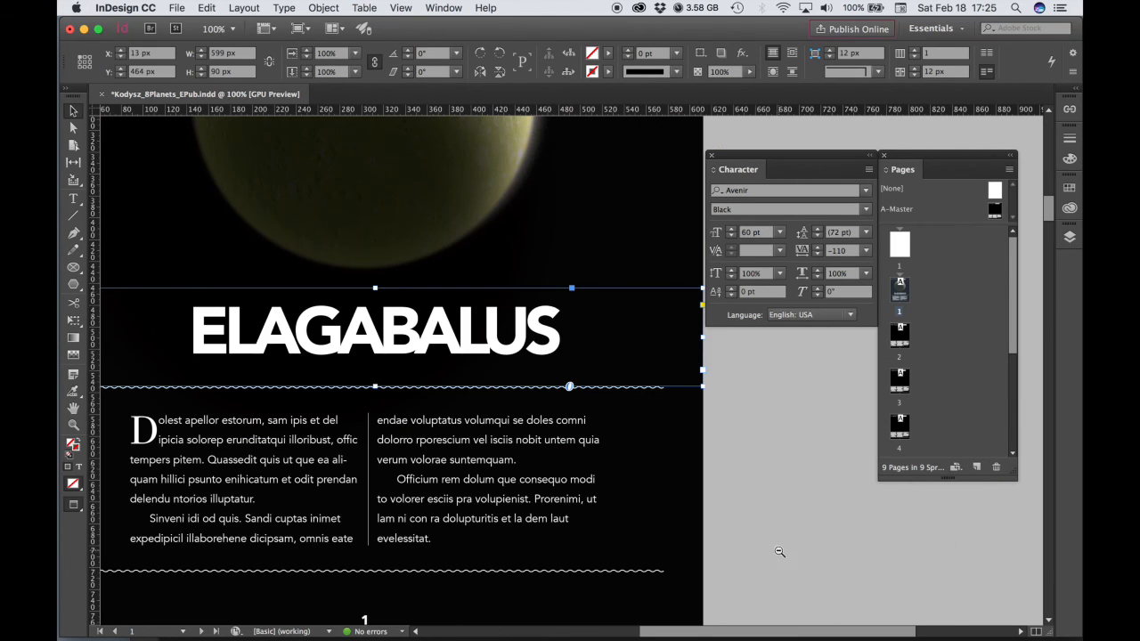
pyautogui.moveTo(682, 414); pyautogui.dragTo(841, 558)
pyautogui.moveTo(861, 477); pyautogui.dragTo(605, 478)
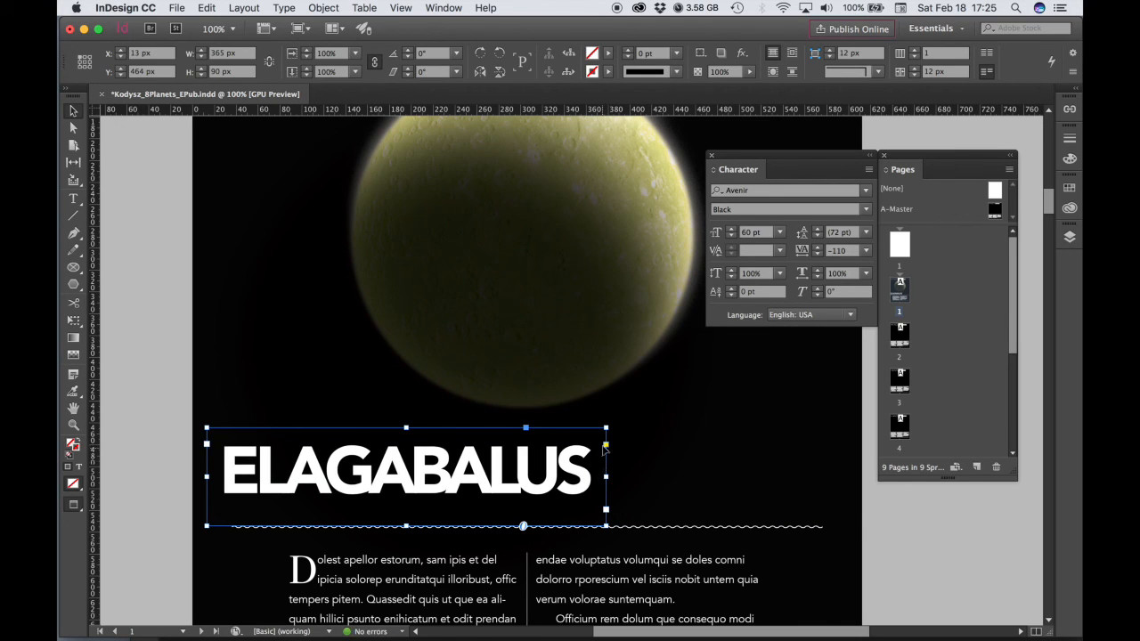
pyautogui.moveTo(606, 426); pyautogui.dragTo(733, 395)
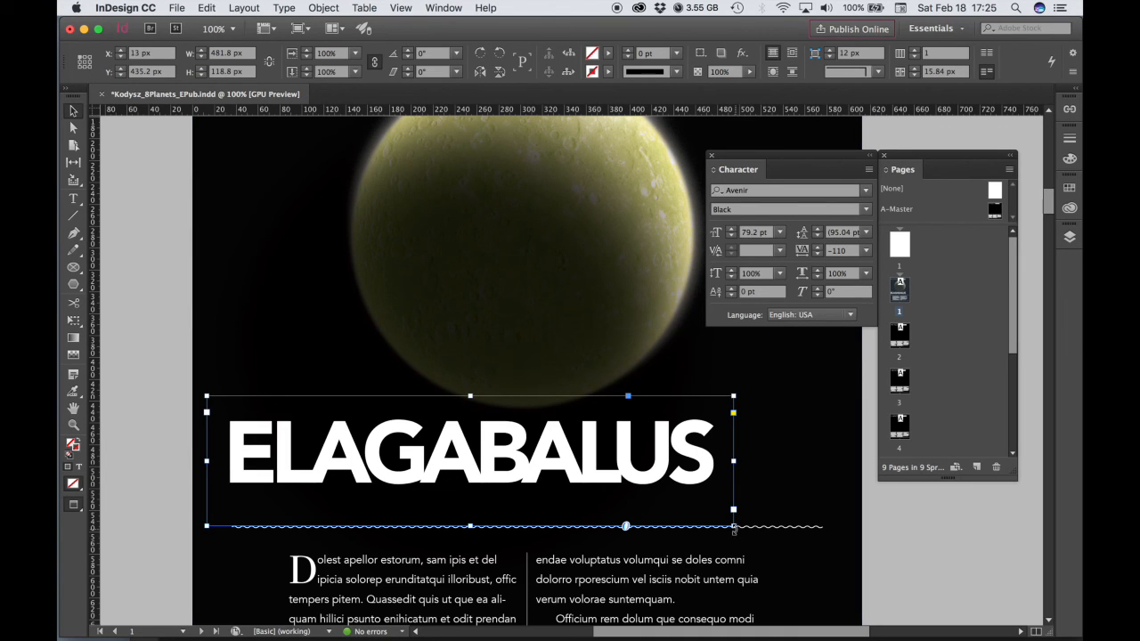
# Move the enlarged title below the planet at Y 444 px and extend its frame to both page edges, 612 px wide.
pyautogui.press('super+minus')
pyautogui.moveTo(554, 381); pyautogui.dragTo(706, 455)
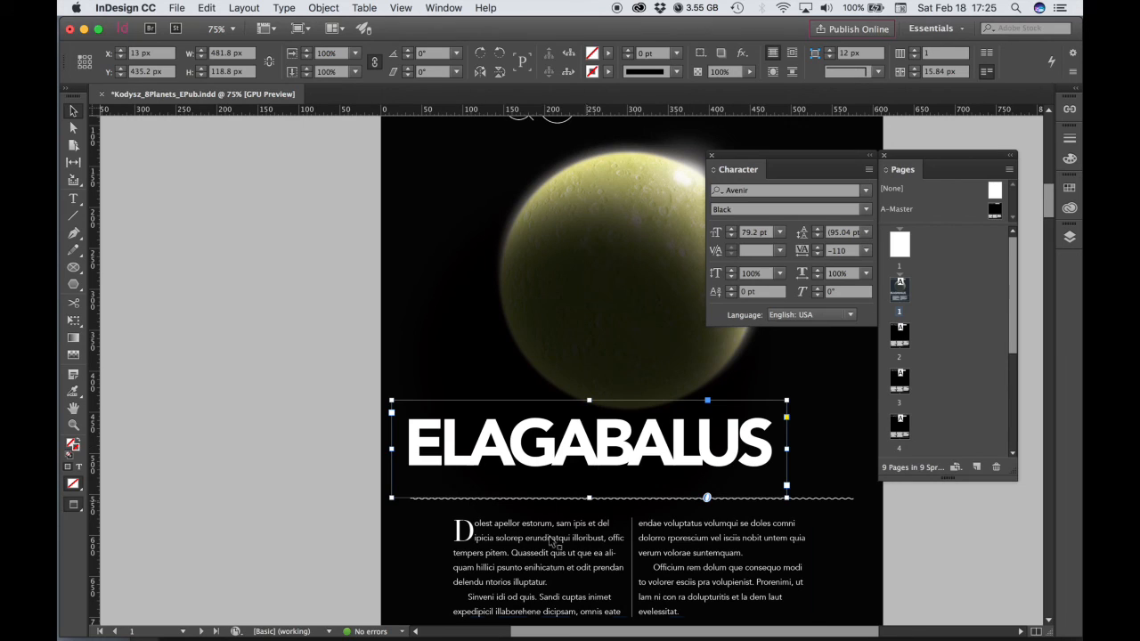
pyautogui.moveTo(680, 464); pyautogui.dragTo(724, 454)
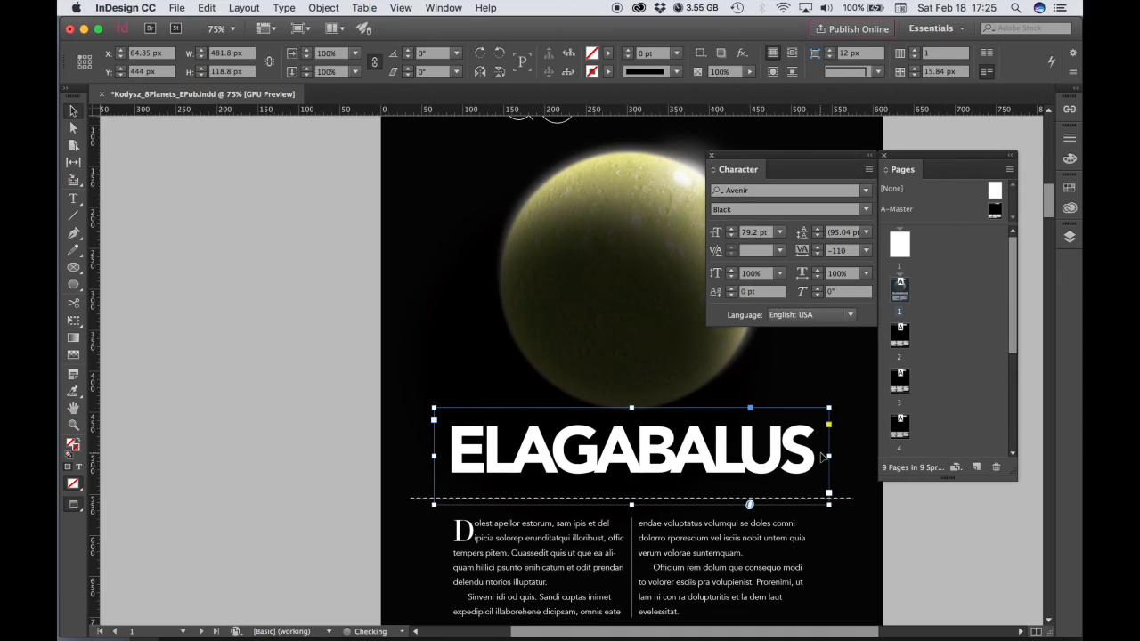
pyautogui.moveTo(829, 455); pyautogui.dragTo(881, 457)
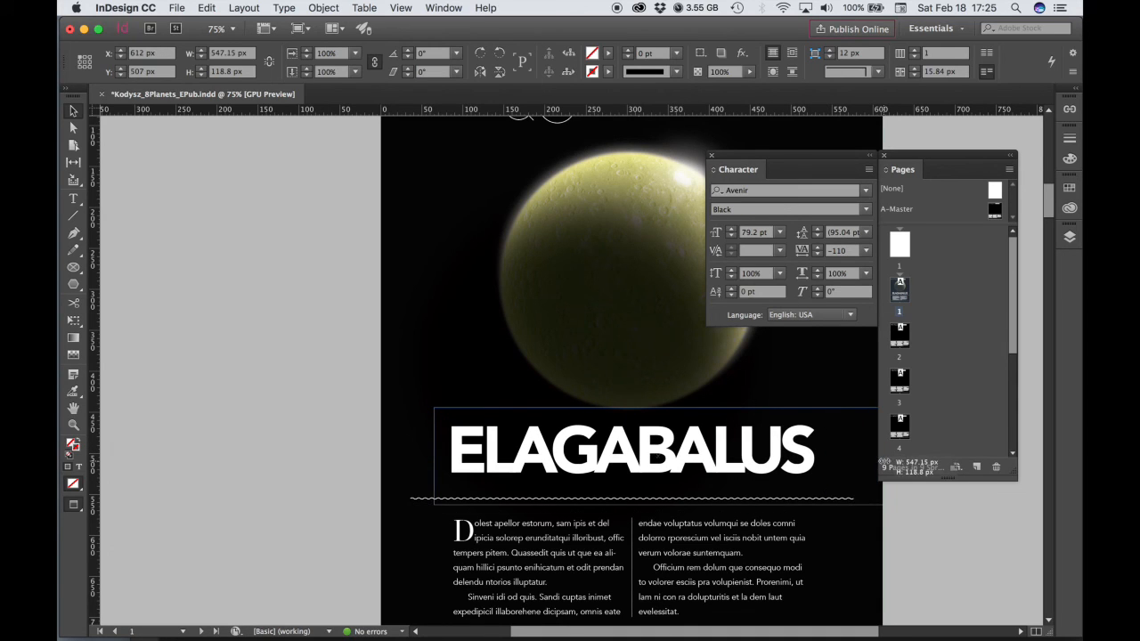
pyautogui.moveTo(434, 456); pyautogui.dragTo(382, 461)
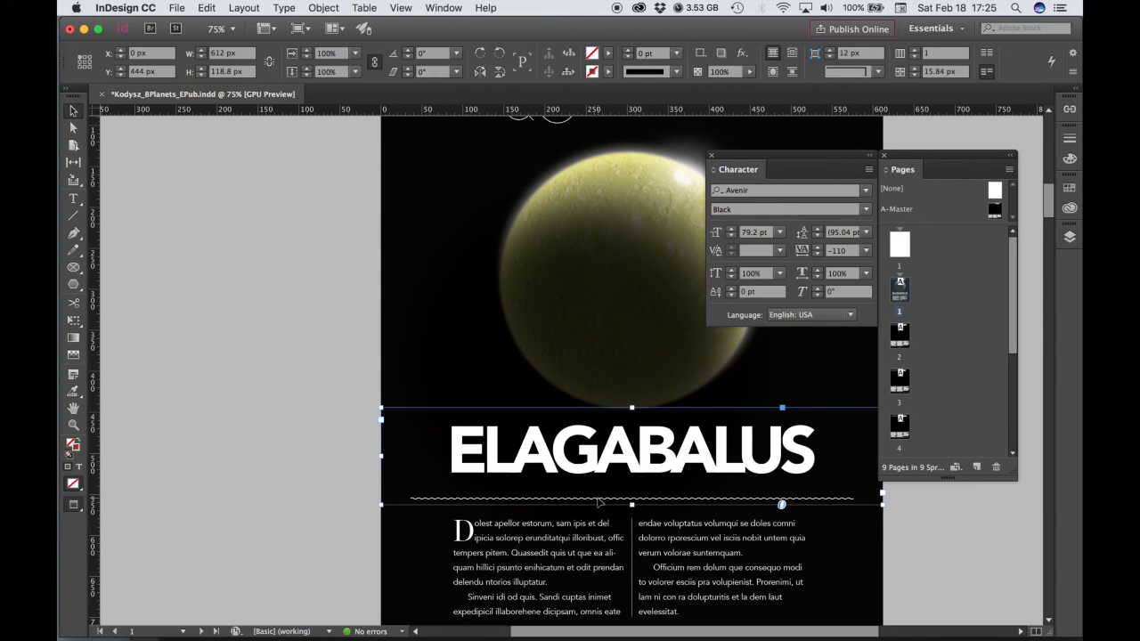
# Nudge the title frame down to Y 451 px and deselect it.
pyautogui.press('super+minus')
pyautogui.moveTo(633, 406); pyautogui.dragTo(629, 534)
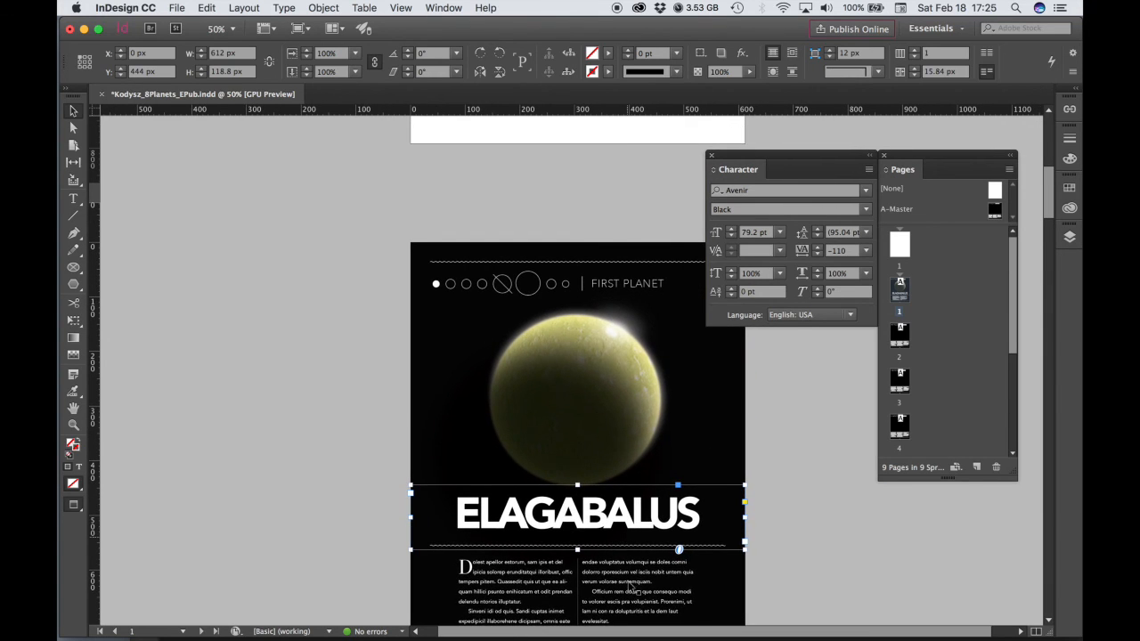
pyautogui.scroll(-4, 628, 524)
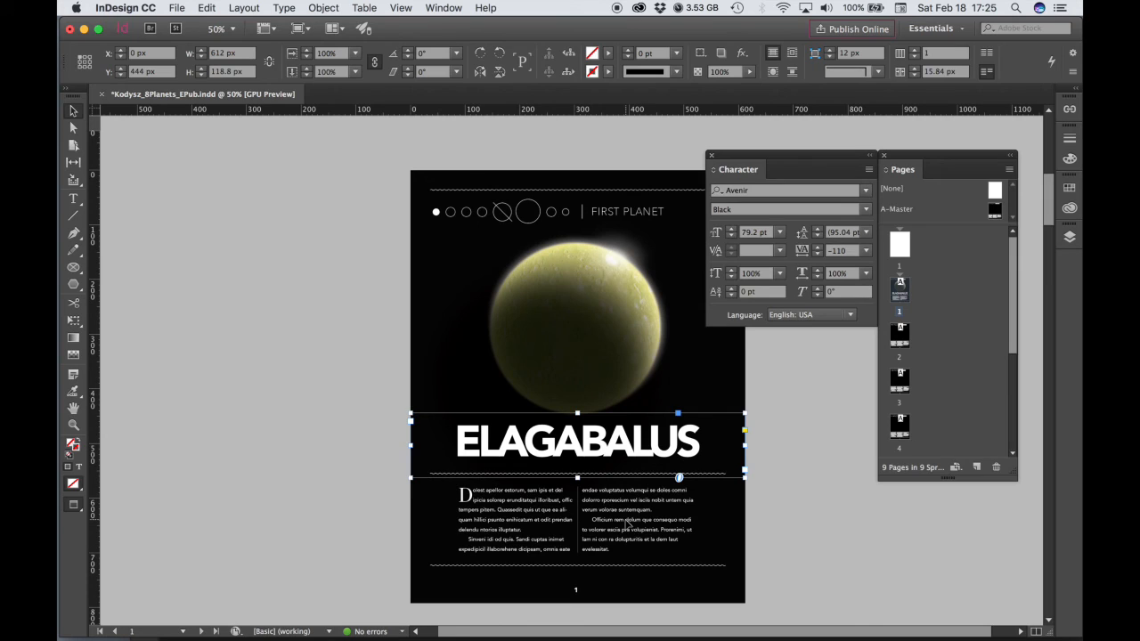
pyautogui.moveTo(633, 454); pyautogui.dragTo(634, 455)
pyautogui.press('Down')
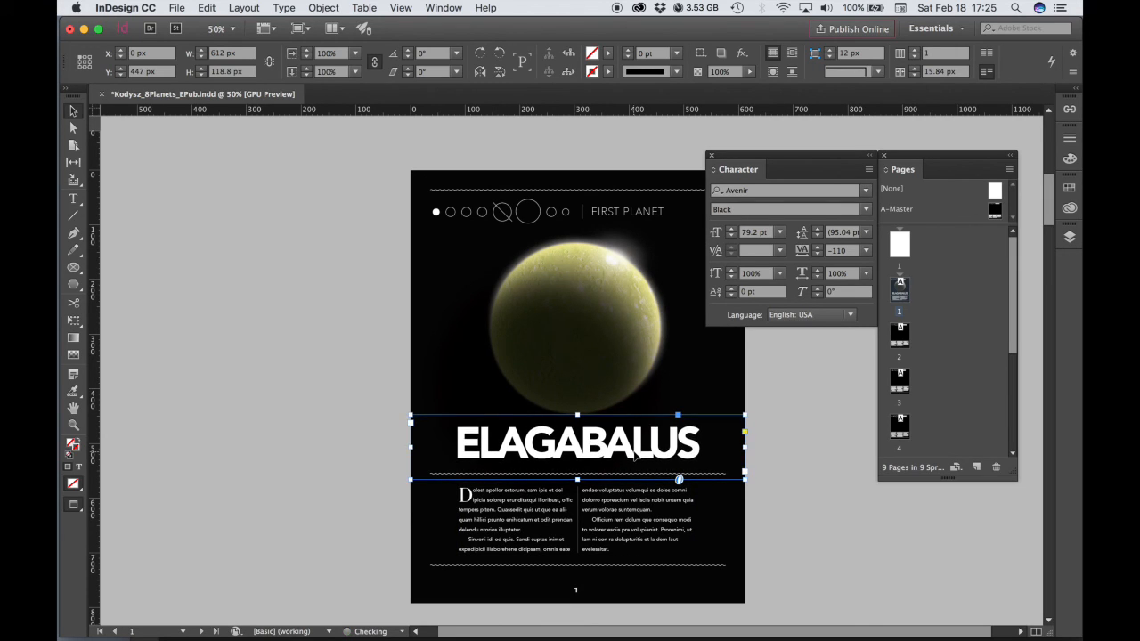
pyautogui.press('Down')
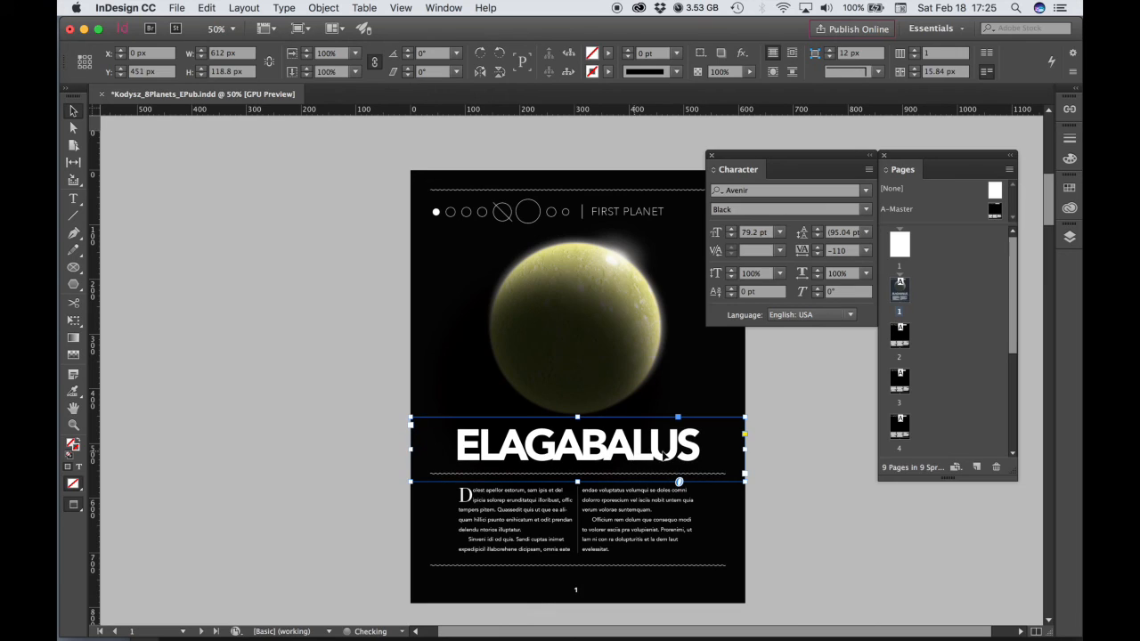
pyautogui.click(829, 461)
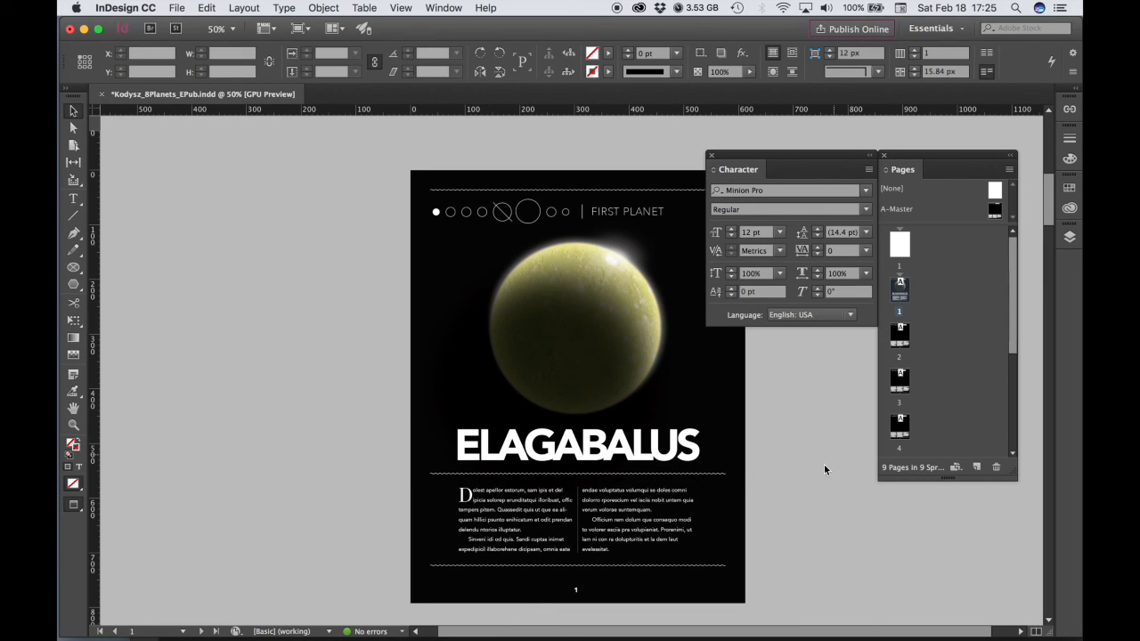
# Add a Bevel and Emboss effect to the title, trying the Outer Bevel style and settling on Emboss.
pyautogui.click(656, 481)
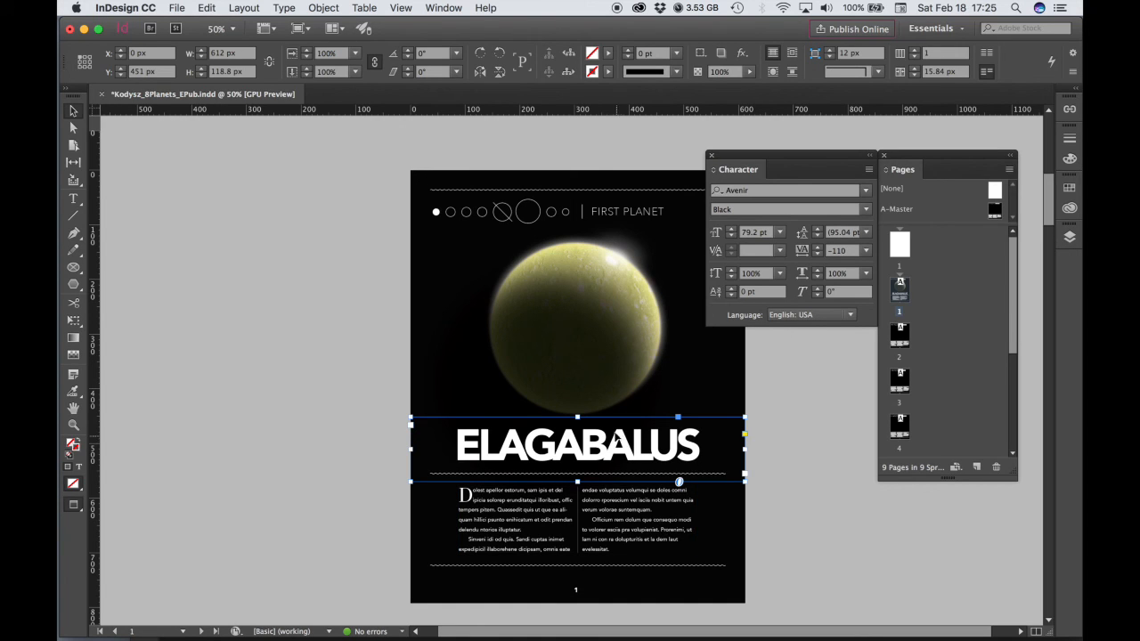
pyautogui.rightClick(619, 443)
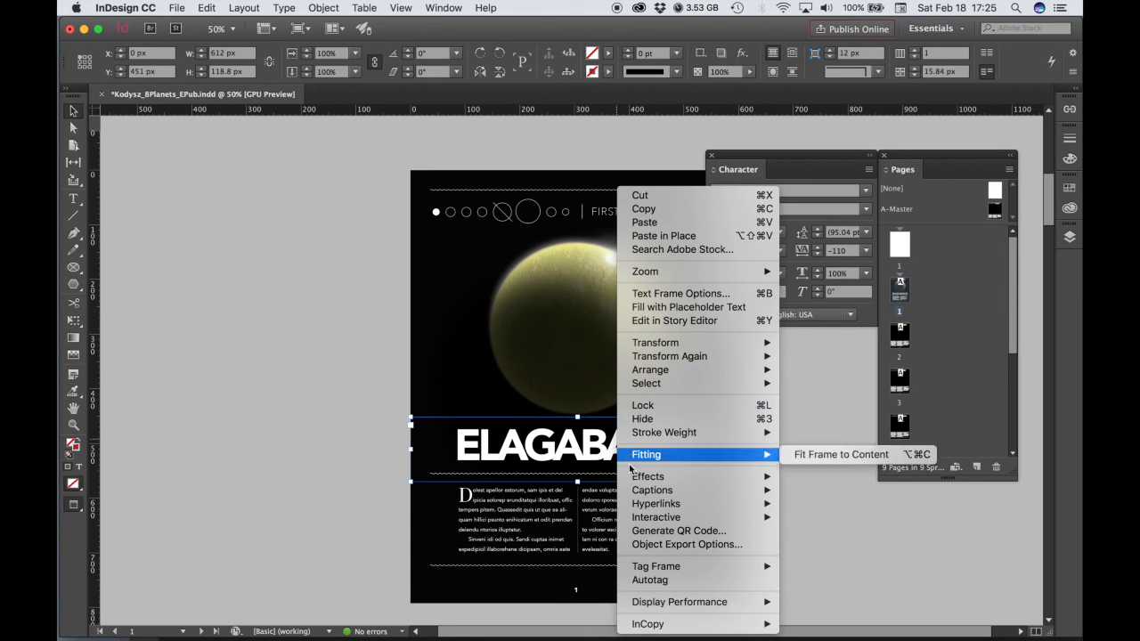
pyautogui.moveTo(635, 484)
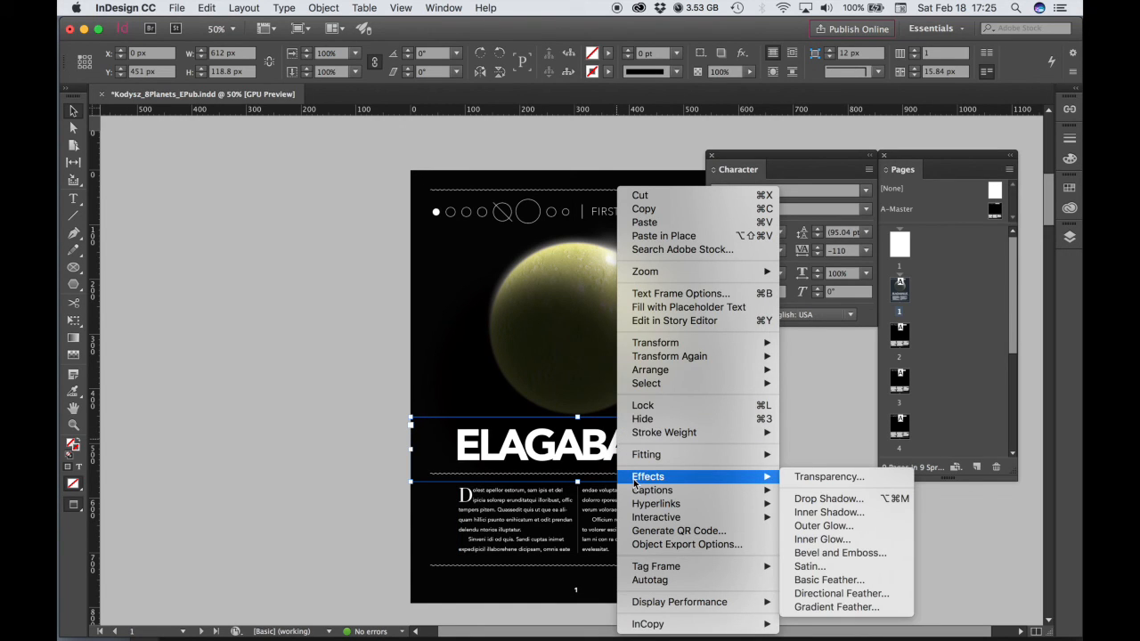
pyautogui.click(829, 553)
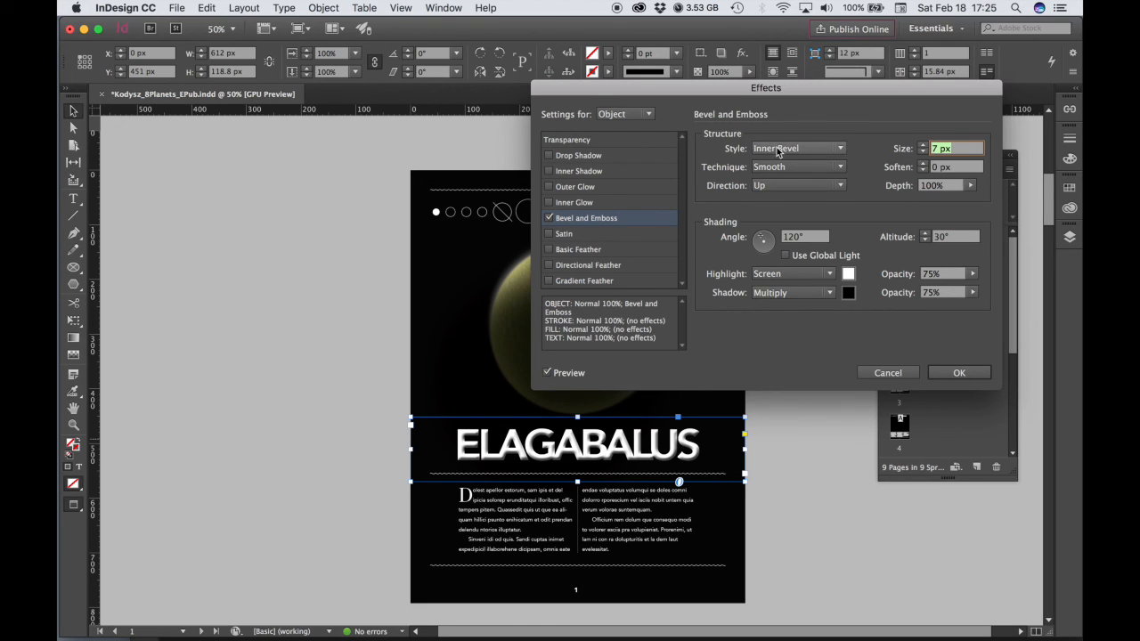
pyautogui.click(795, 148)
pyautogui.click(775, 169)
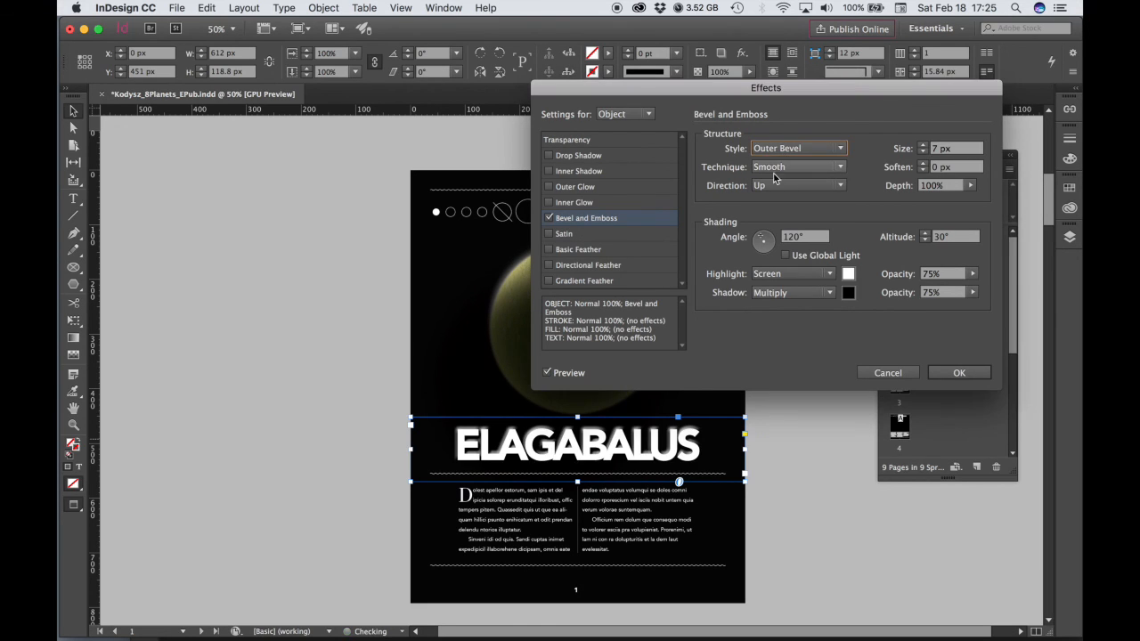
pyautogui.click(775, 150)
pyautogui.click(776, 186)
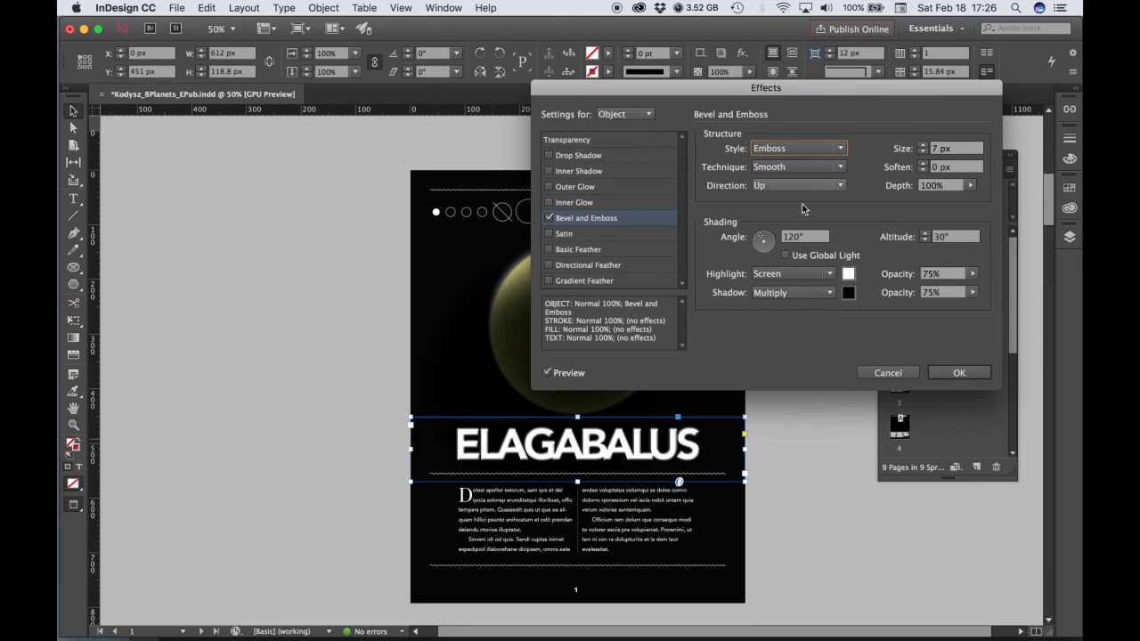
# Set the emboss technique to Chisel Hard and its direction to Down.
pyautogui.click(800, 169)
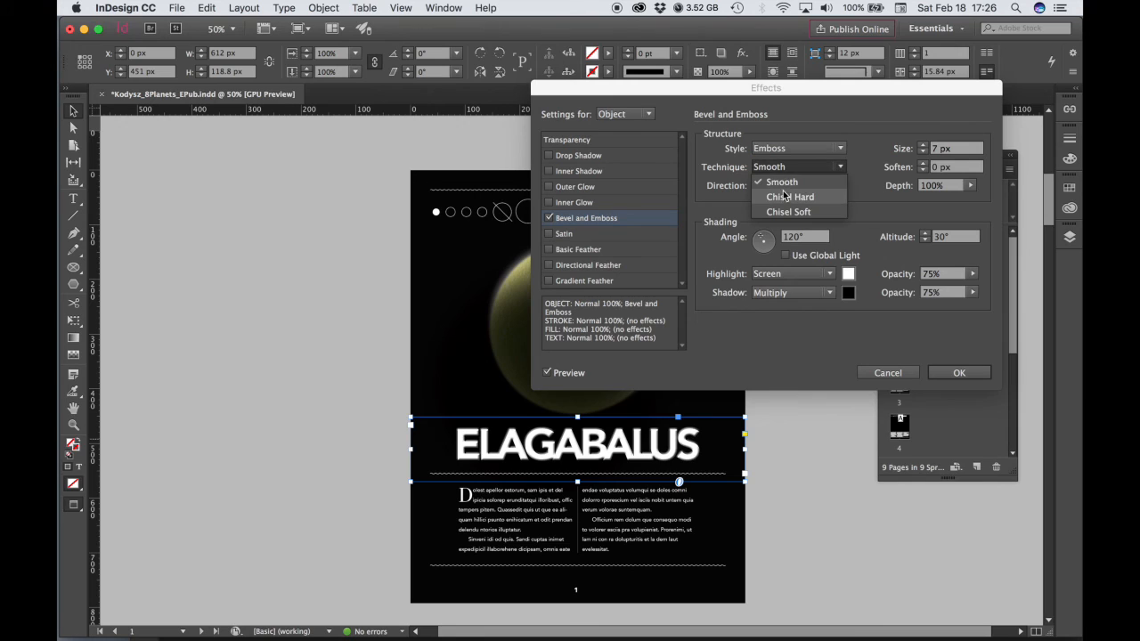
pyautogui.click(784, 198)
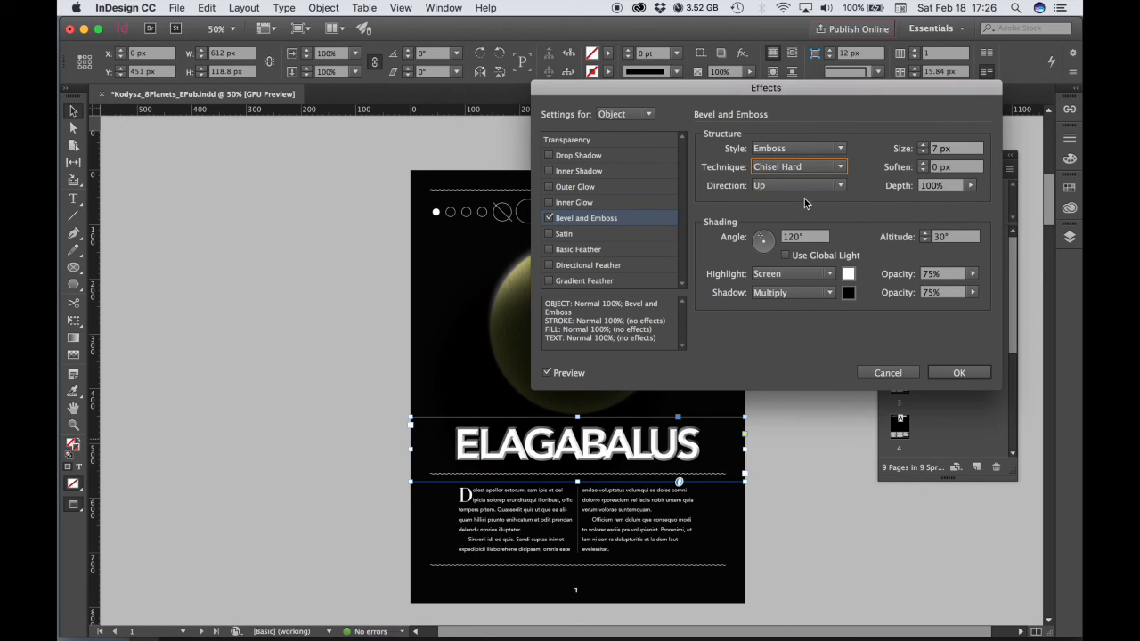
pyautogui.click(793, 187)
pyautogui.click(779, 216)
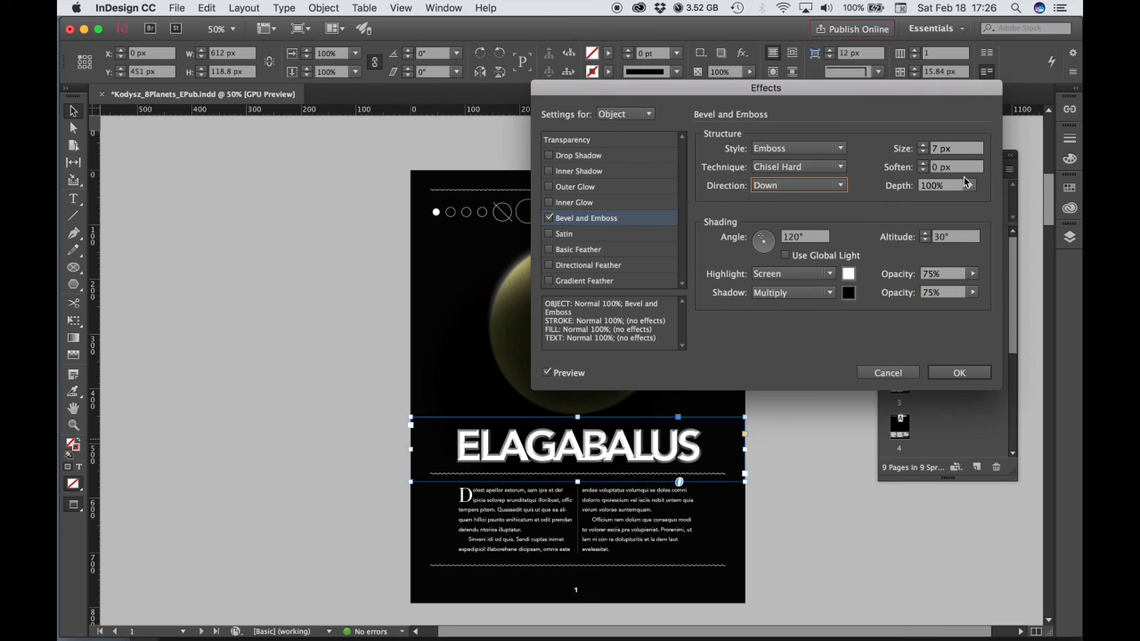
# Reduce the emboss size to 3 px, compare the title with and without the preview, and apply the effect.
pyautogui.click(924, 152)
pyautogui.click(924, 152)
pyautogui.click(924, 152)
pyautogui.click(924, 152)
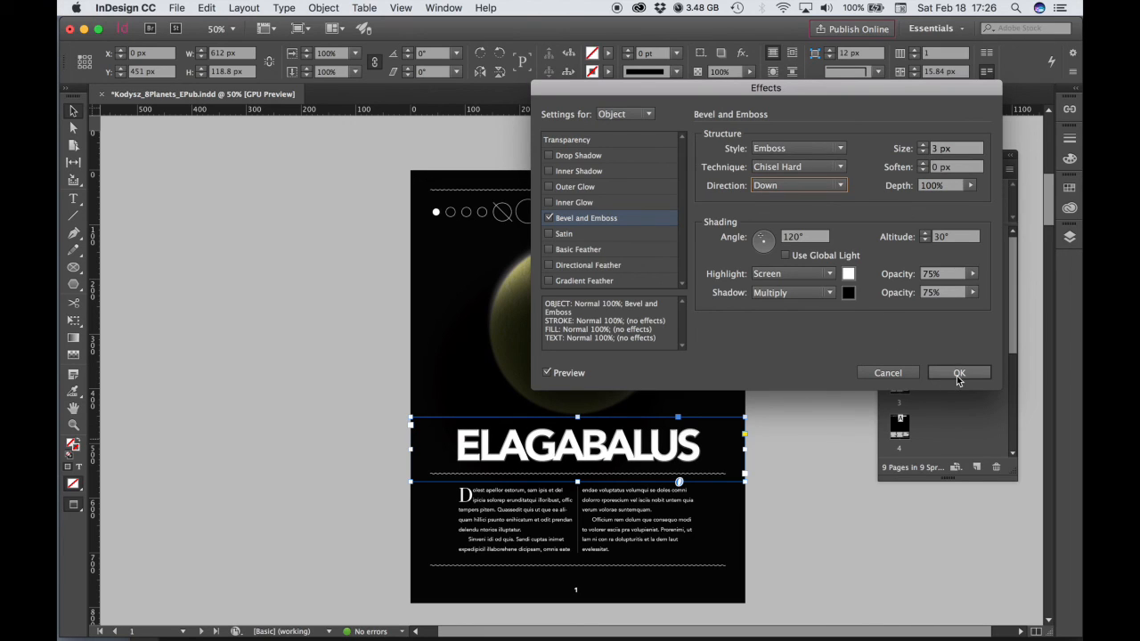
pyautogui.click(549, 375)
pyautogui.click(549, 374)
pyautogui.click(975, 372)
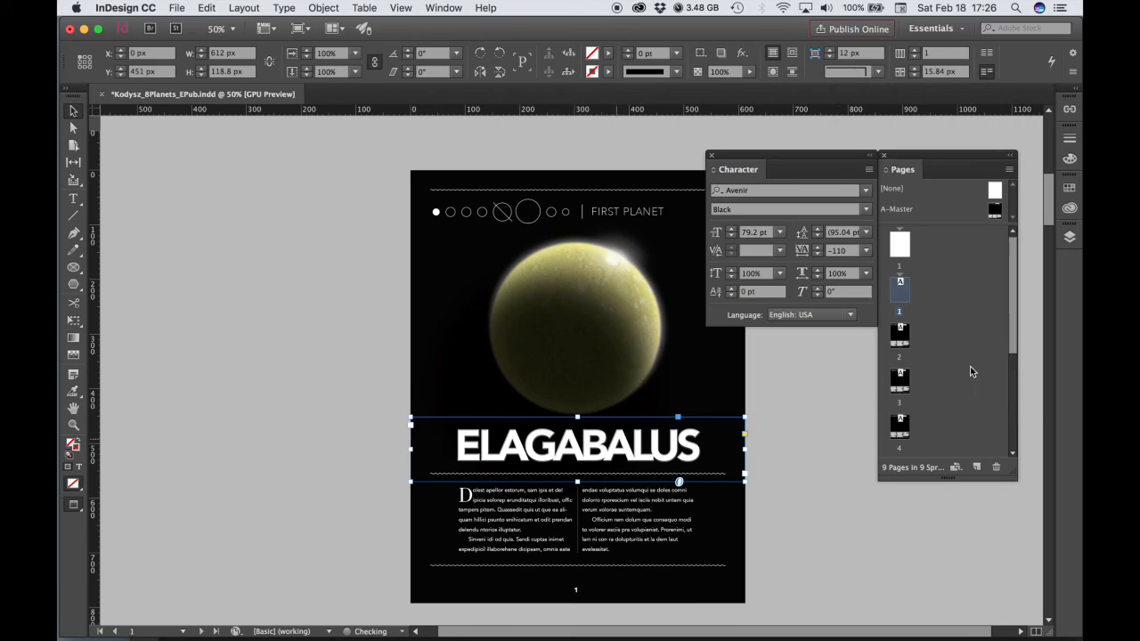
# Examine the embossed edges of the title up close and against the rest of the page.
pyautogui.keyDown('super'); pyautogui.click(604, 435); pyautogui.keyUp('super')
pyautogui.keyDown('super'); pyautogui.click(598, 404); pyautogui.keyUp('super')
pyautogui.moveTo(585, 371); pyautogui.dragTo(655, 540)
pyautogui.moveTo(545, 486); pyautogui.dragTo(567, 446)
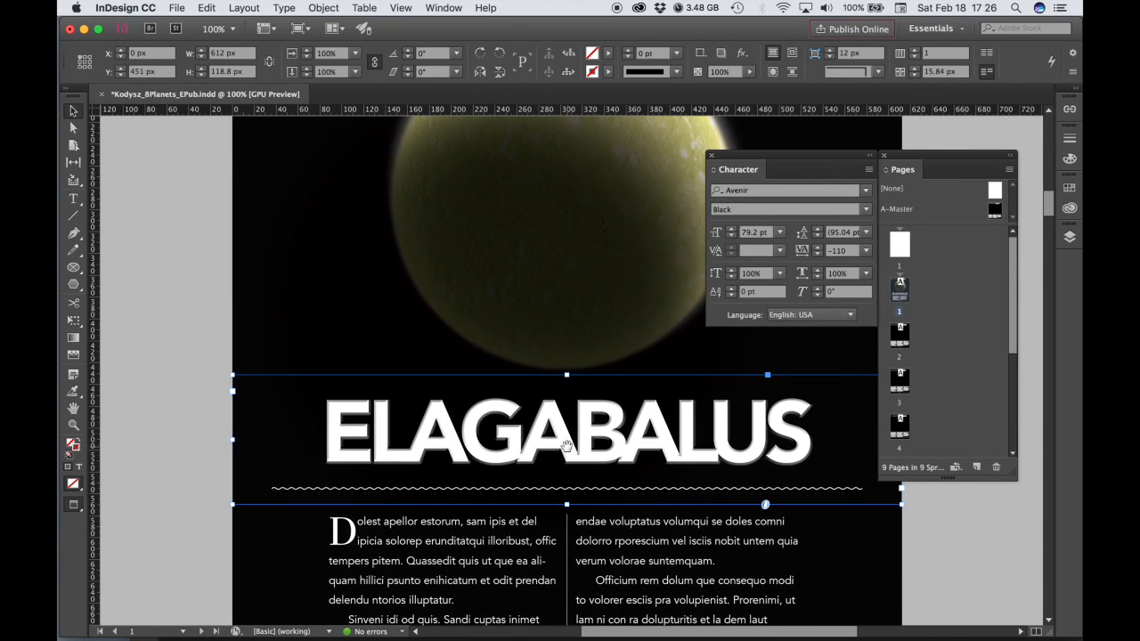
pyautogui.moveTo(644, 453); pyautogui.dragTo(636, 463)
pyautogui.keyDown('alt'); pyautogui.keyDown('super'); pyautogui.click(631, 457); pyautogui.keyUp('super'); pyautogui.keyUp('alt')
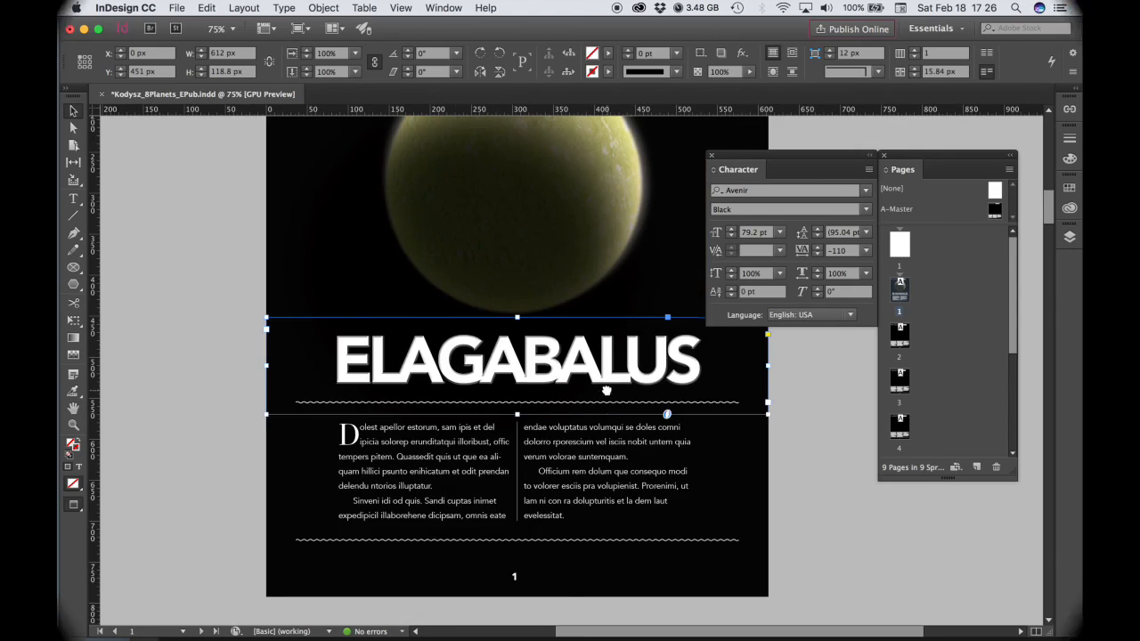